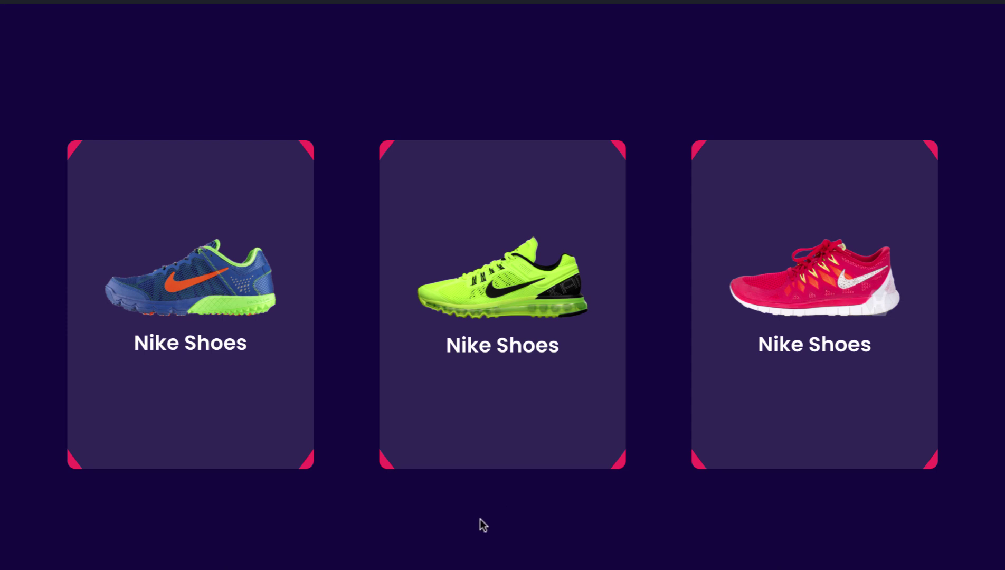
Step: Preview the hover effect on each of the three finished Nike shoe cards
mouse_move(545, 453)
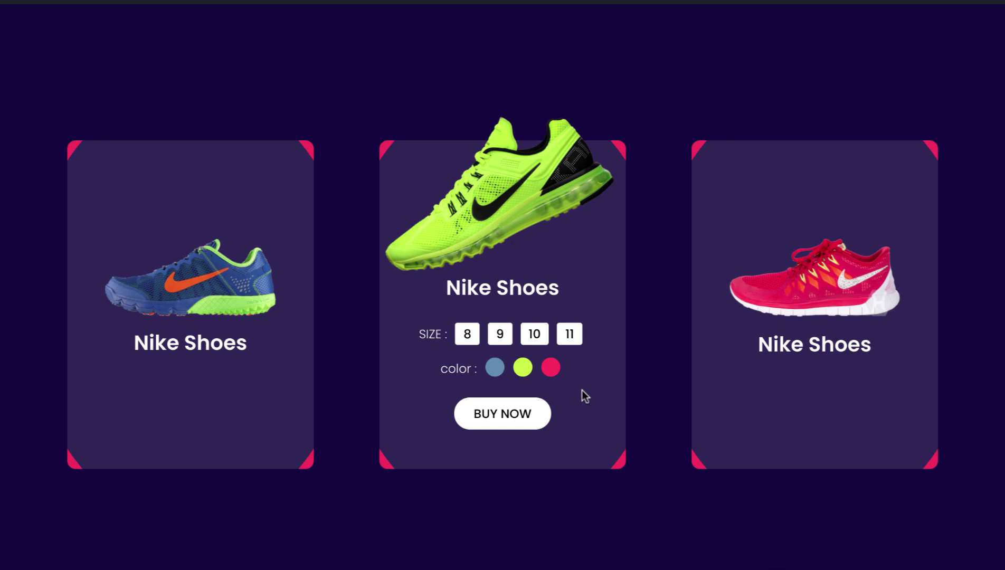
mouse_move(771, 399)
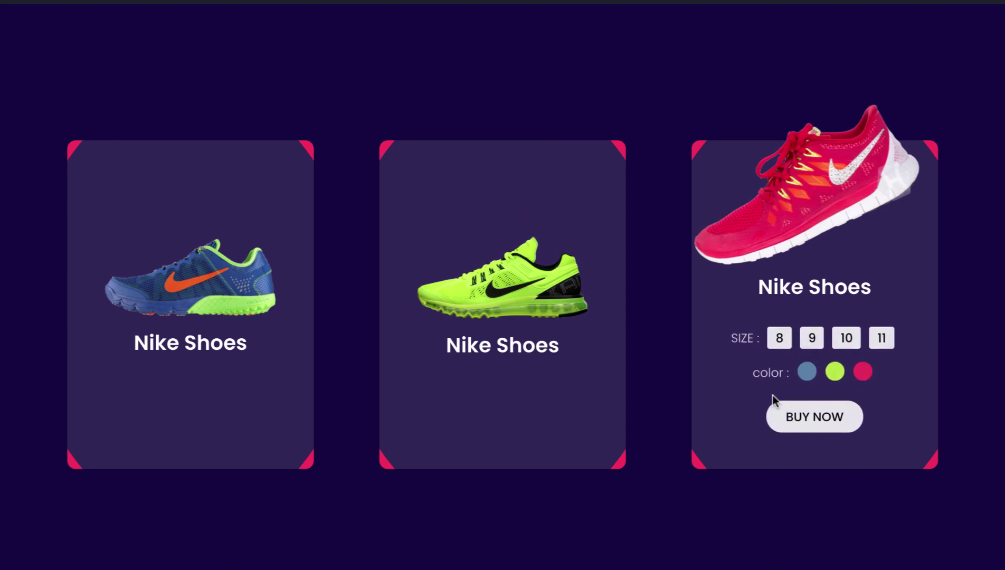
mouse_move(228, 421)
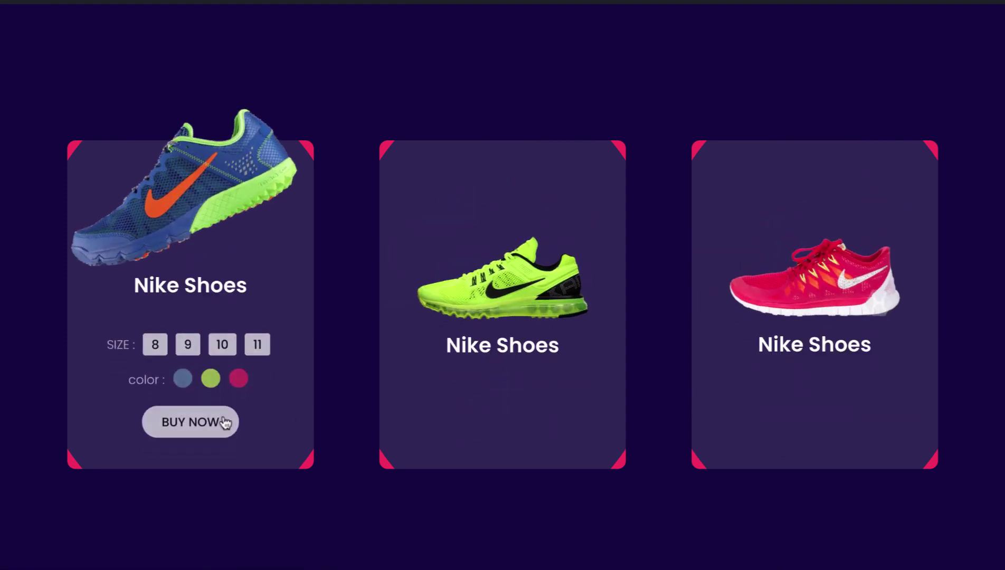
mouse_move(466, 396)
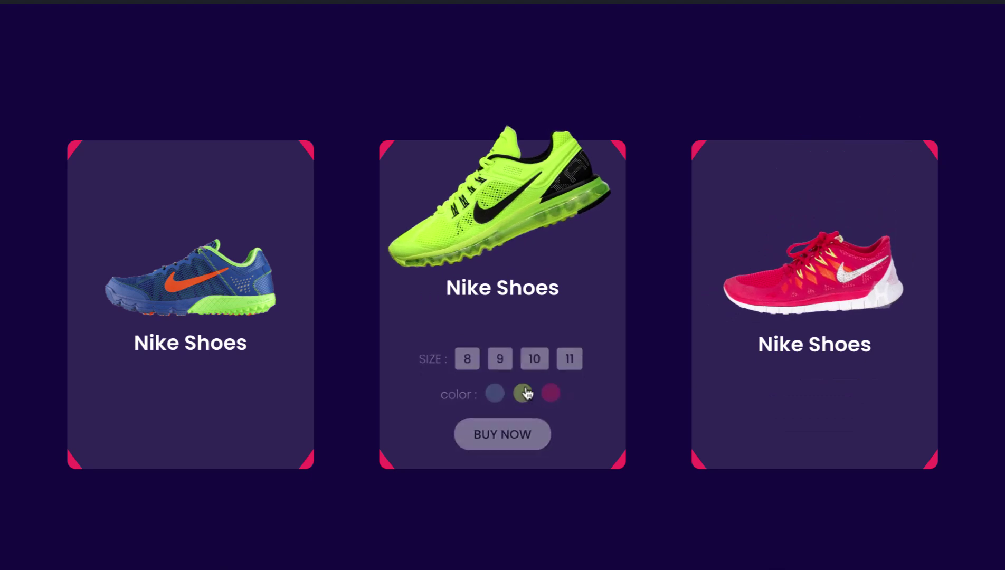
mouse_move(246, 397)
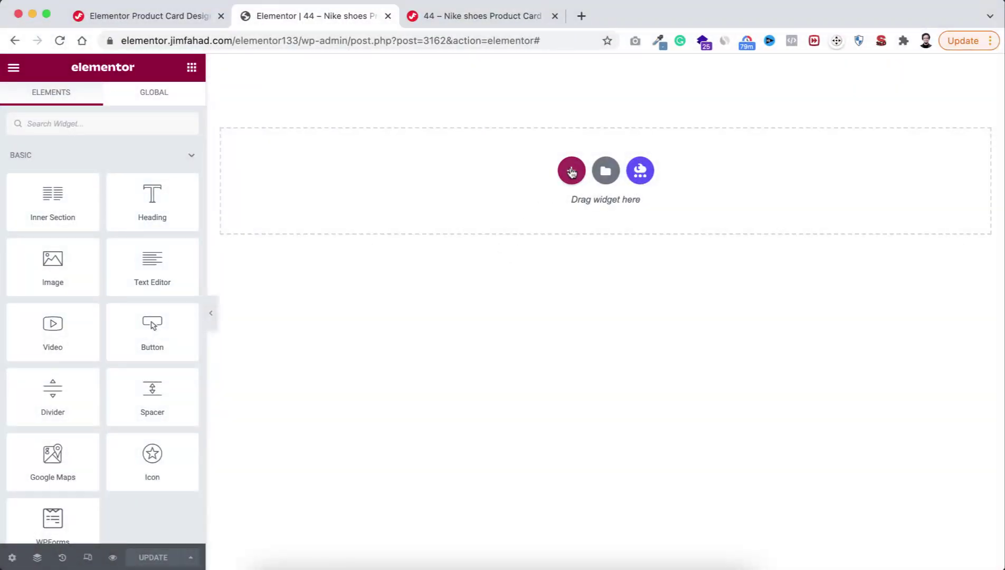
Step: Add a section with three equal columns and set its minimum height to 100 VH
click(572, 169)
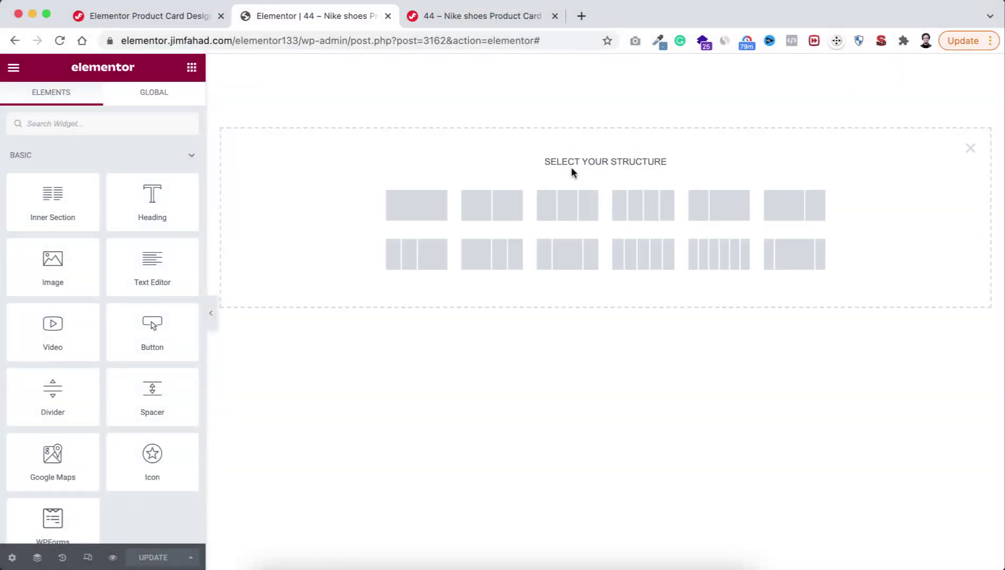
click(572, 208)
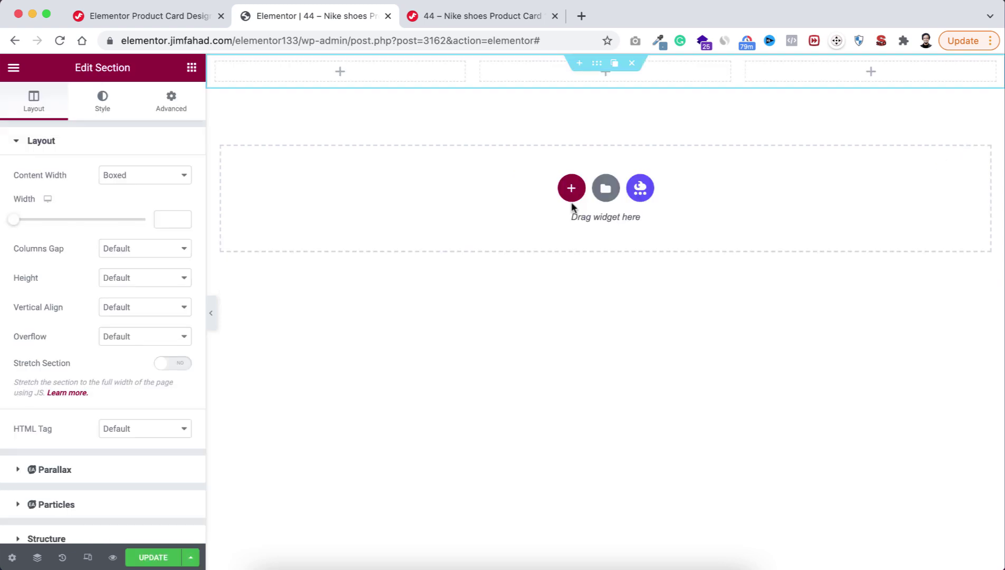
click(109, 282)
click(124, 307)
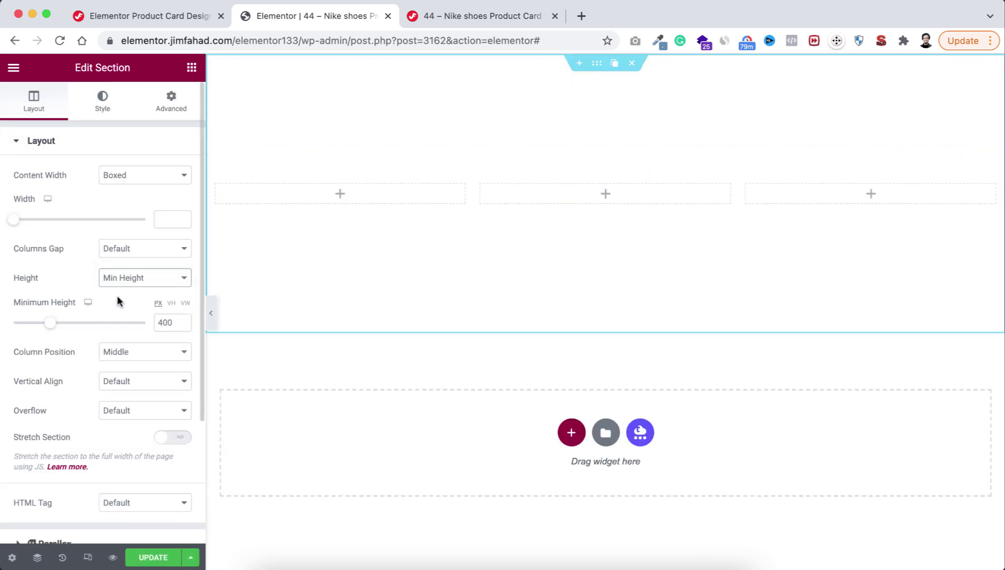
click(170, 304)
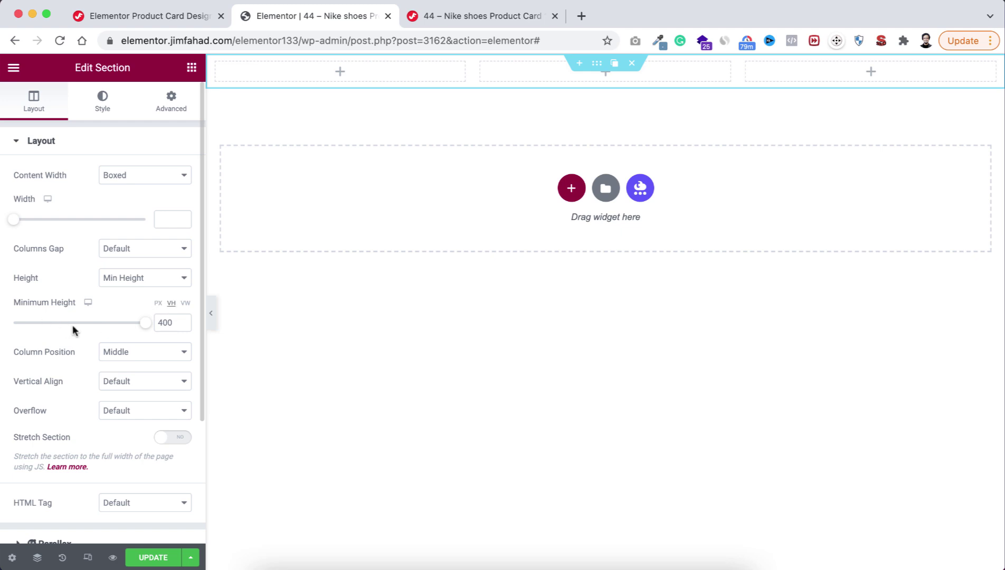
drag(93, 323, 165, 322)
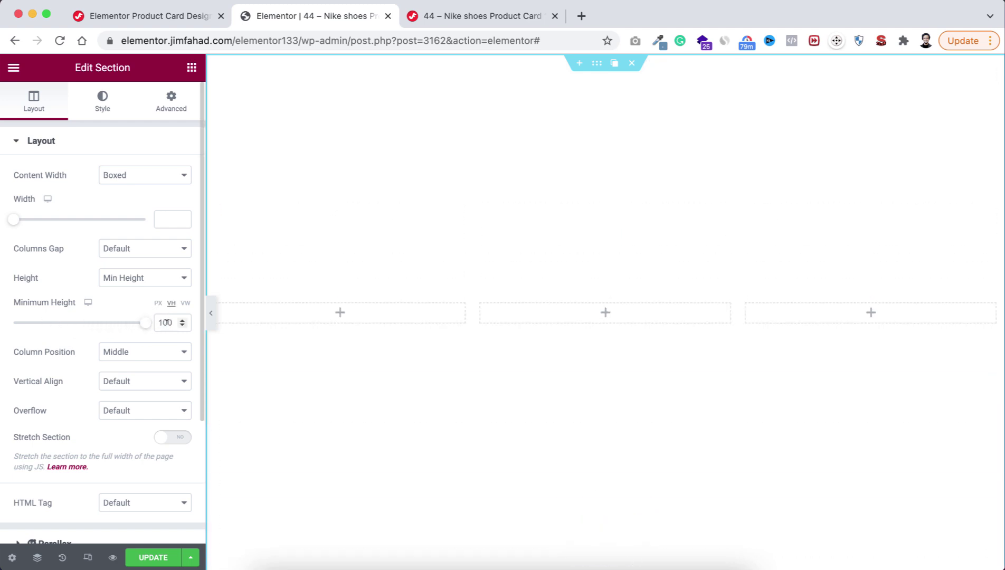
Step: Give the section a classic background in the color #130640
click(104, 105)
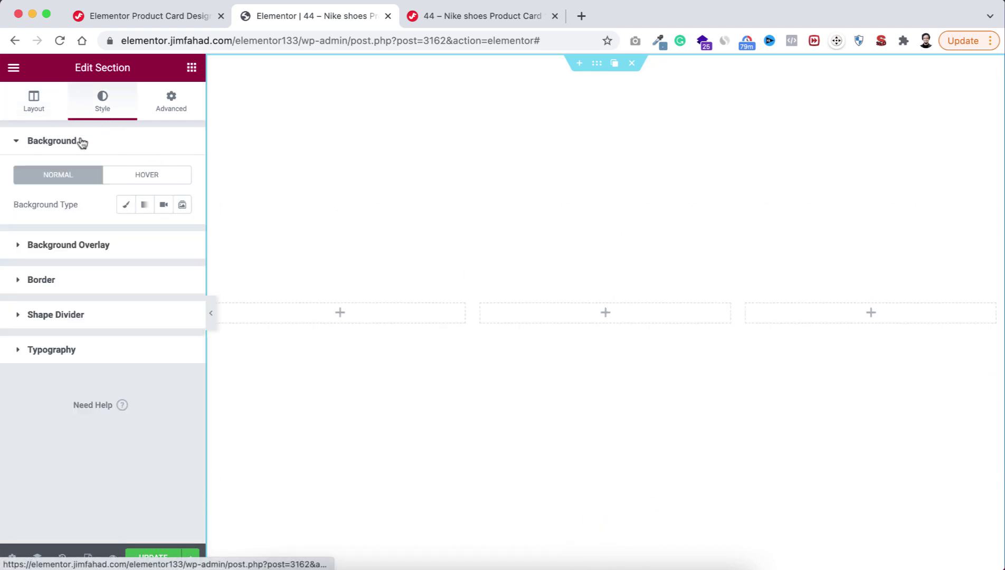
click(126, 206)
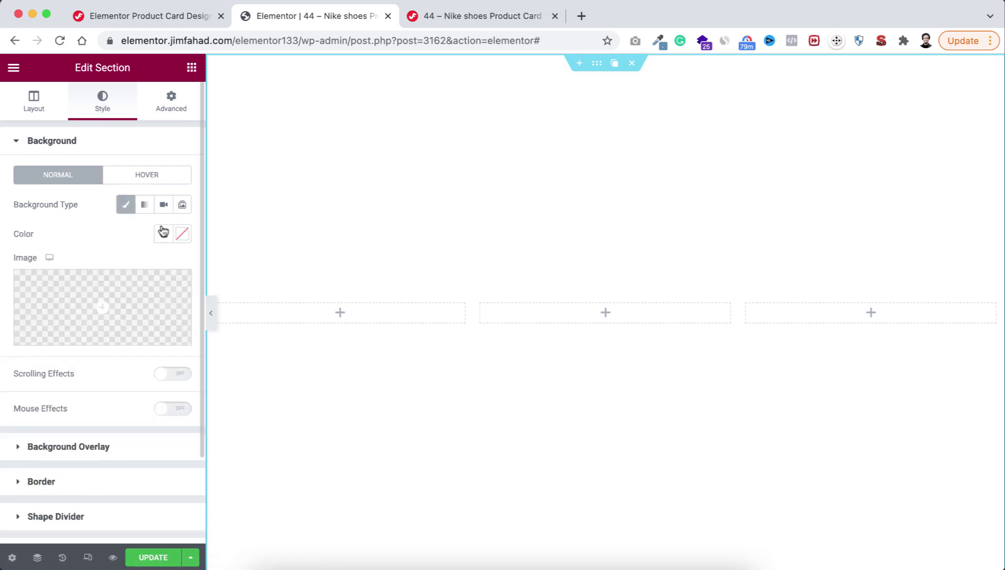
click(182, 234)
text(#130640)
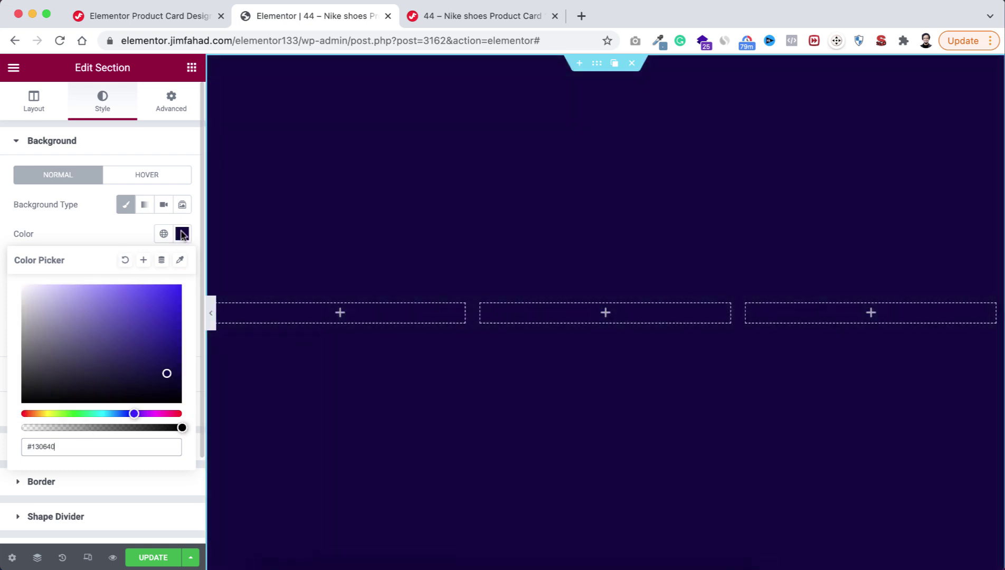
Step: Place an image widget in the middle column and insert the blue running shoe picture from the media library
click(606, 314)
drag(52, 264, 594, 314)
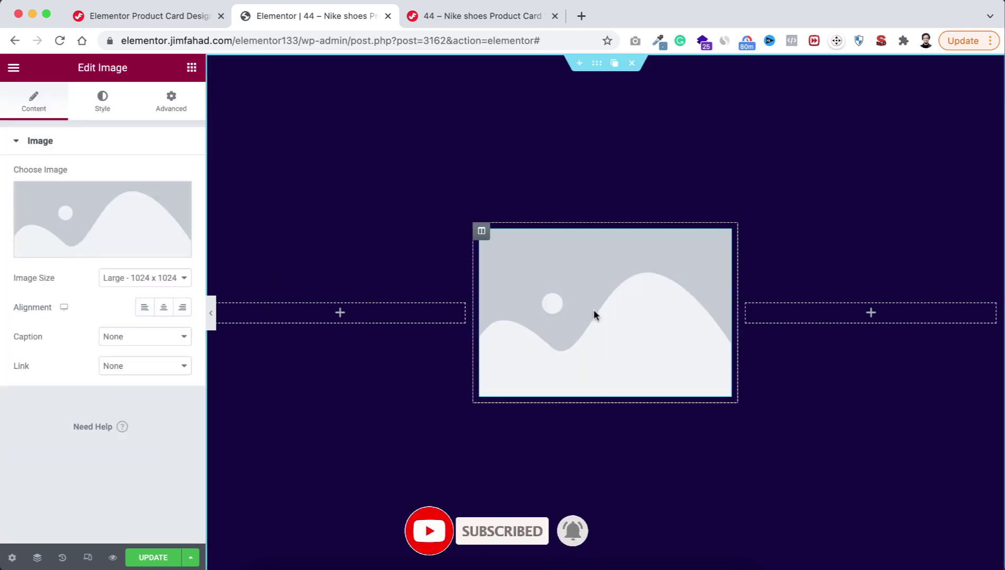
click(127, 212)
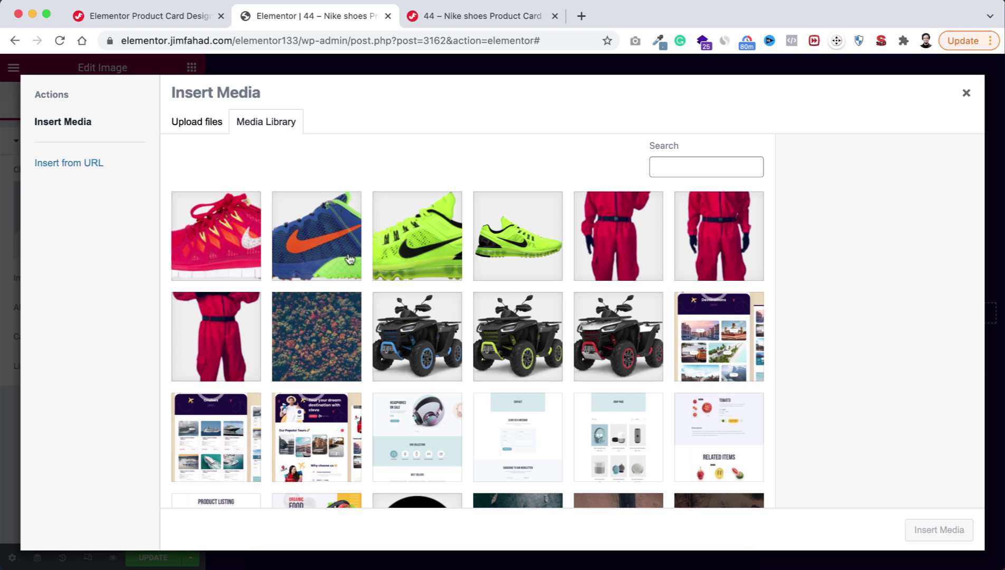
click(320, 245)
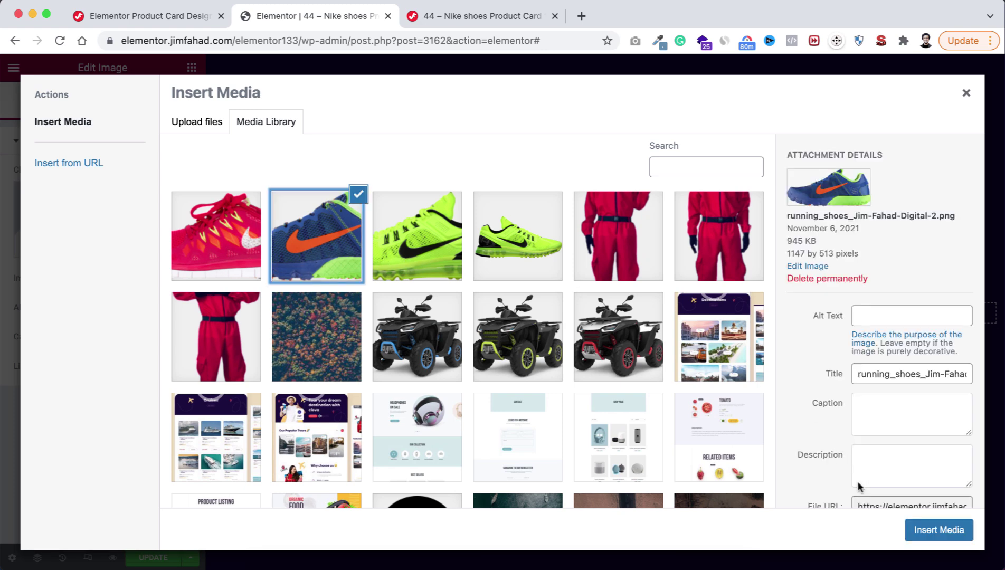
click(916, 530)
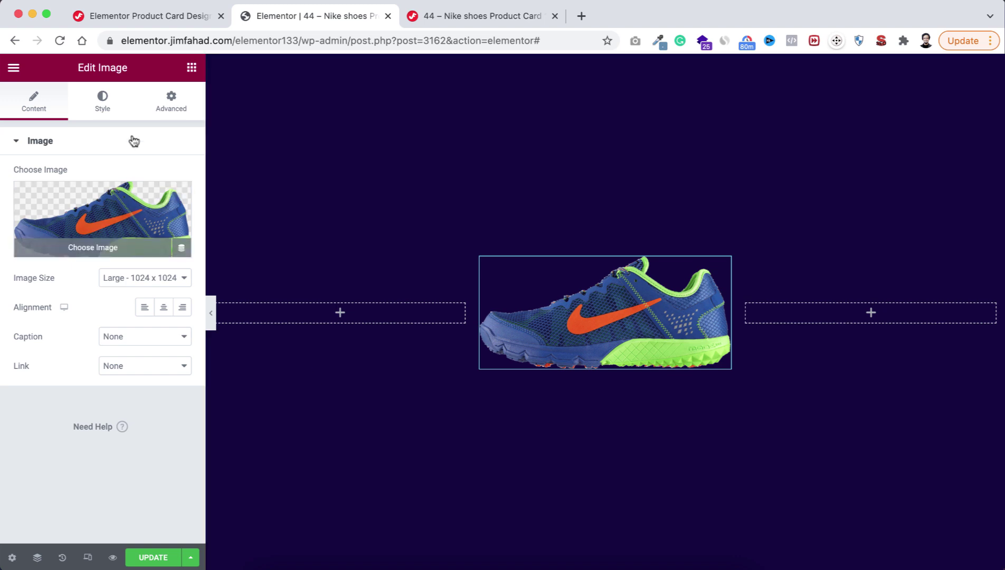
Step: Set the shoe image's width to 80%
click(103, 100)
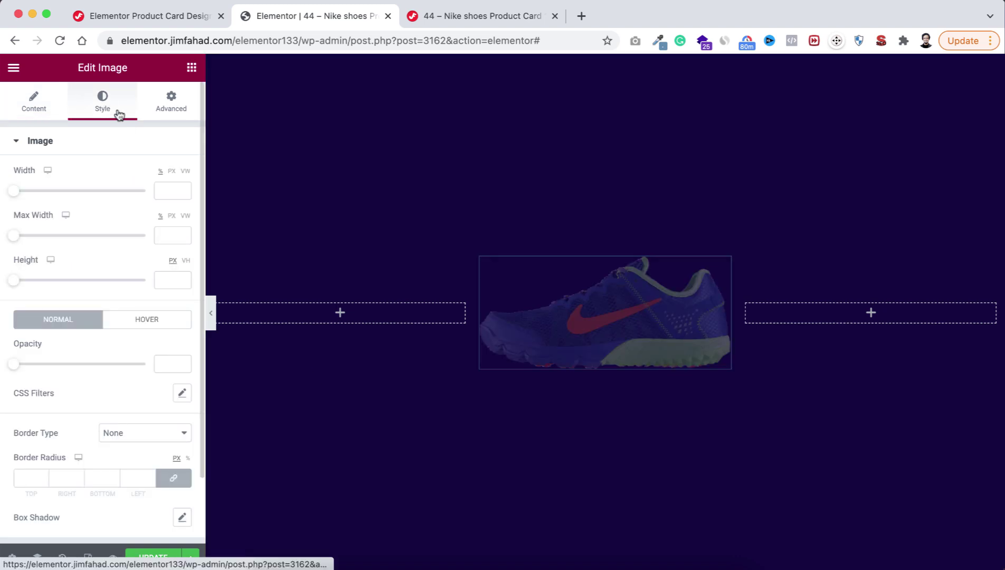
click(167, 186)
text(80)
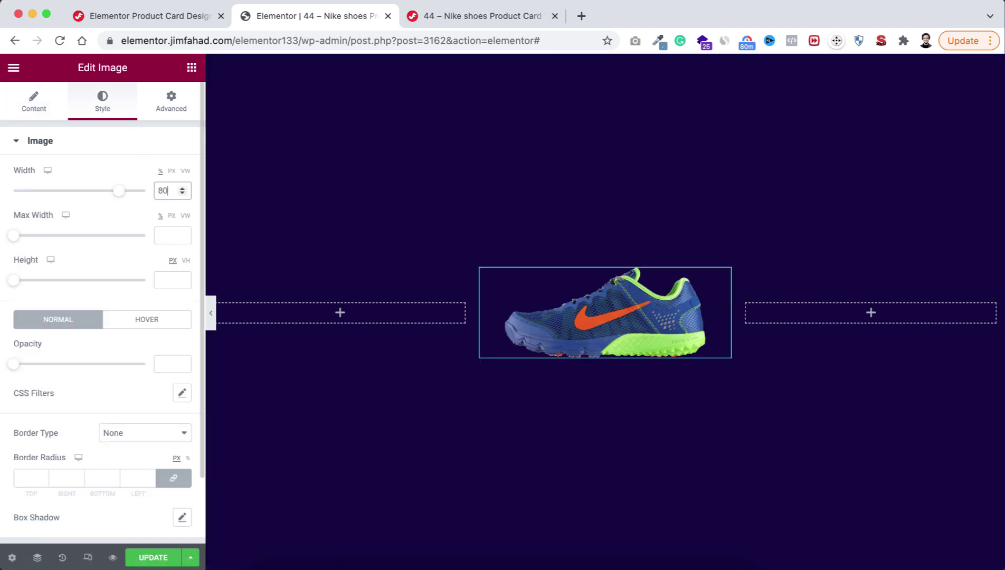
Step: Add a heading widget below the shoe image with the title "Nike Shoes"
click(192, 67)
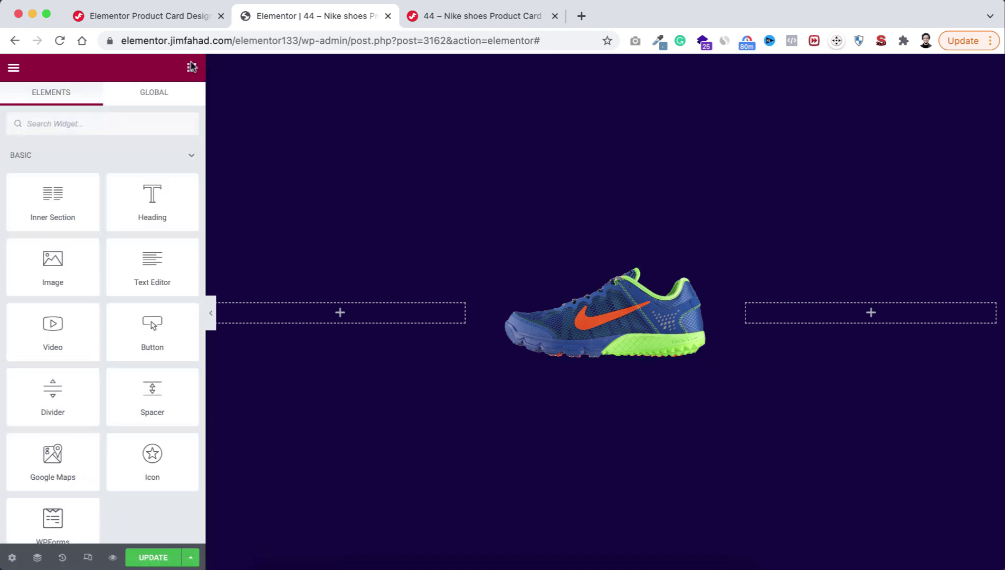
drag(147, 206, 605, 372)
click(132, 199)
key(super+a)
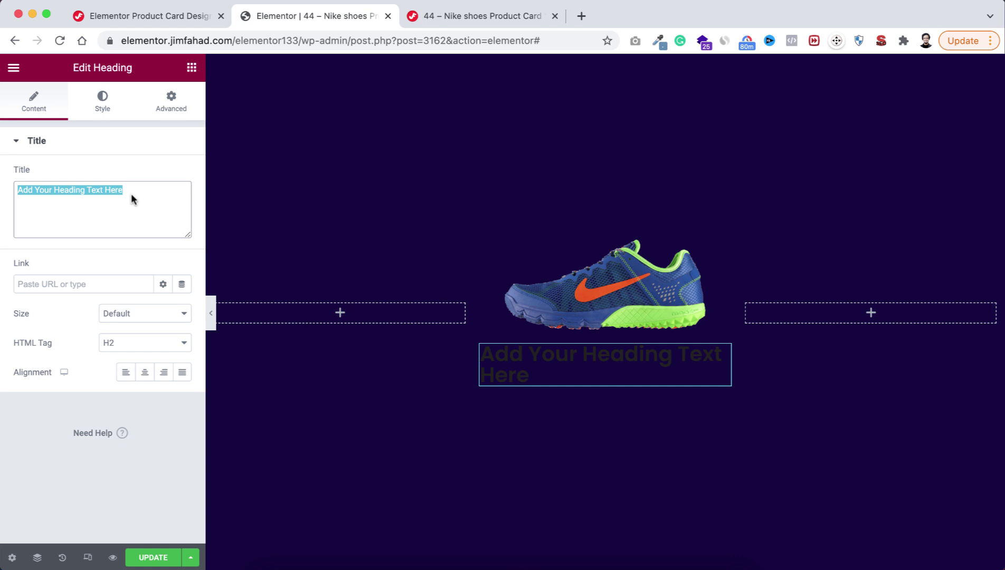
text(Nike Shoes)
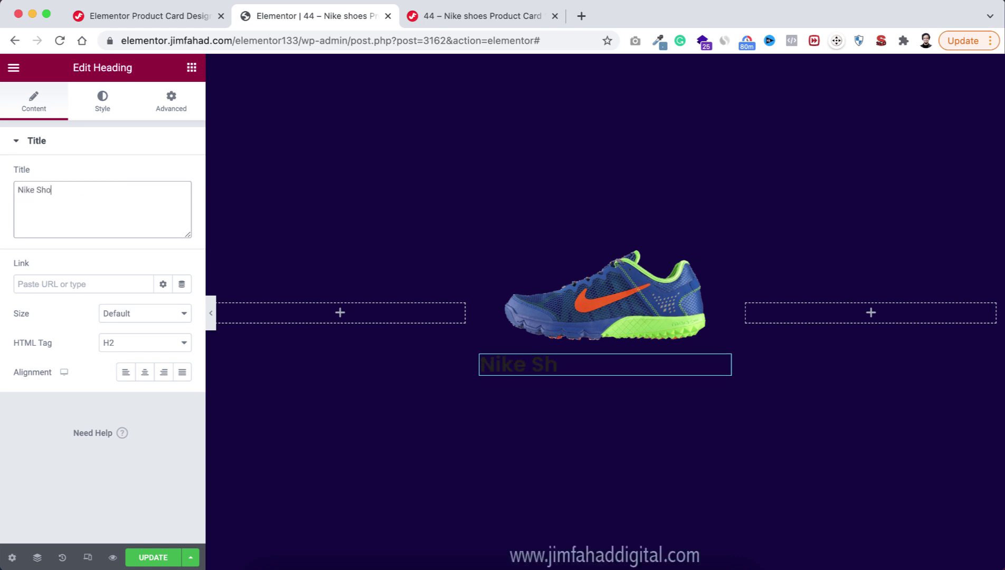
Step: Set the Nike Shoes heading's HTML tag to H3 and center it
click(128, 344)
click(133, 358)
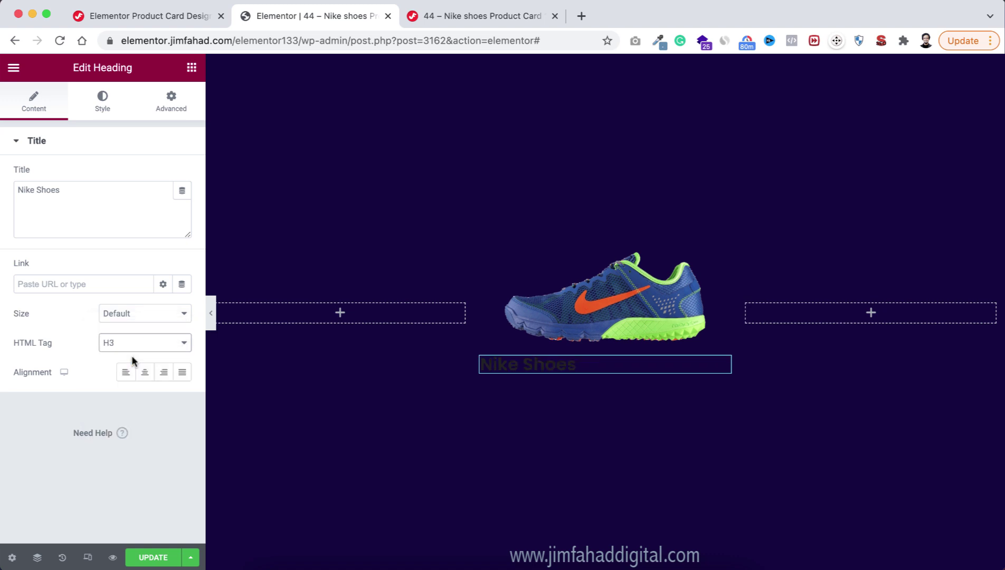
click(144, 374)
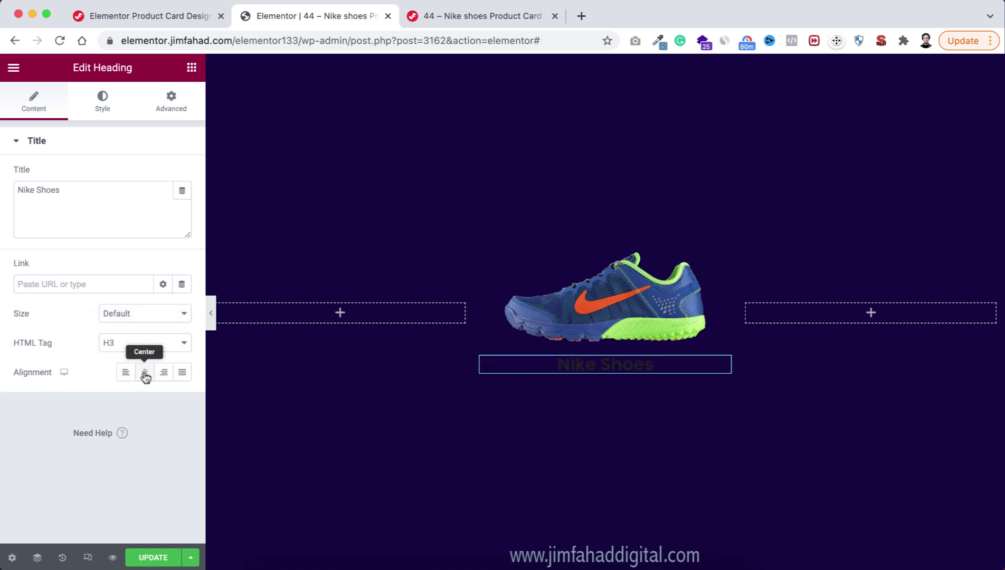
Step: Set the Nike Shoes heading's text color to white, #FFFFFF
click(102, 102)
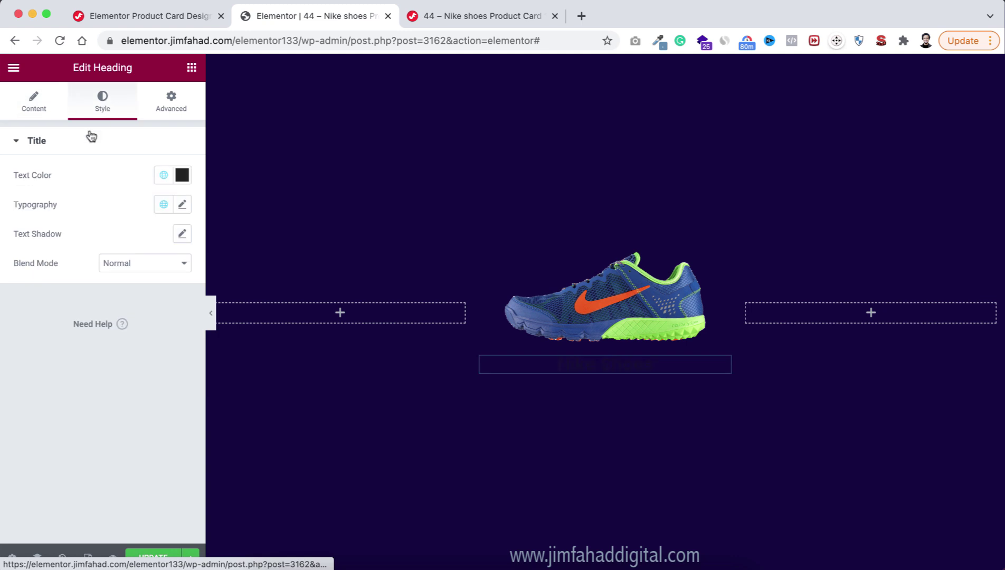
click(182, 175)
drag(94, 258, 0, 217)
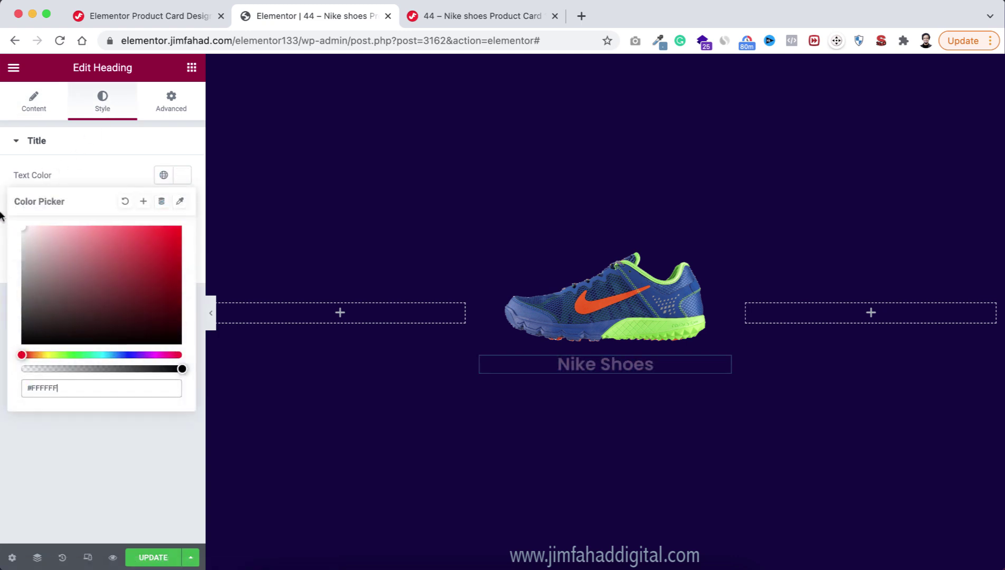
click(111, 177)
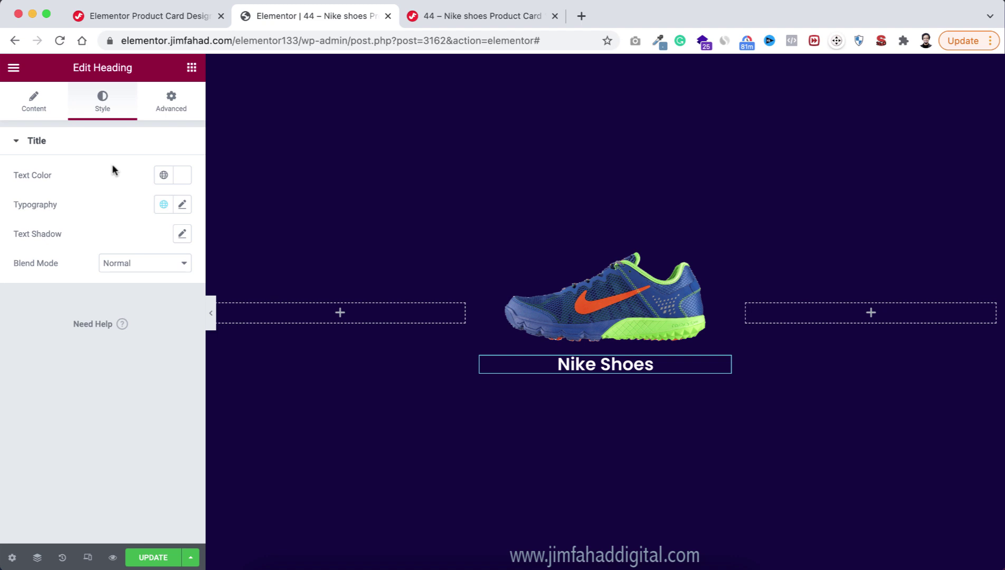
Step: Add an inner section below the Nike Shoes heading and delete its second column
click(191, 68)
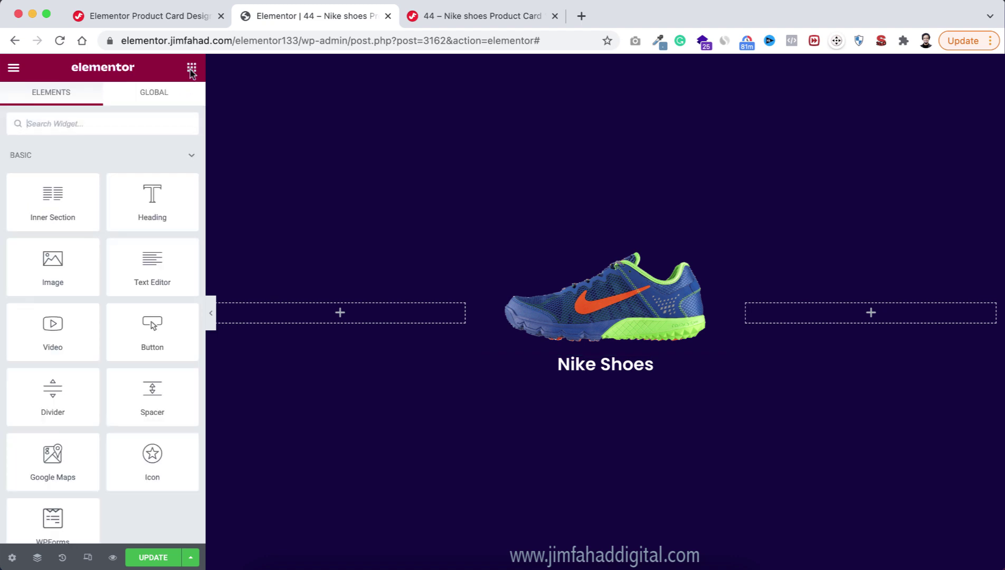
drag(41, 197, 608, 369)
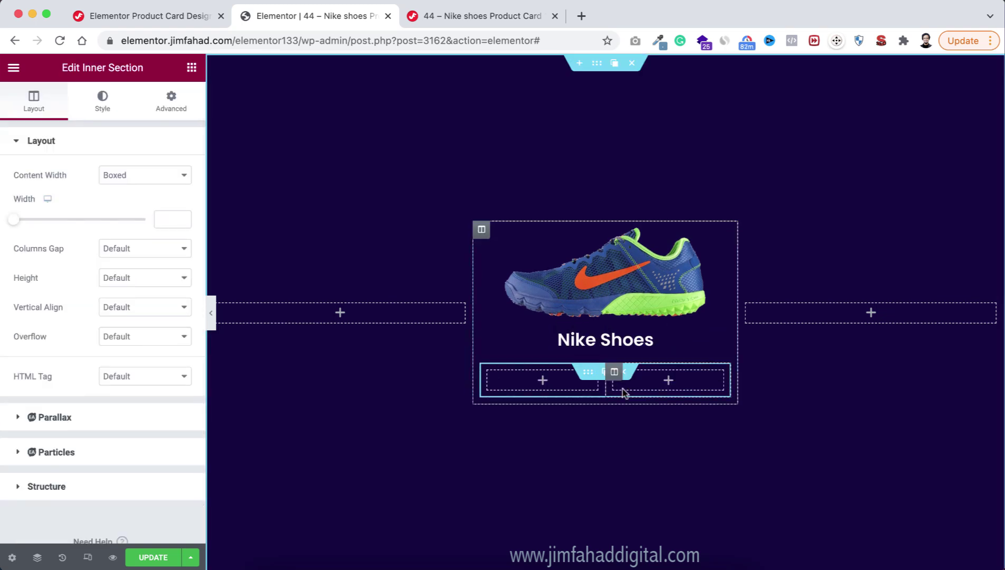
click(667, 372)
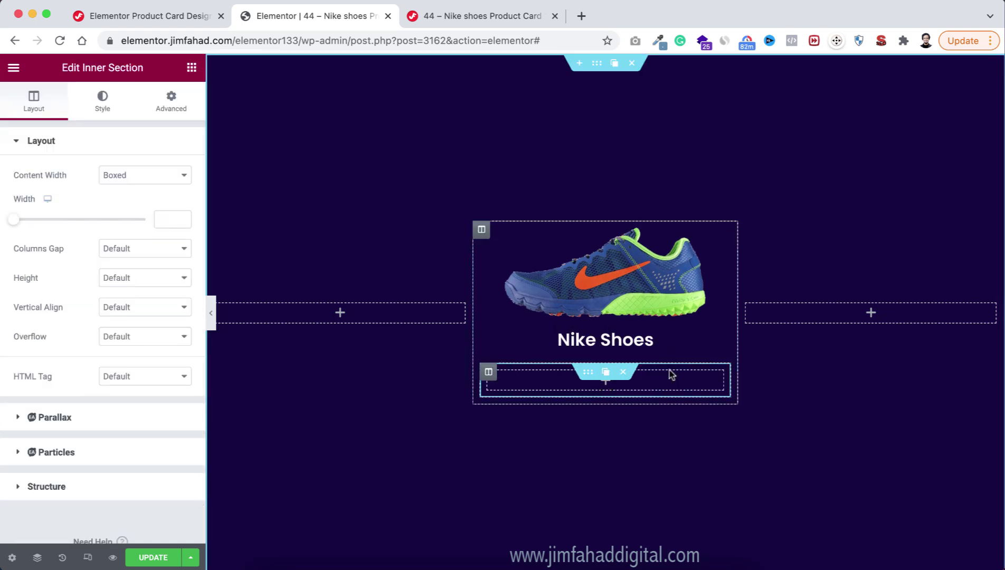
Step: Place a heading titled "SIZE :" in the inner section and change its HTML tag
click(606, 388)
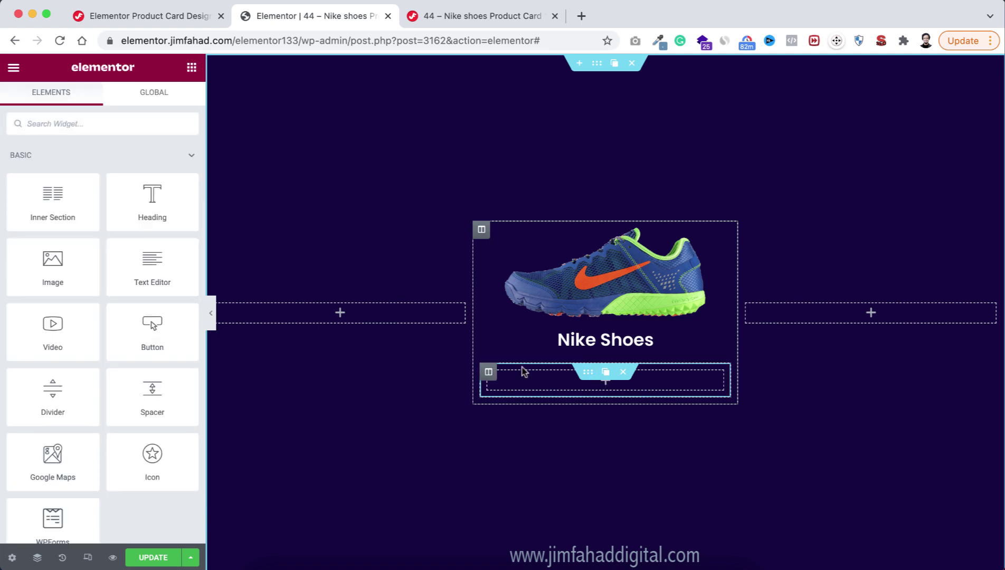
drag(137, 199, 596, 380)
click(126, 192)
triple_click(127, 191)
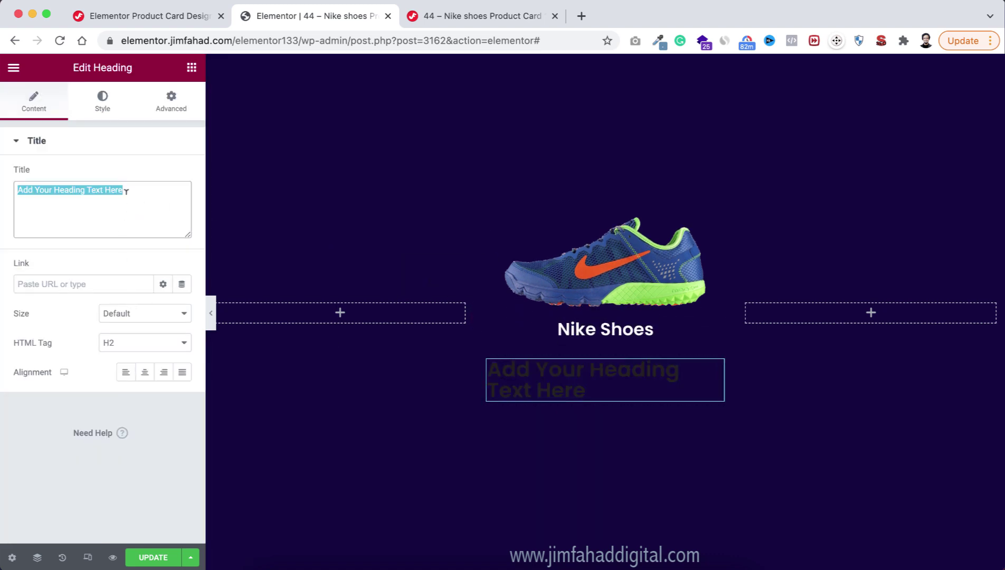
text(SIZE :)
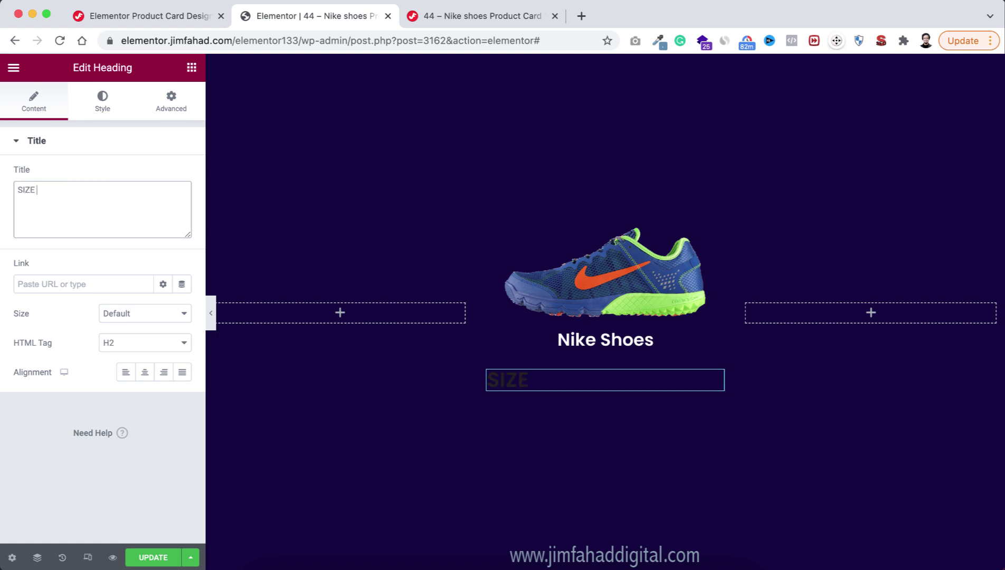
click(136, 343)
click(136, 430)
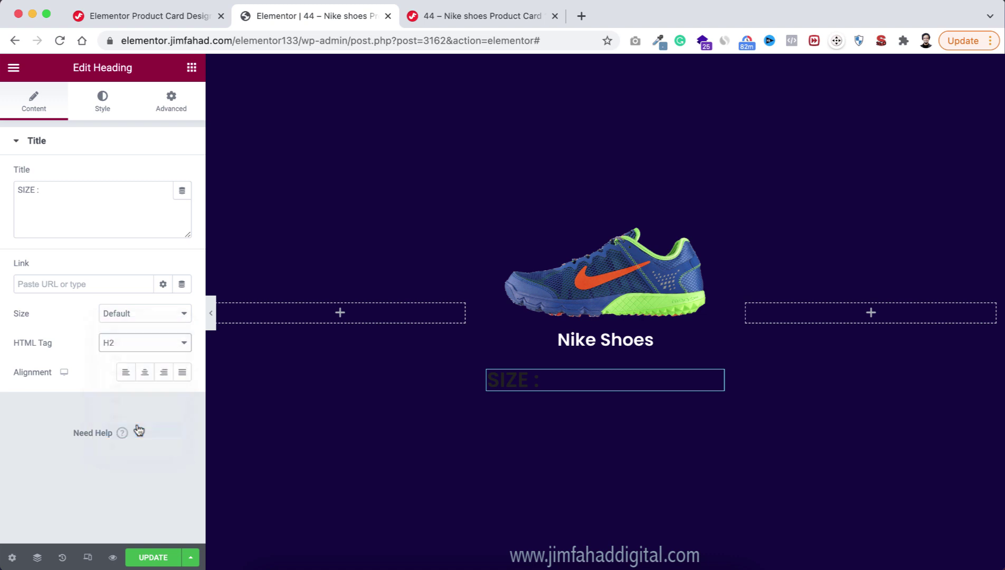
Step: Set the "SIZE :" heading's text color to white, #FFFFFF
click(102, 112)
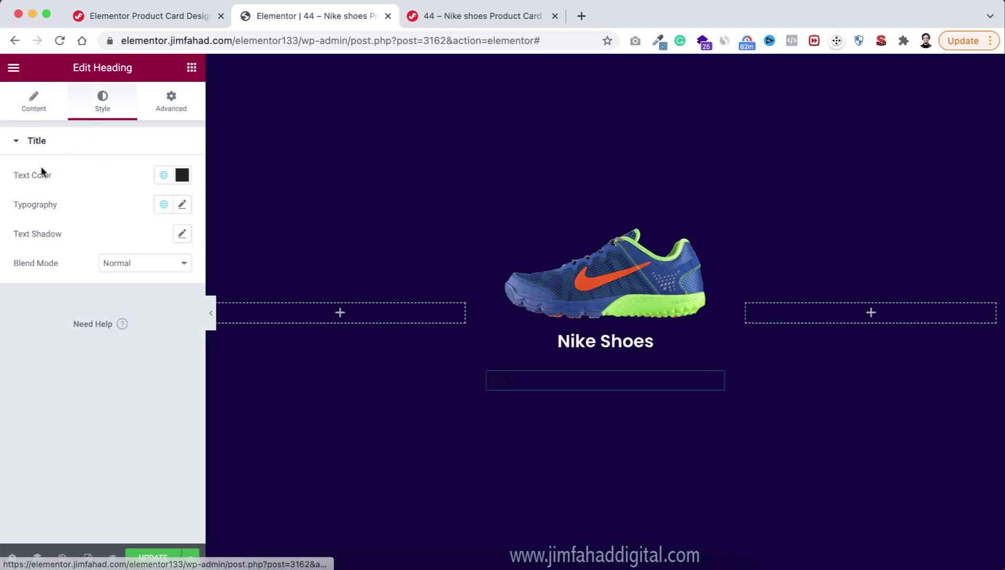
click(182, 175)
click(71, 259)
drag(72, 259, 9, 204)
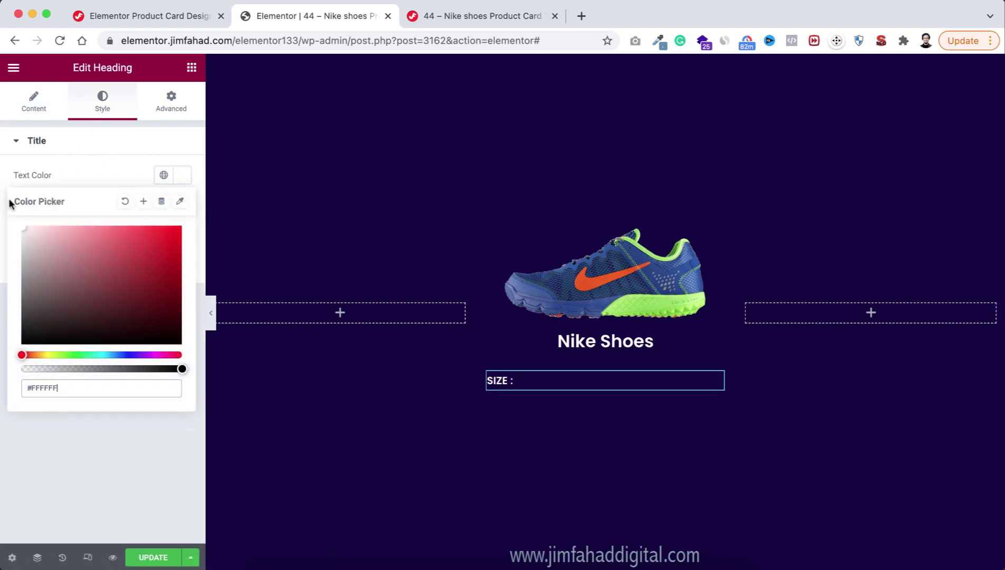
click(86, 175)
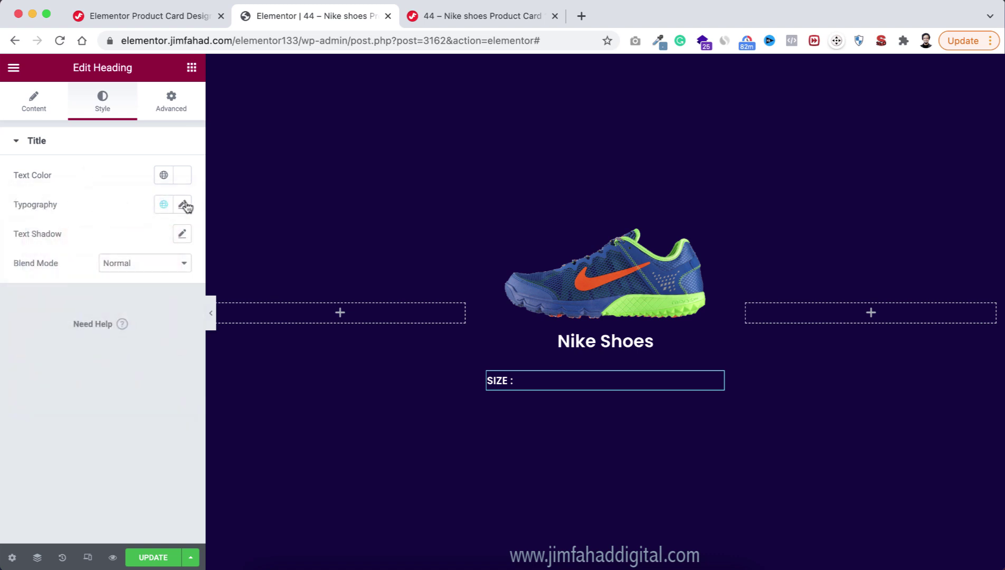
Step: Set the "SIZE :" heading's typography weight to 300
click(183, 205)
click(111, 344)
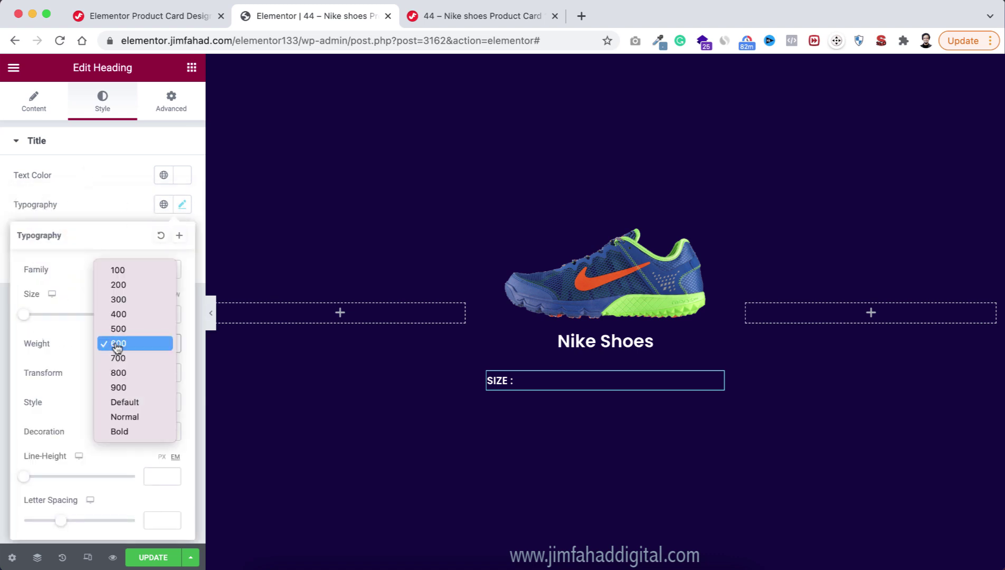
click(136, 299)
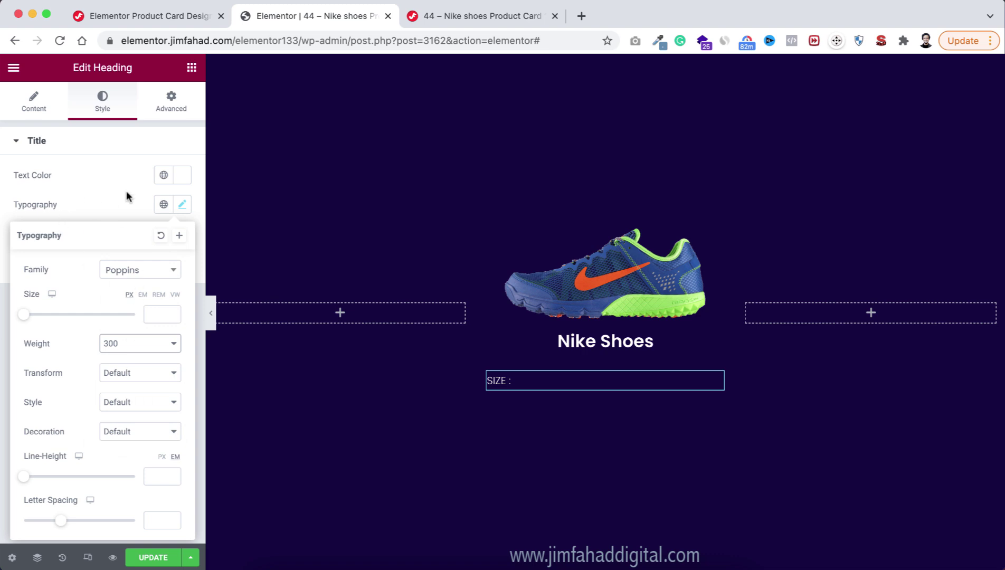
Step: Unlink the "SIZE :" heading's margins and set its right margin to 5 px
click(171, 100)
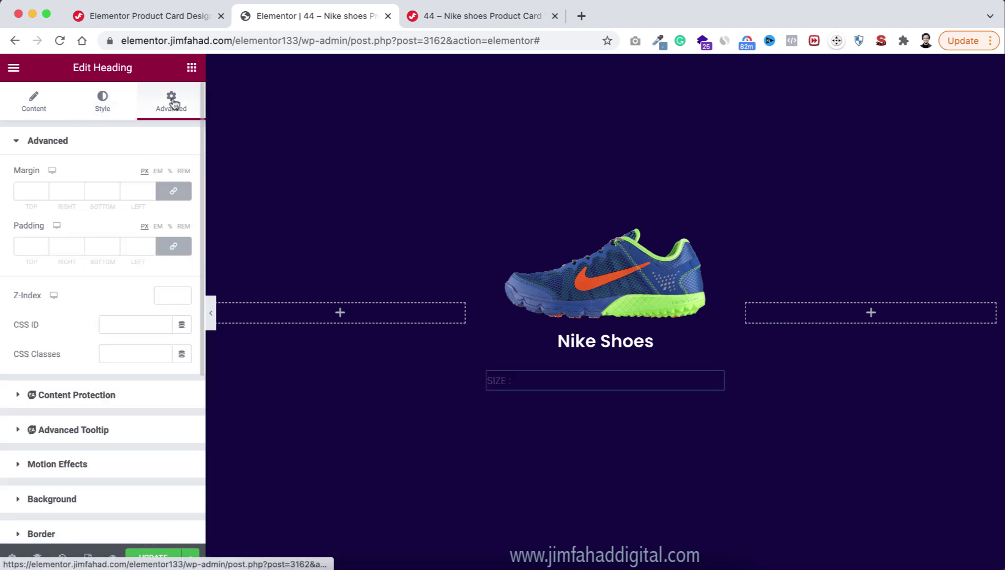
click(177, 192)
click(60, 193)
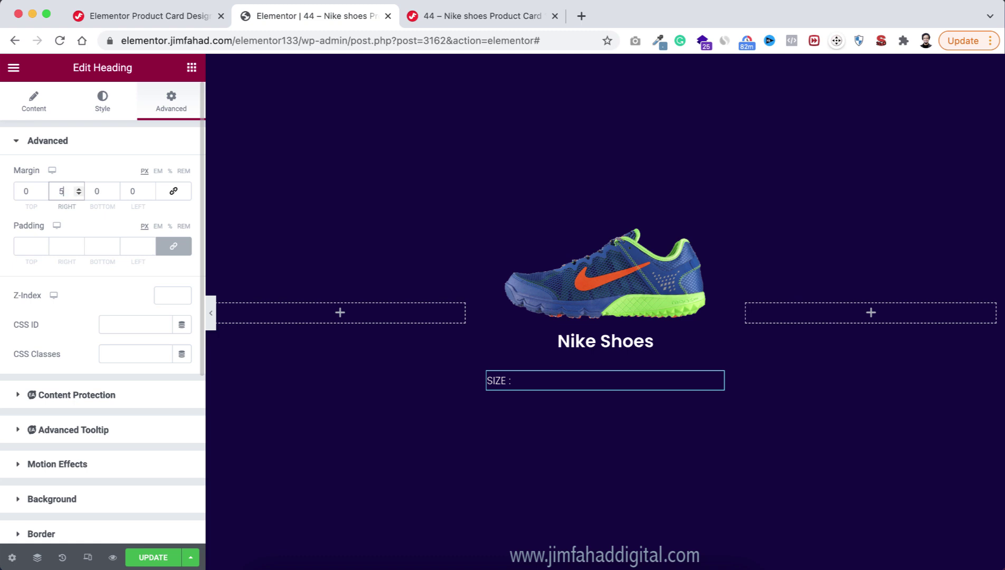
text(5)
Step: Set the "SIZE :" heading's positioning width to Inline (auto)
scroll(106, 406, down, 5)
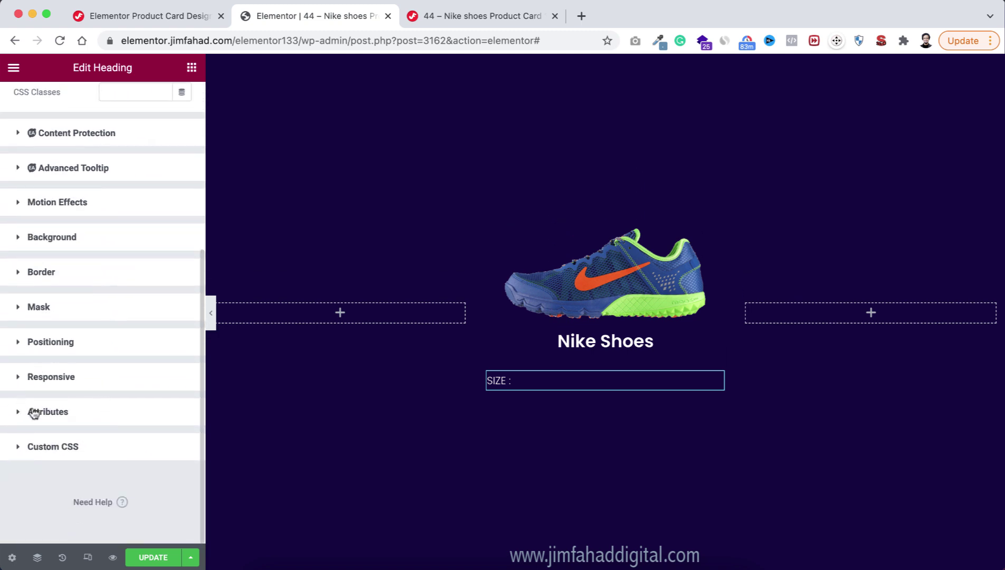
click(46, 349)
click(119, 423)
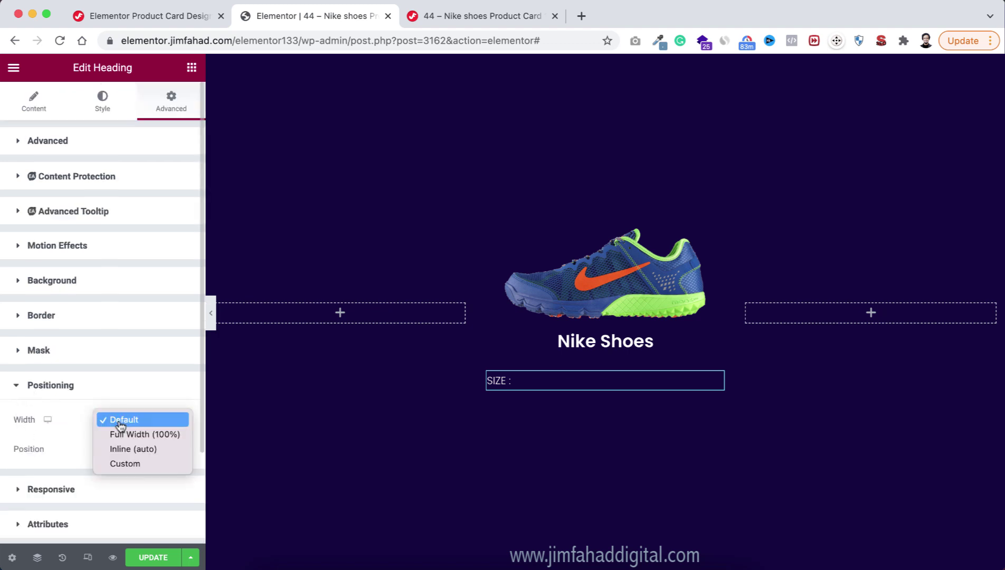
click(134, 449)
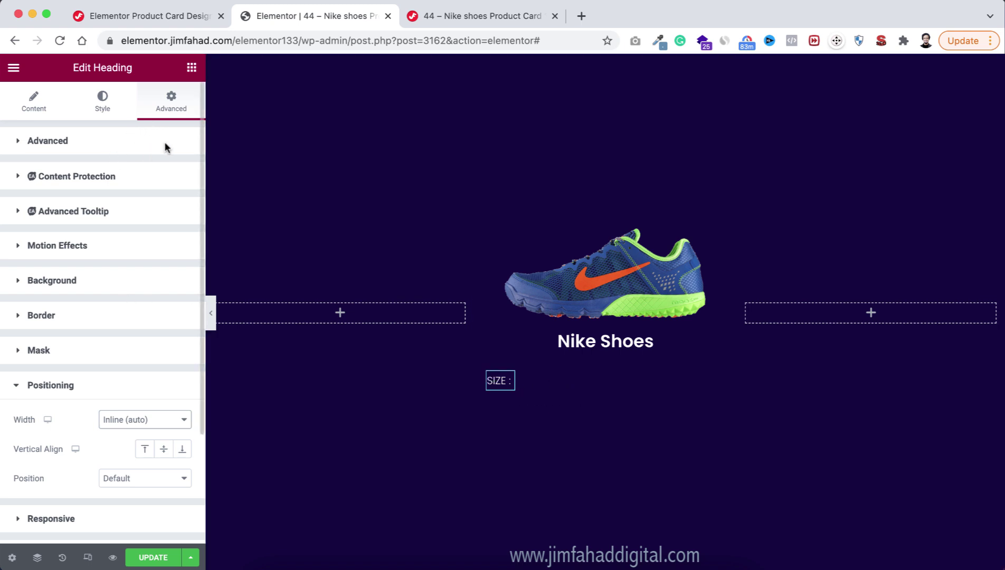
Step: Add a button after the "SIZE :" heading with the text 8, centered, and icon spacing 0
click(192, 67)
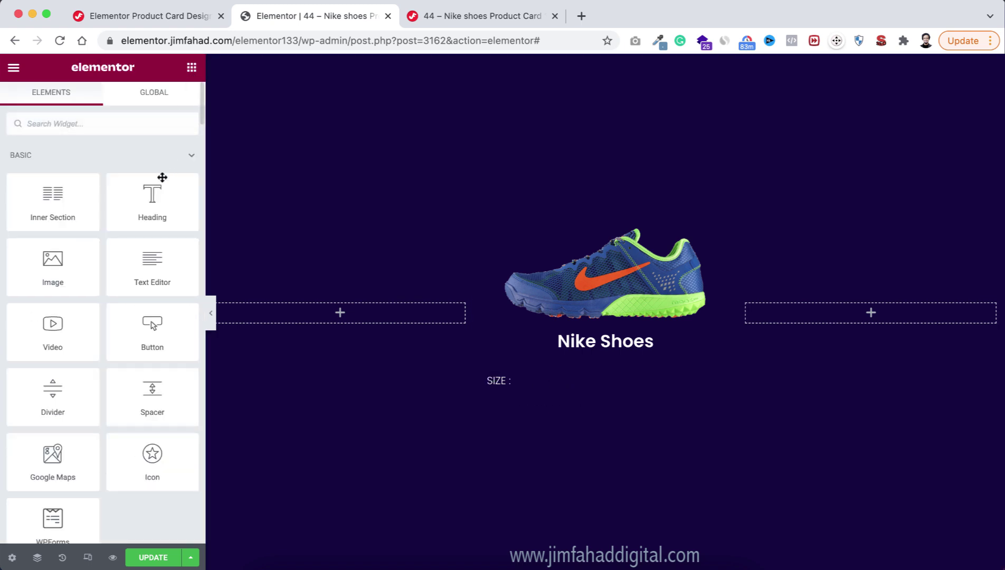
drag(142, 331, 504, 384)
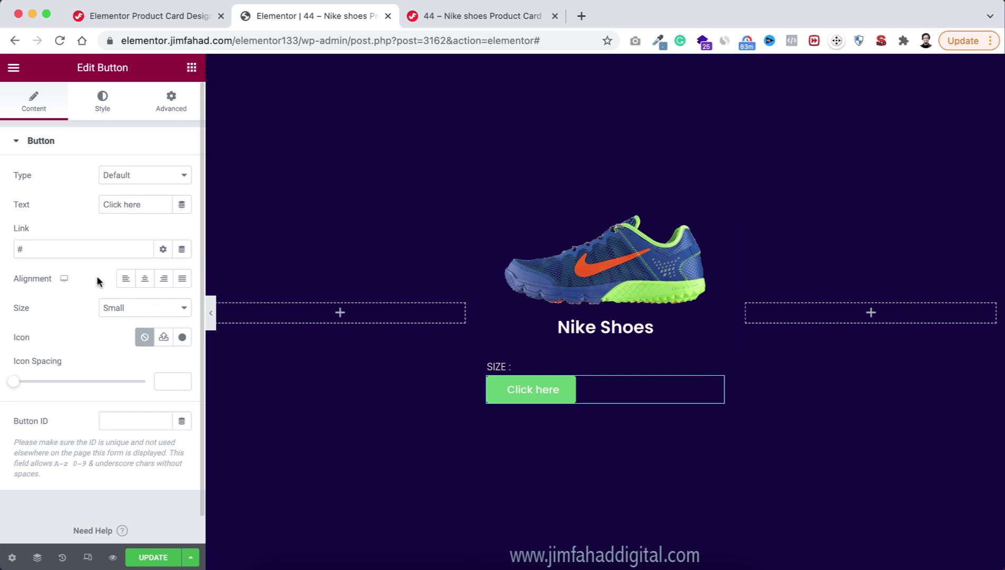
drag(146, 204, 80, 205)
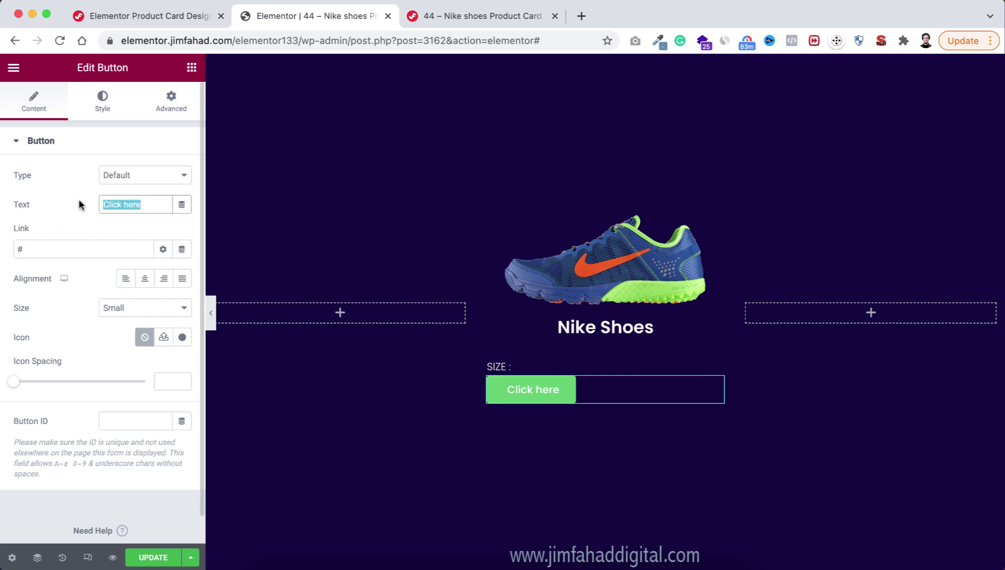
text(8)
click(145, 278)
click(161, 381)
text(0)
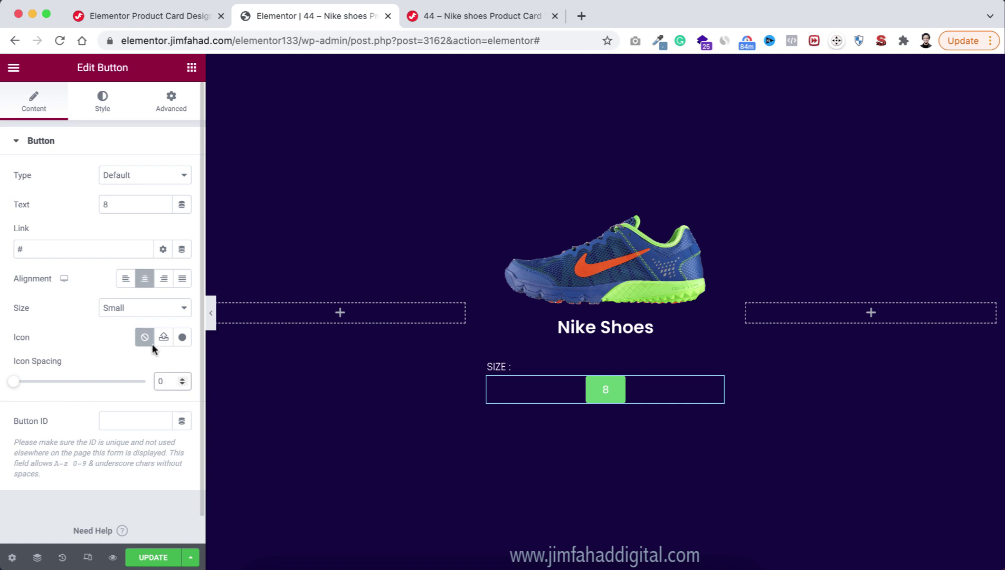
Step: Set the 8 button's text color to black and its background color to white
click(105, 104)
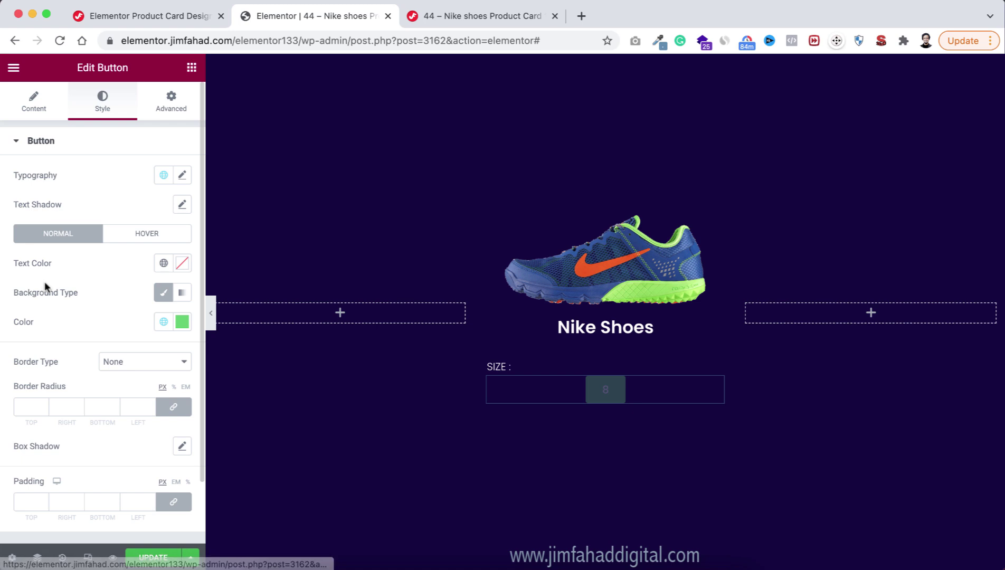
click(182, 264)
drag(82, 367, 71, 452)
click(92, 278)
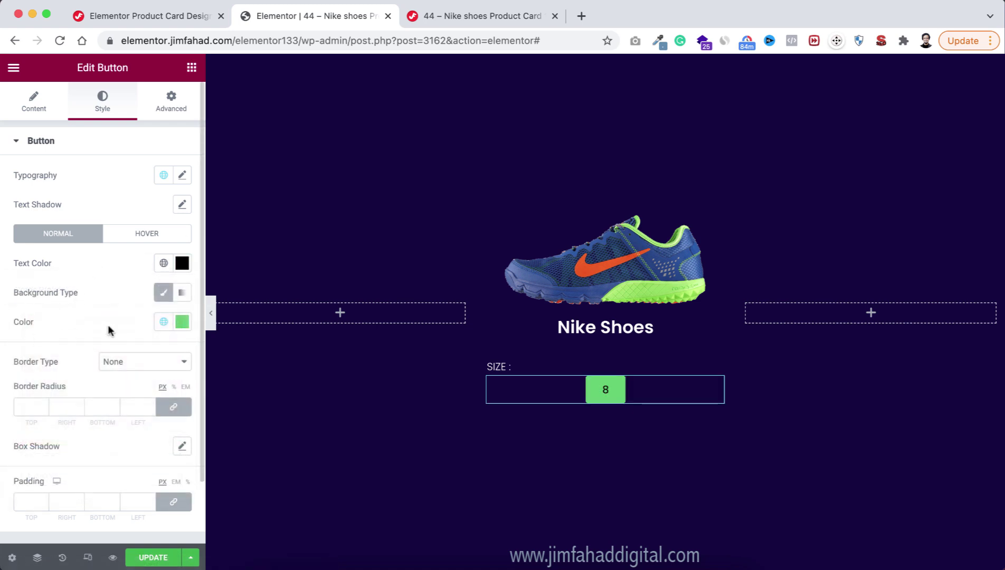
click(182, 322)
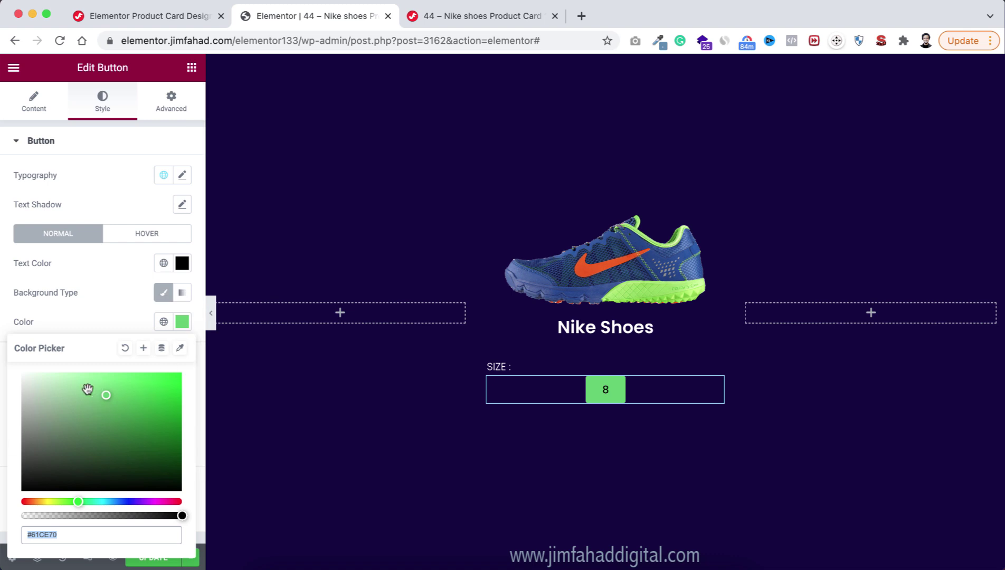
drag(65, 396, 2, 363)
click(95, 314)
Step: Unlink the 8 button's padding and set 6 px for top and bottom, 10 px for right and left
scroll(94, 377, down, 3)
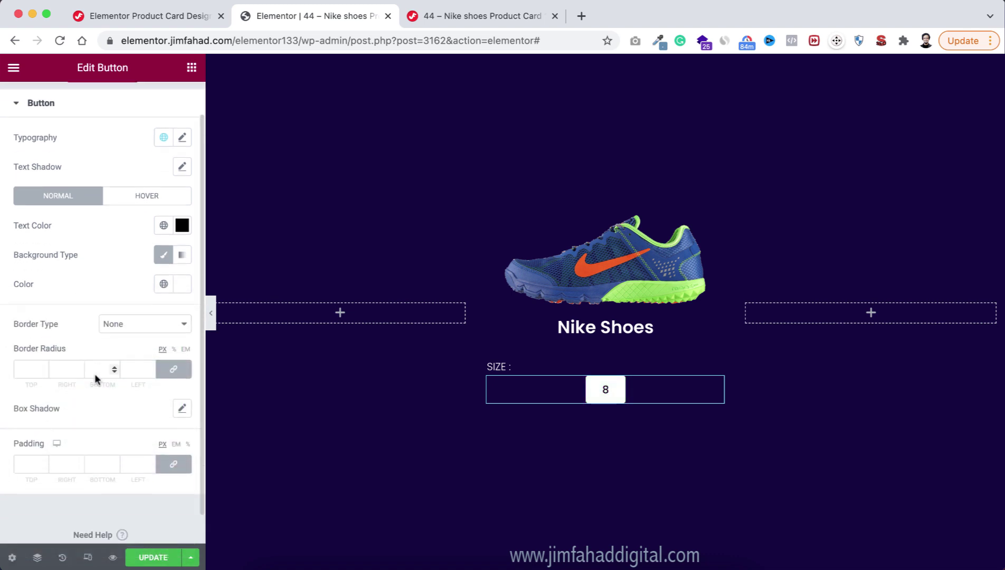
click(170, 432)
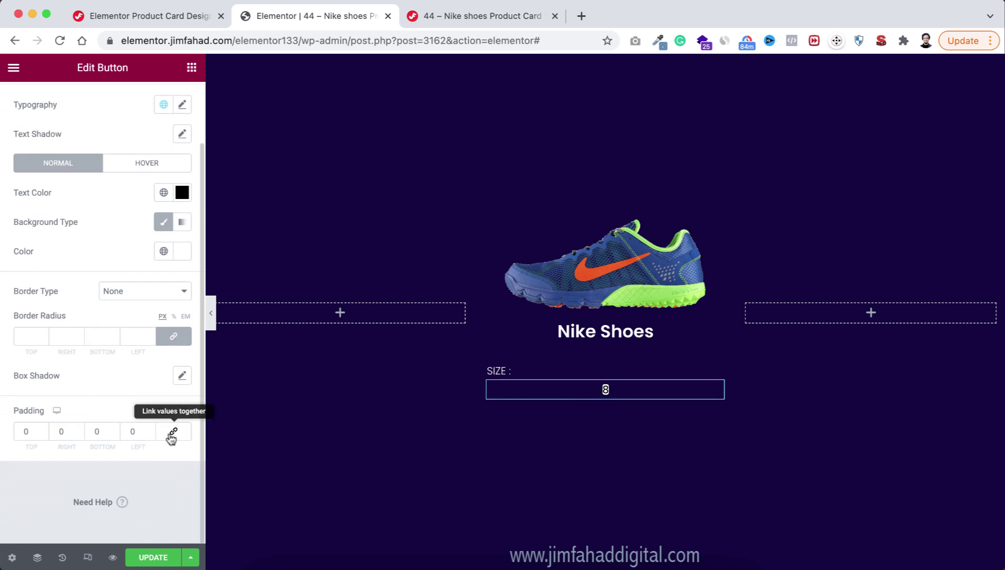
double_click(24, 430)
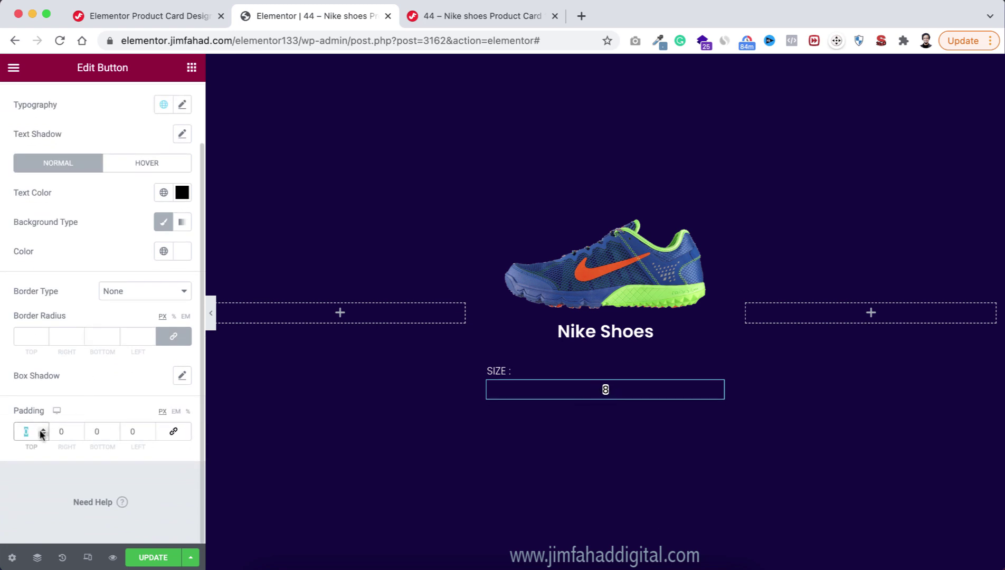
double_click(95, 430)
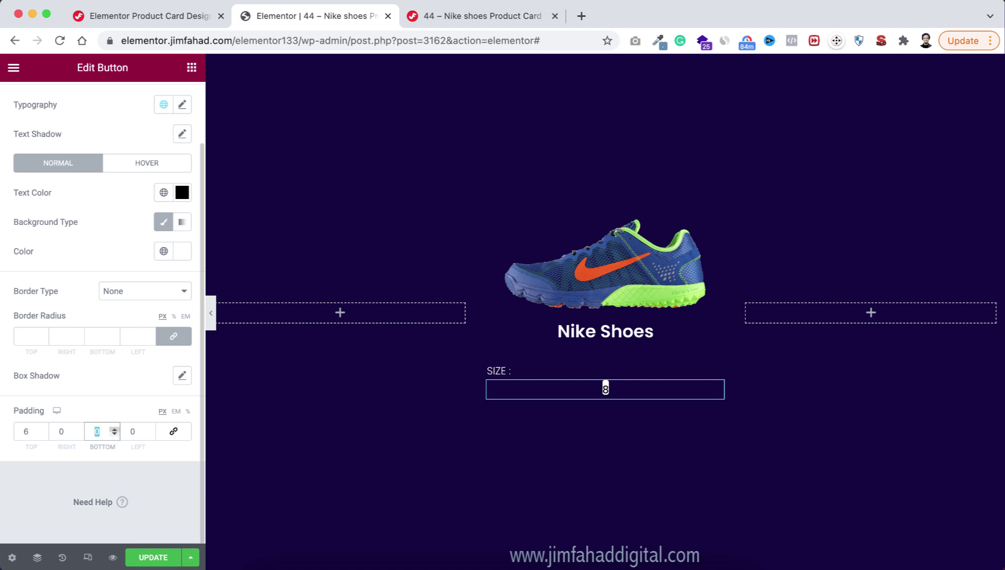
click(60, 431)
text(1)
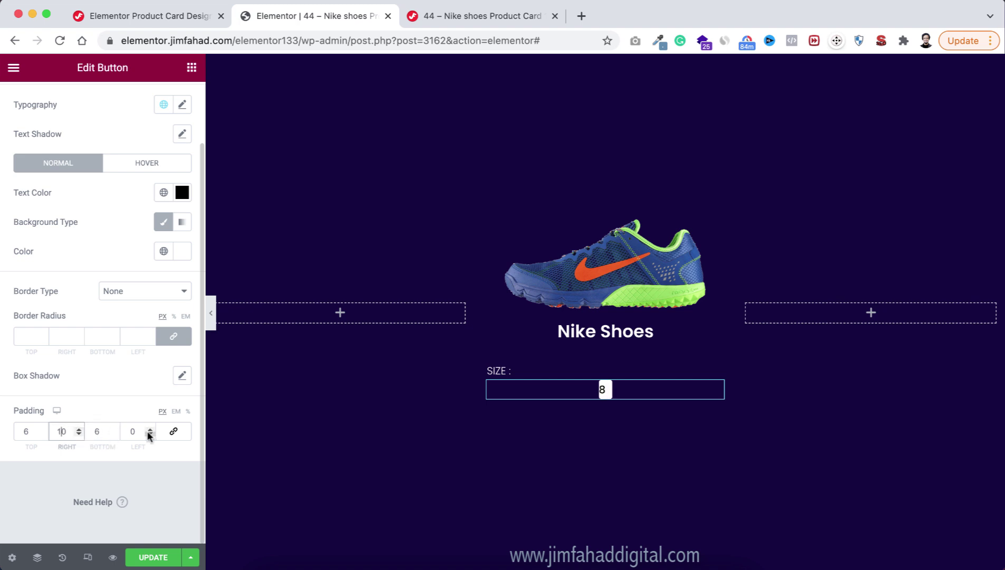
click(132, 432)
text(1)
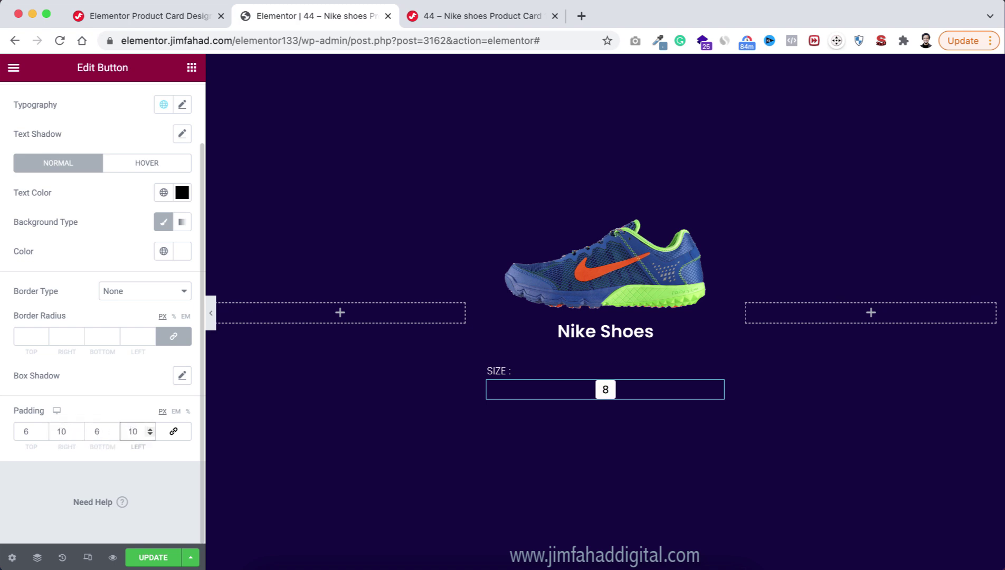
Step: Unlink the 8 button's margins and set the right and left margins to 5 px
scroll(74, 234, up, 2)
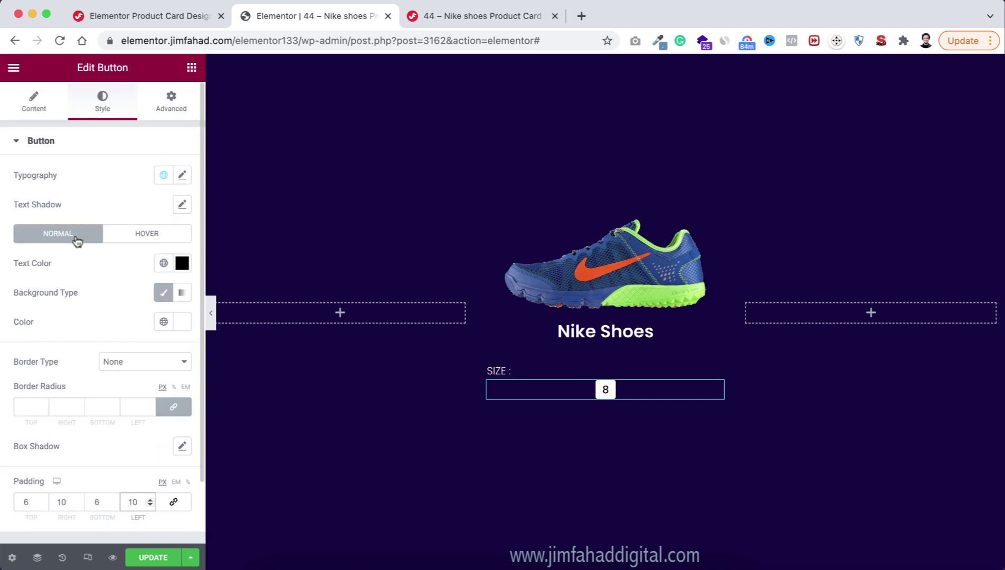
click(174, 103)
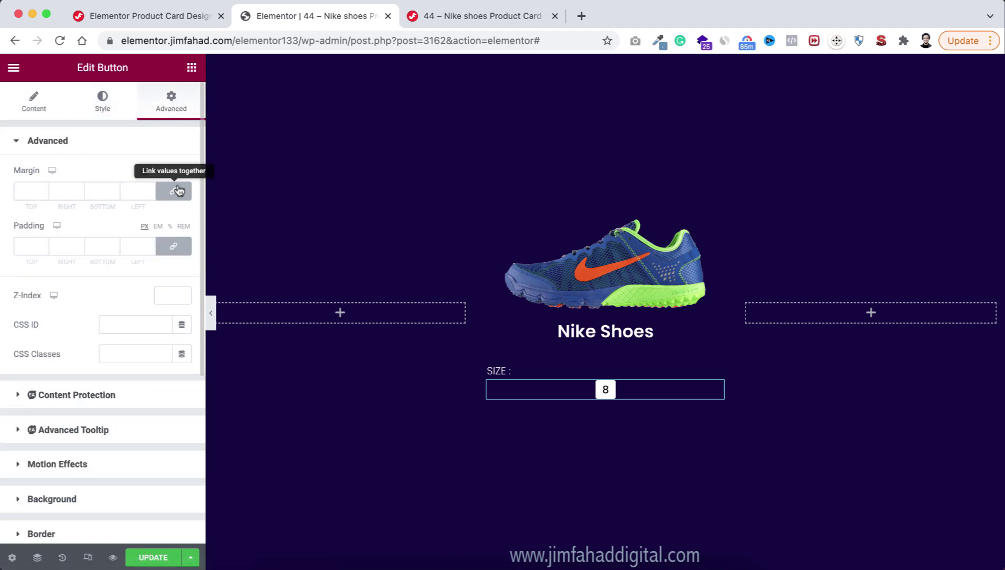
click(179, 191)
click(60, 190)
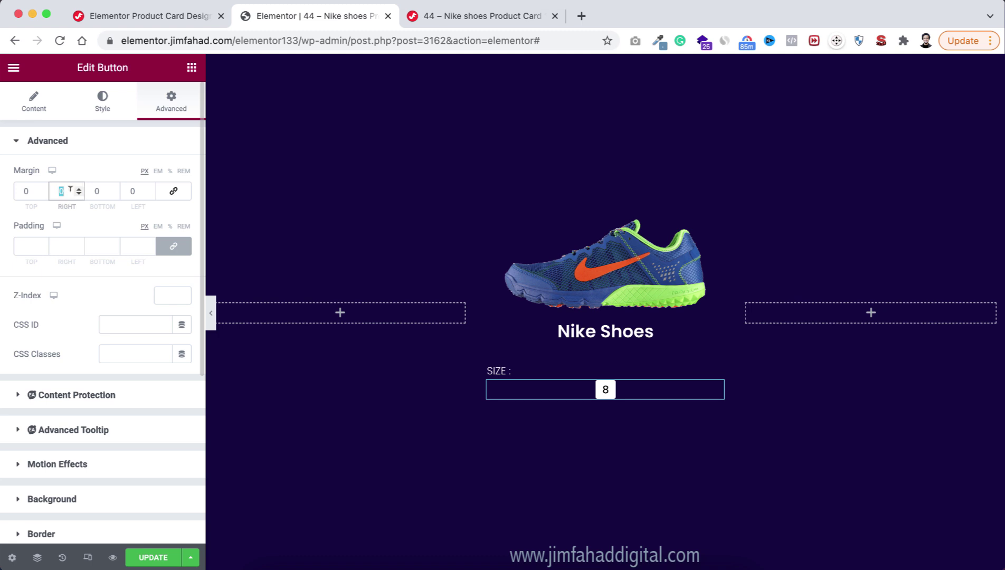
text(5)
click(129, 190)
text(5)
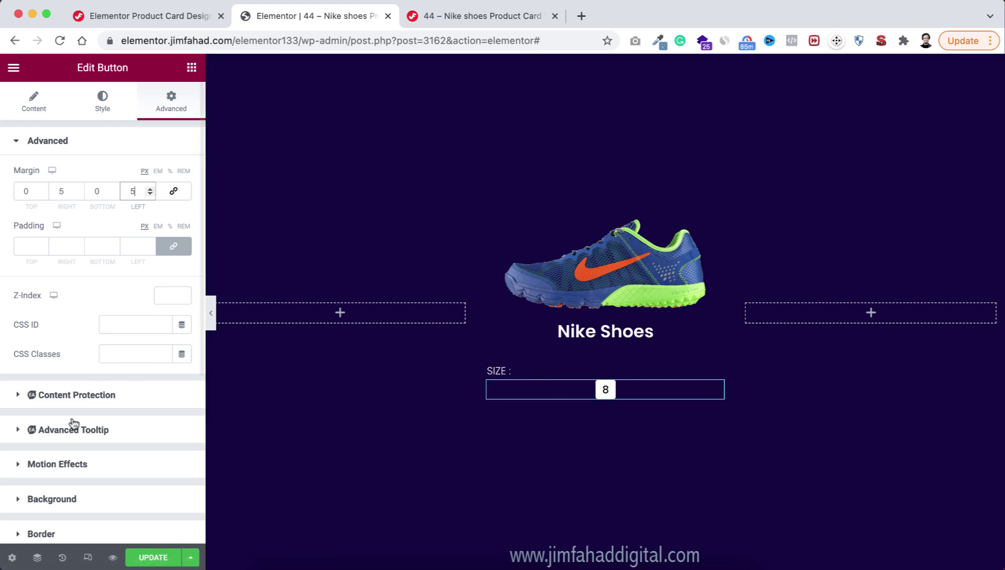
Step: Set the 8 button's positioning width to Inline (auto)
scroll(82, 406, down, 5)
click(53, 348)
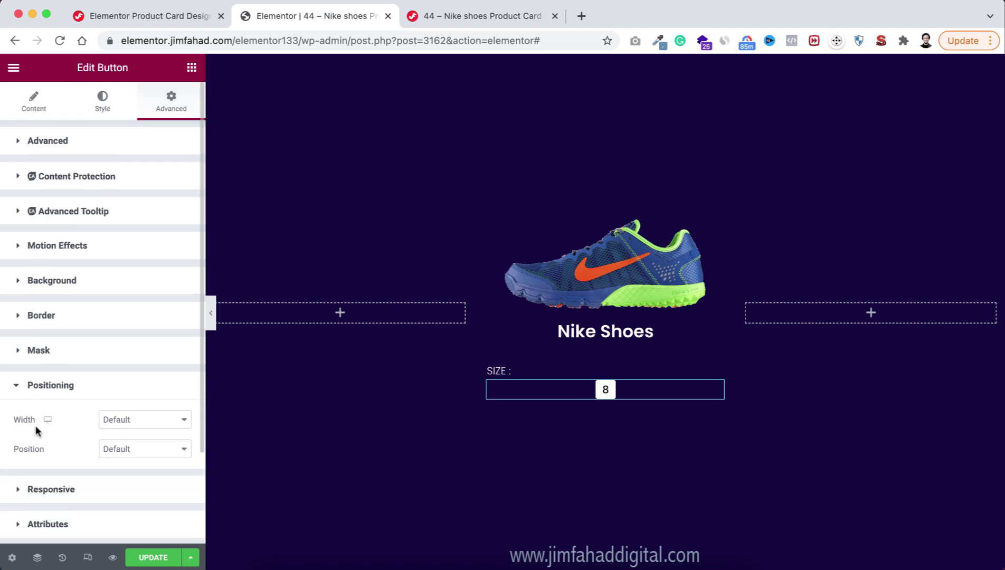
click(129, 420)
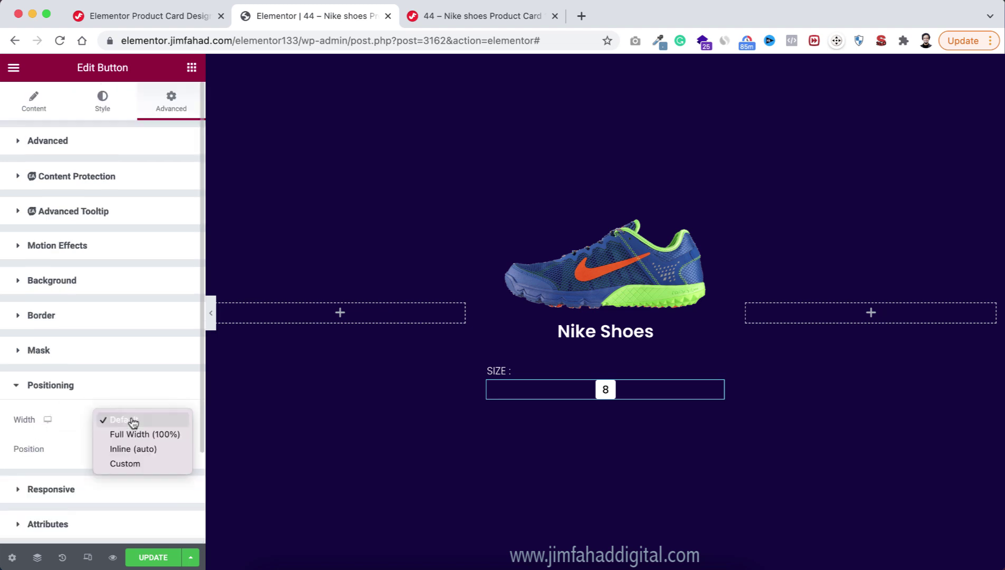
click(136, 450)
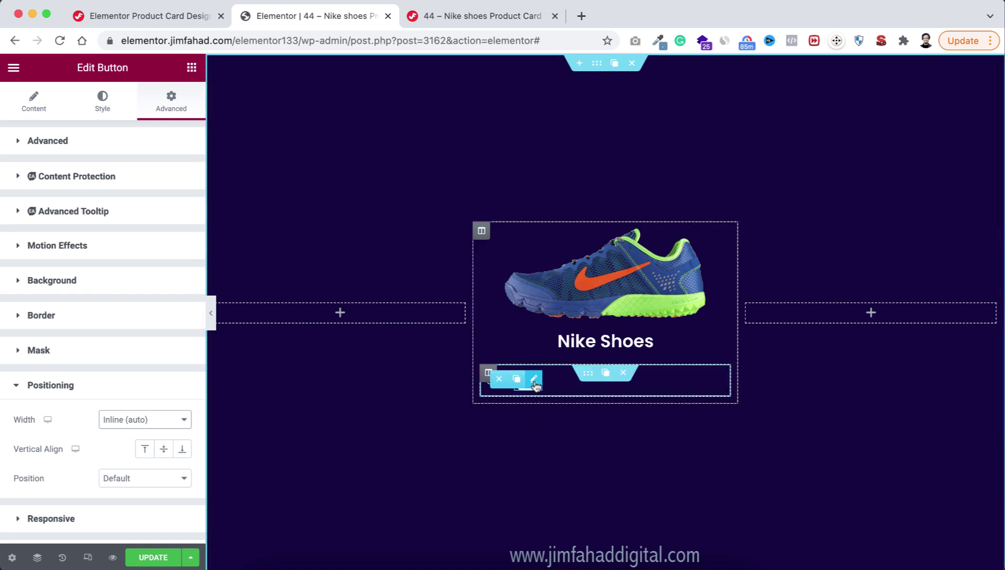
Step: Duplicate the 8 button three times to make a row of four size buttons
click(517, 381)
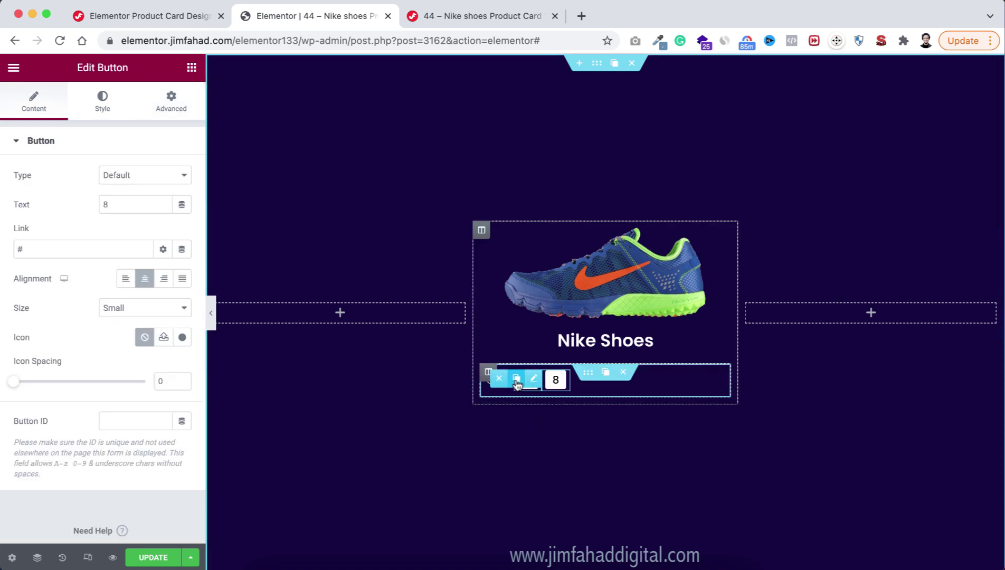
click(517, 381)
click(517, 381)
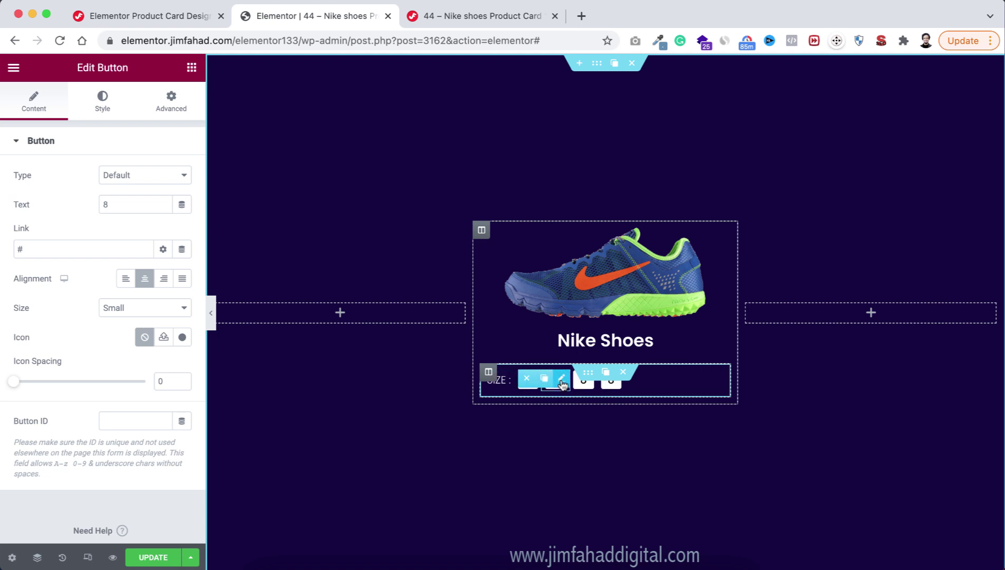
Step: Change the text of the second, third and fourth size buttons to 9, 10 and 11
click(562, 381)
click(120, 205)
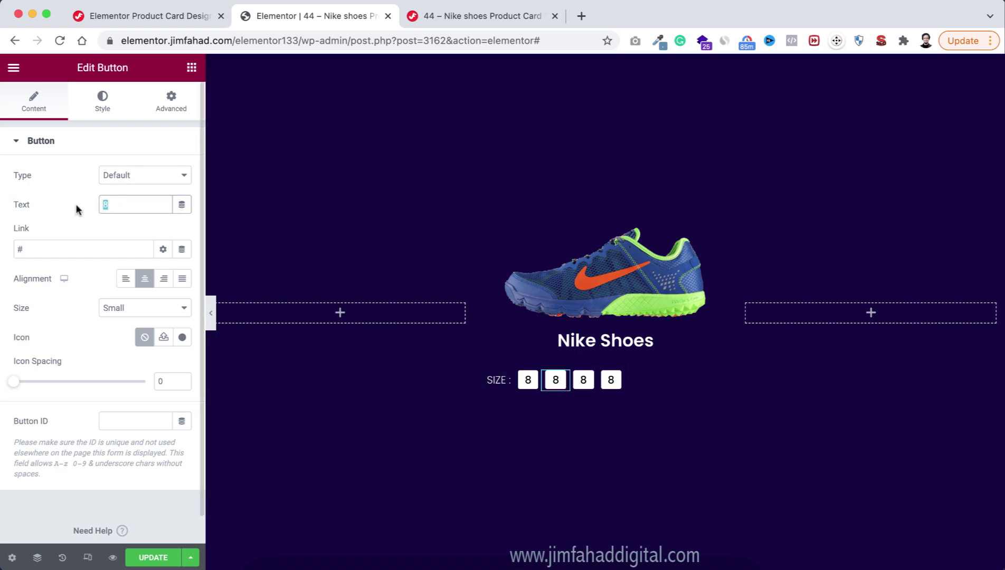
text(9)
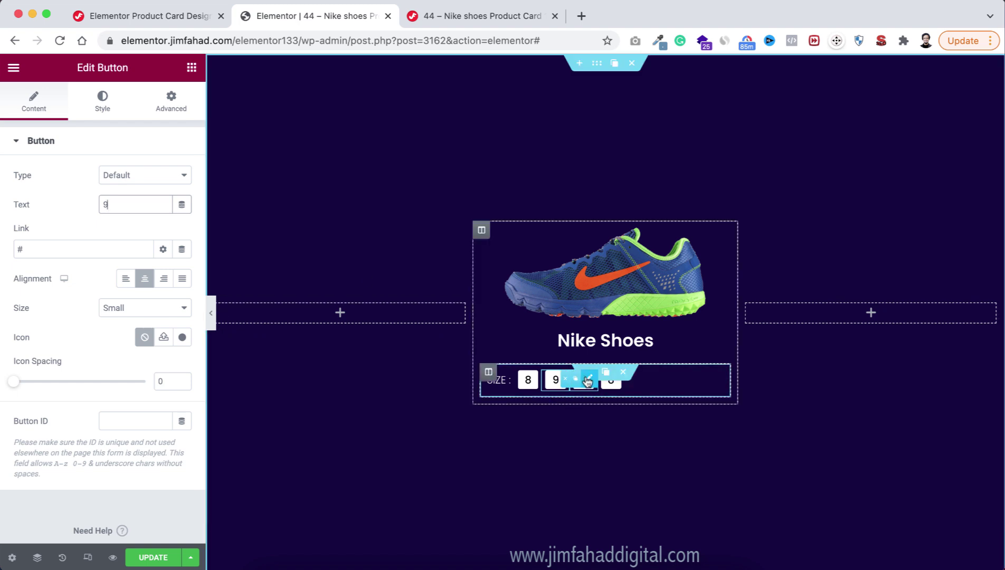
click(587, 378)
drag(114, 203, 86, 206)
text(10)
click(605, 373)
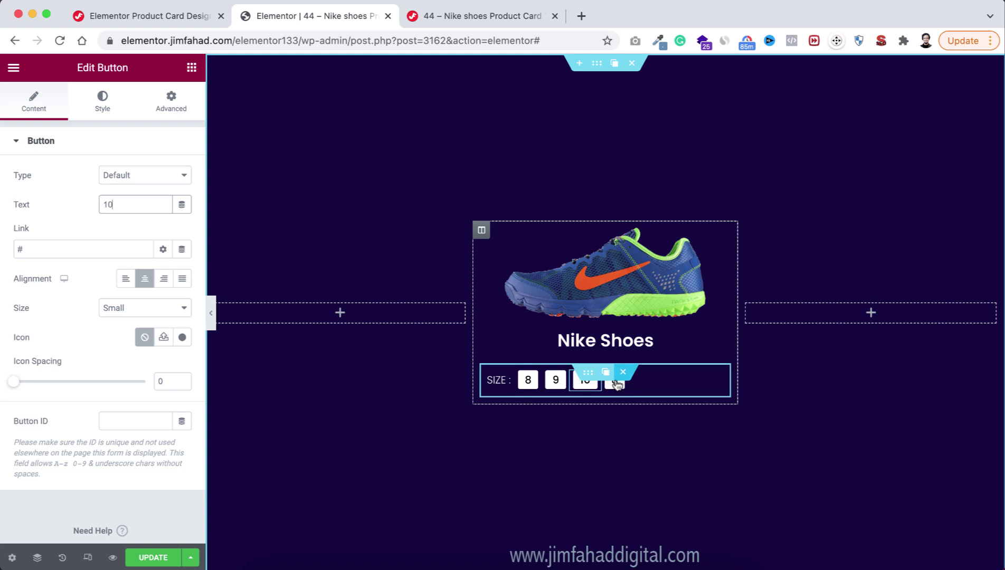
double_click(119, 205)
text(8)
drag(121, 200, 47, 206)
text(11)
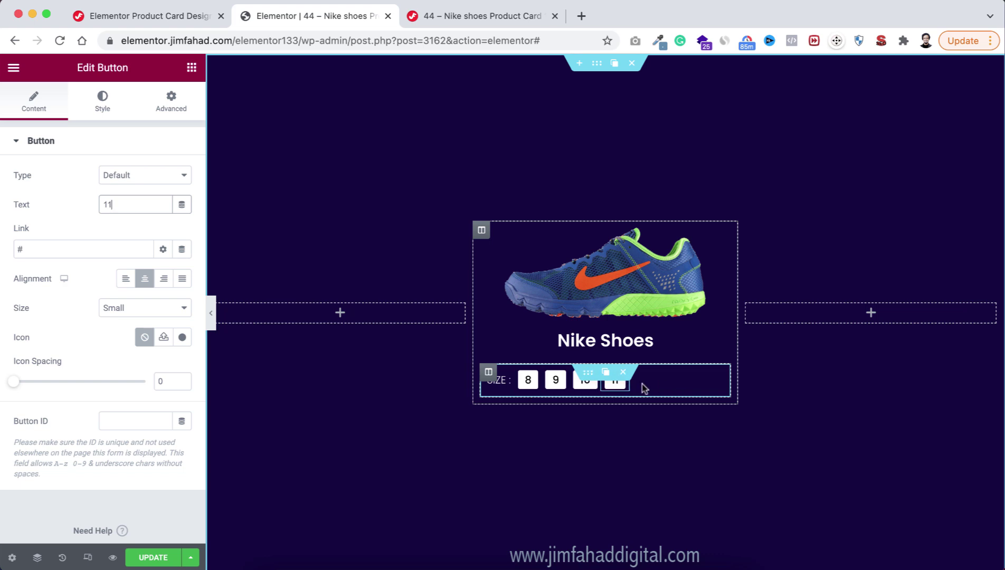
Step: Set the horizontal alignment of the size row's column to Center
click(489, 373)
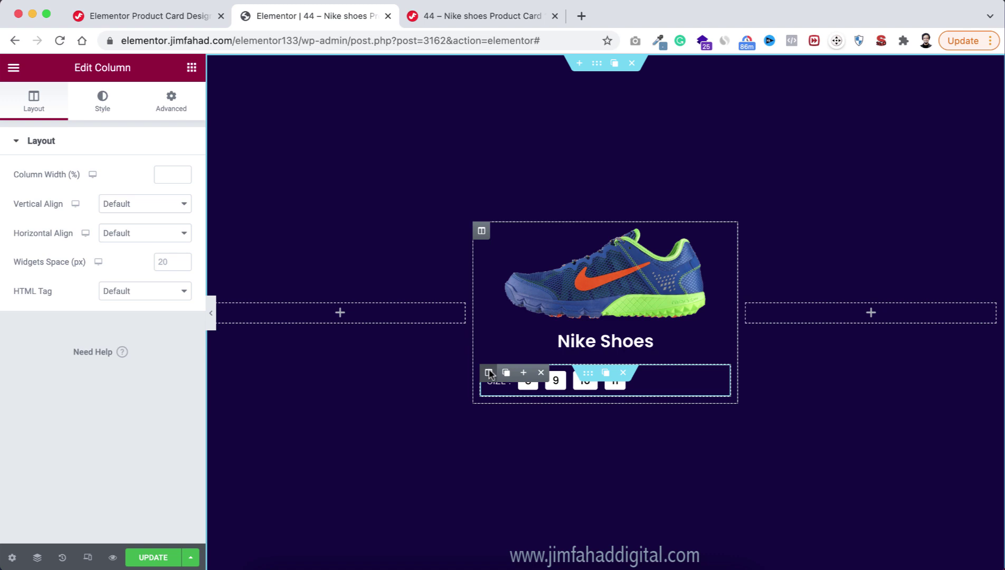
click(142, 233)
click(143, 262)
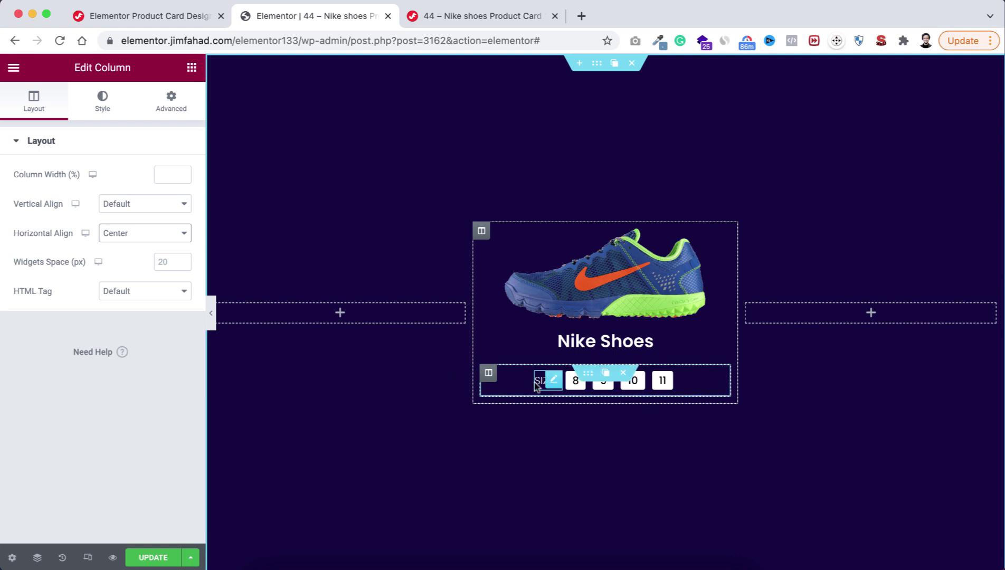
Step: Duplicate the size row's inner section and change the copy's heading to "COLOR :"
click(606, 374)
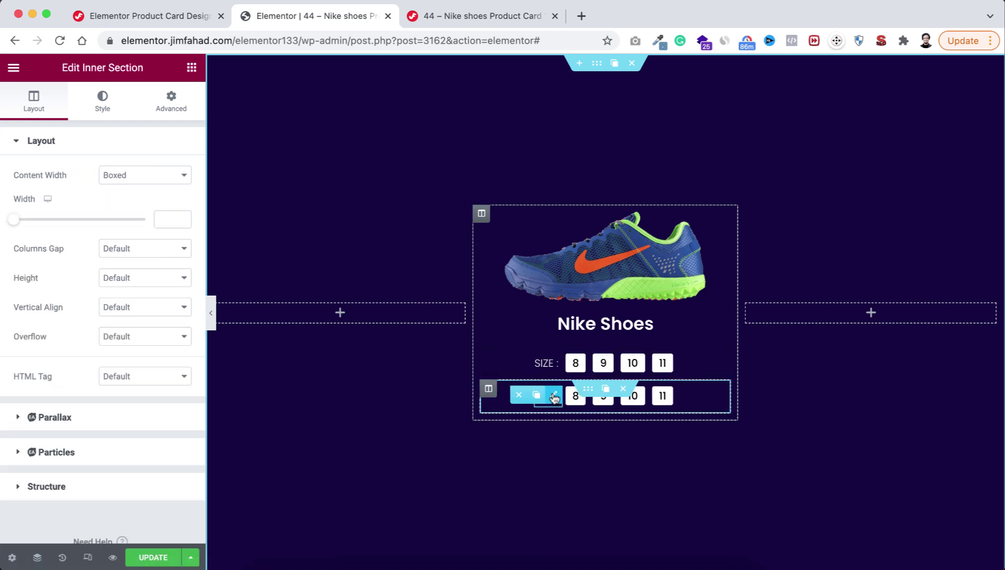
click(554, 397)
double_click(26, 190)
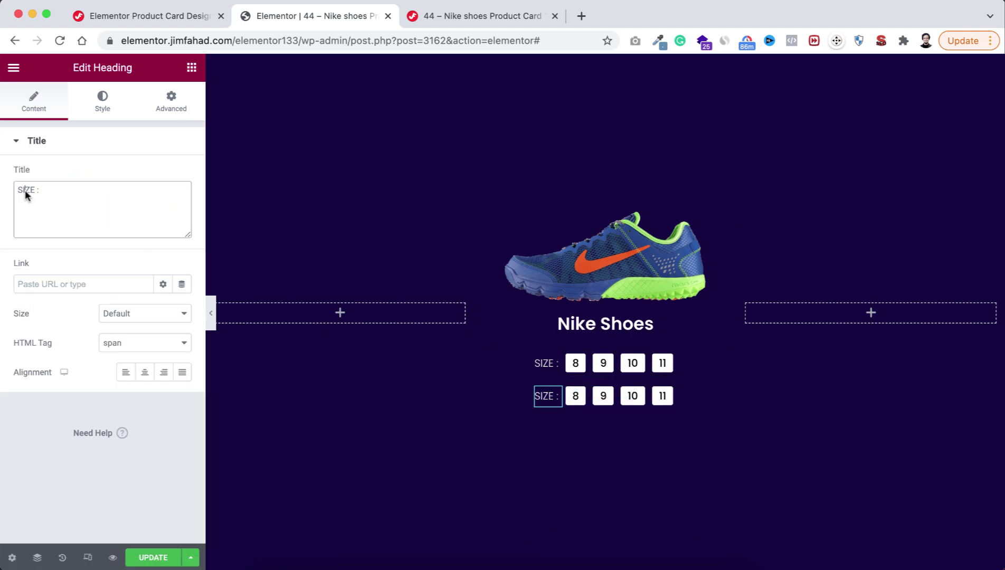
text(COLOR)
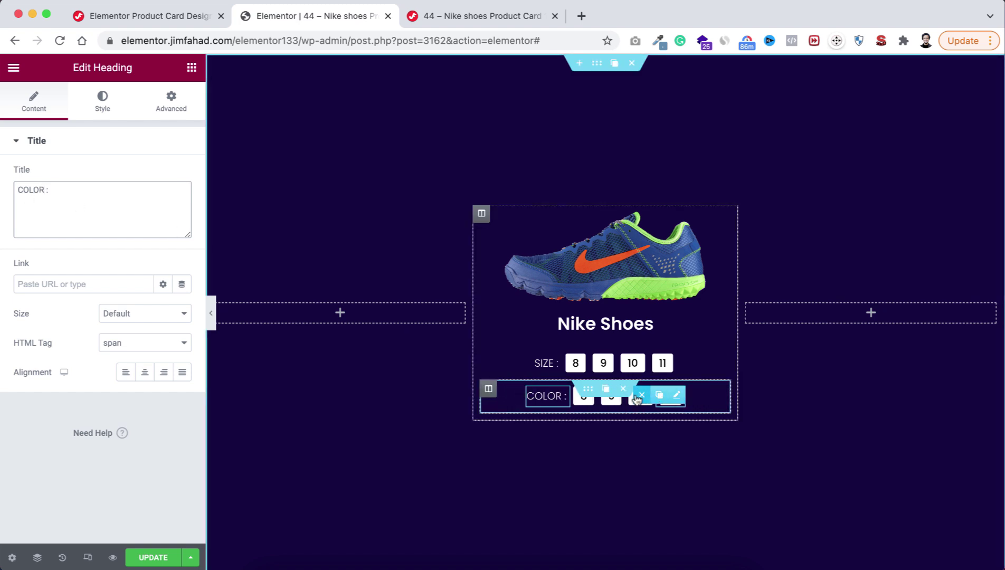
Step: Delete the 11, 10 and 9 buttons from the color row, keeping only the 8 button
click(641, 395)
click(630, 396)
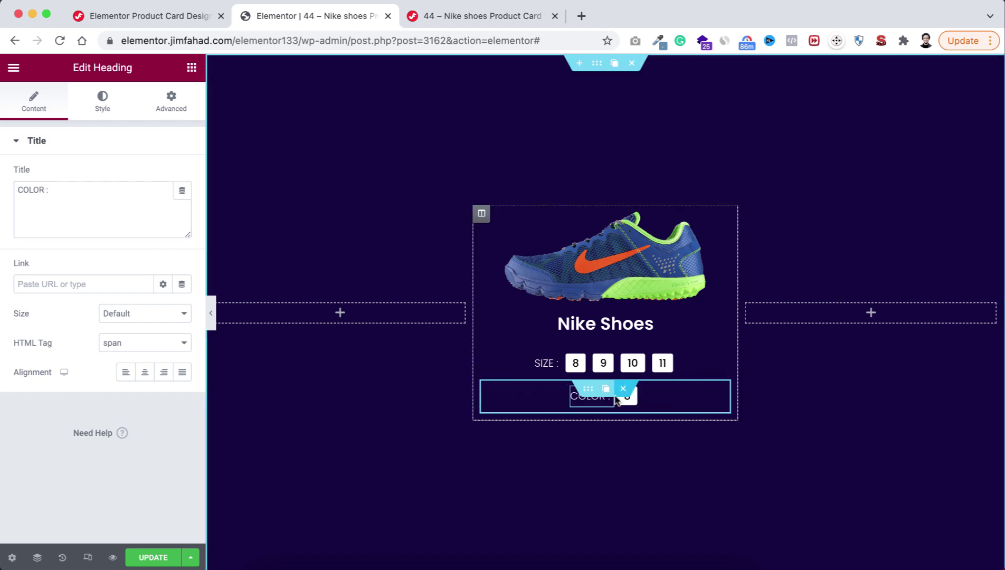
click(620, 396)
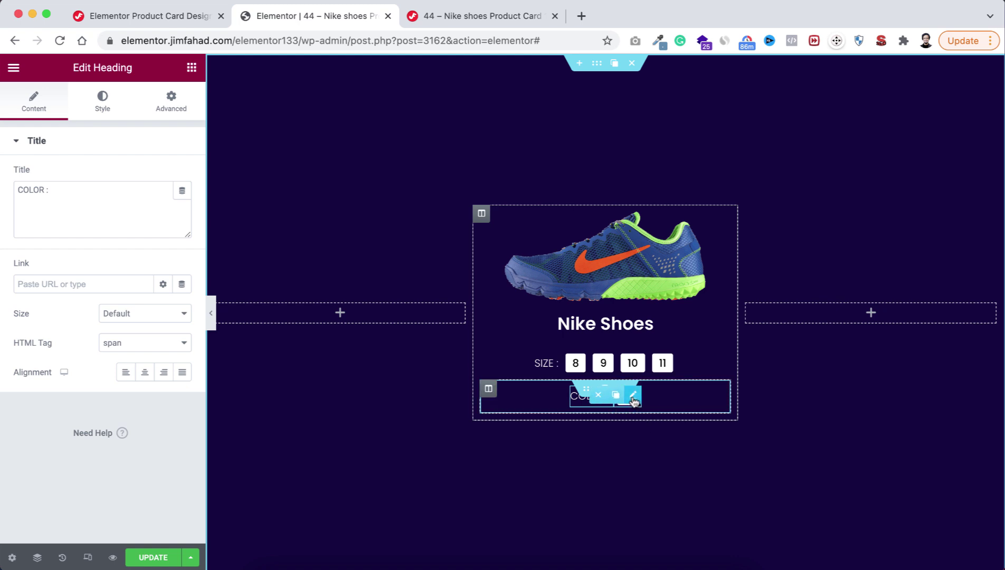
Step: Clear the color row button's text and give it the solid Circle icon from the icon library
click(634, 399)
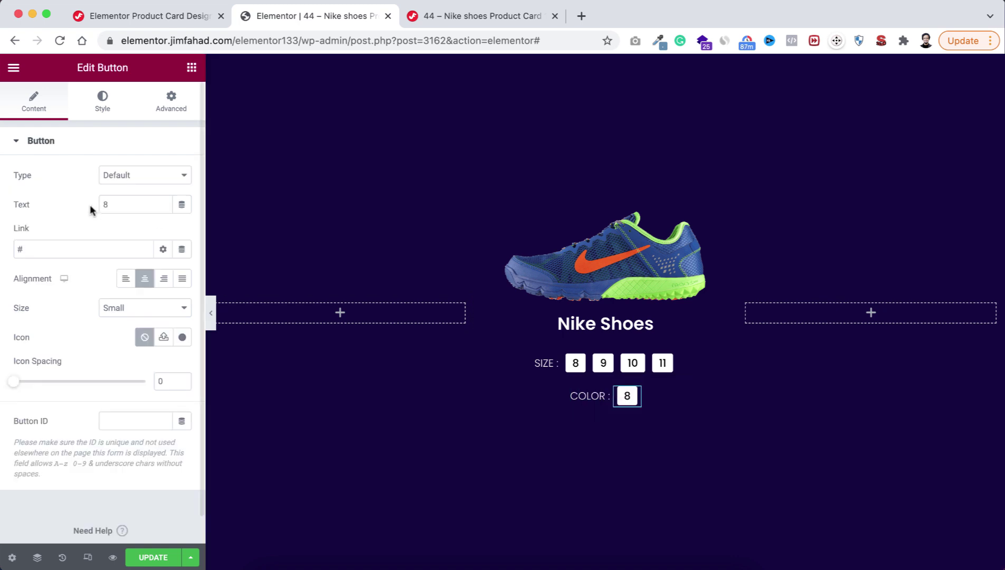
click(111, 203)
key(BackSpace)
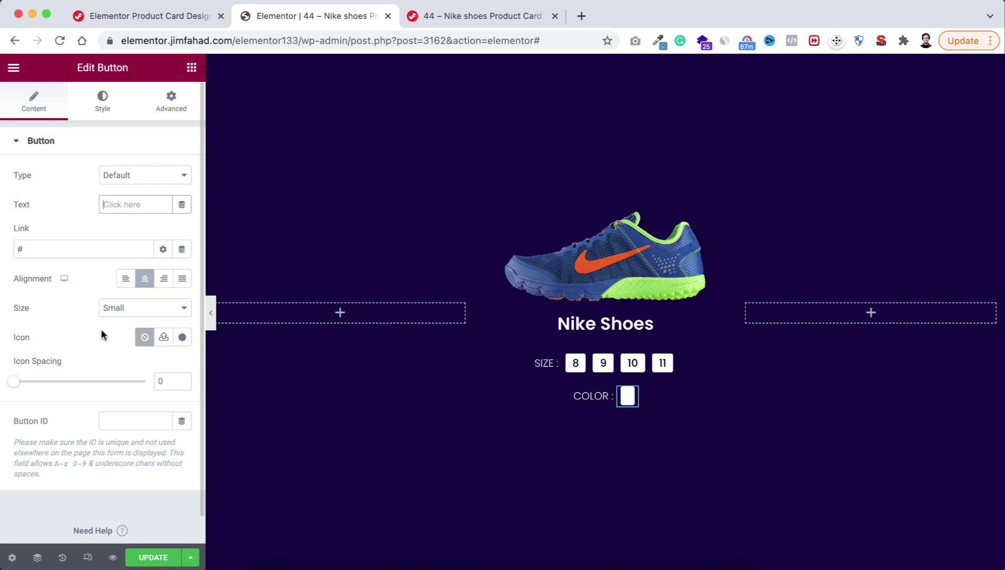
click(182, 338)
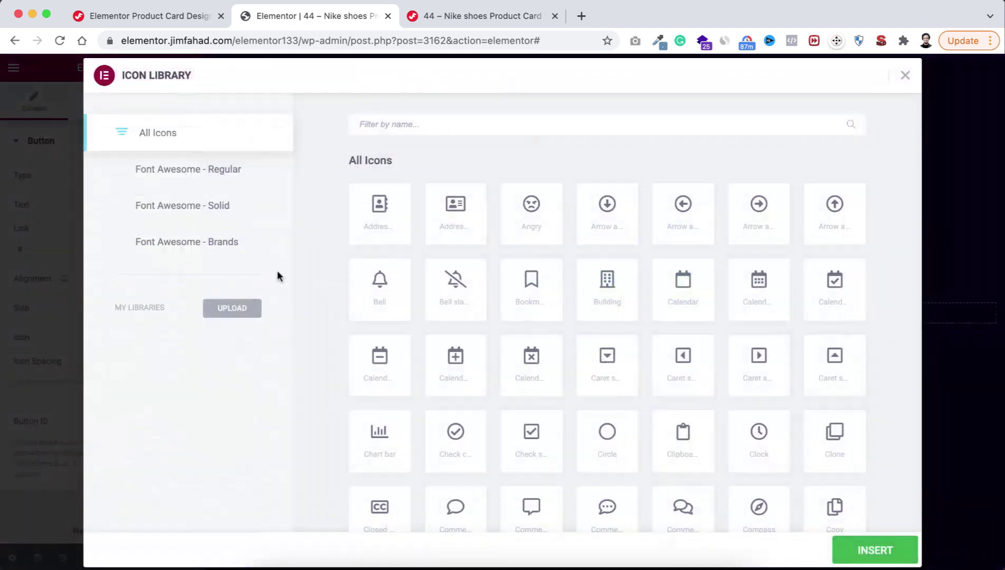
text(circ)
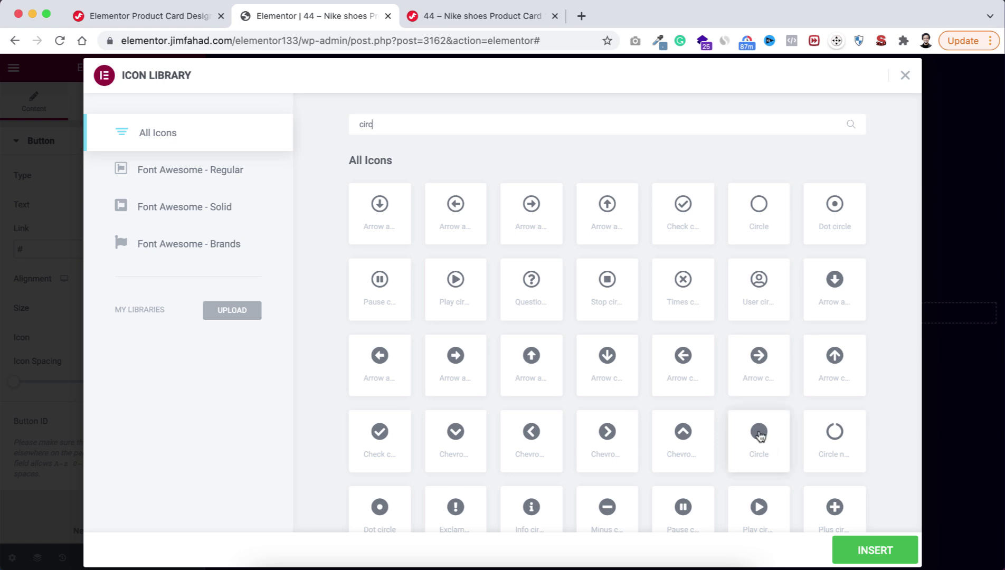
click(759, 433)
click(874, 549)
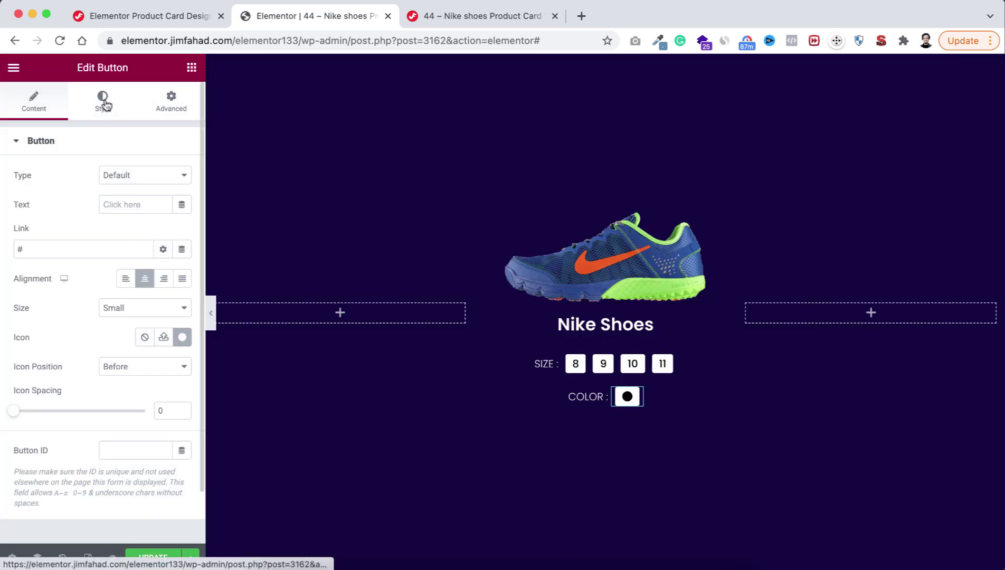
Step: Set the circle button's typography size to 24 px
click(104, 102)
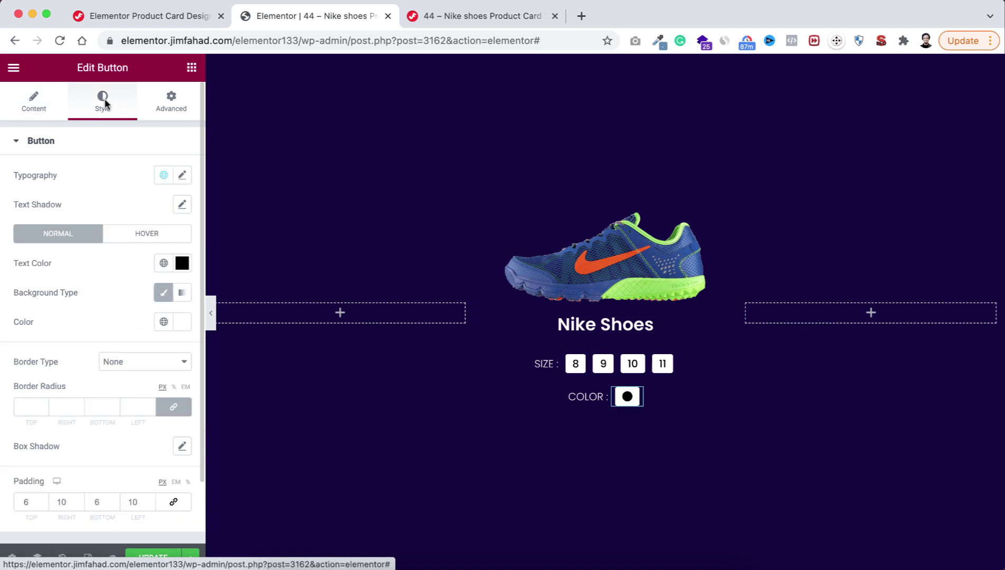
click(182, 175)
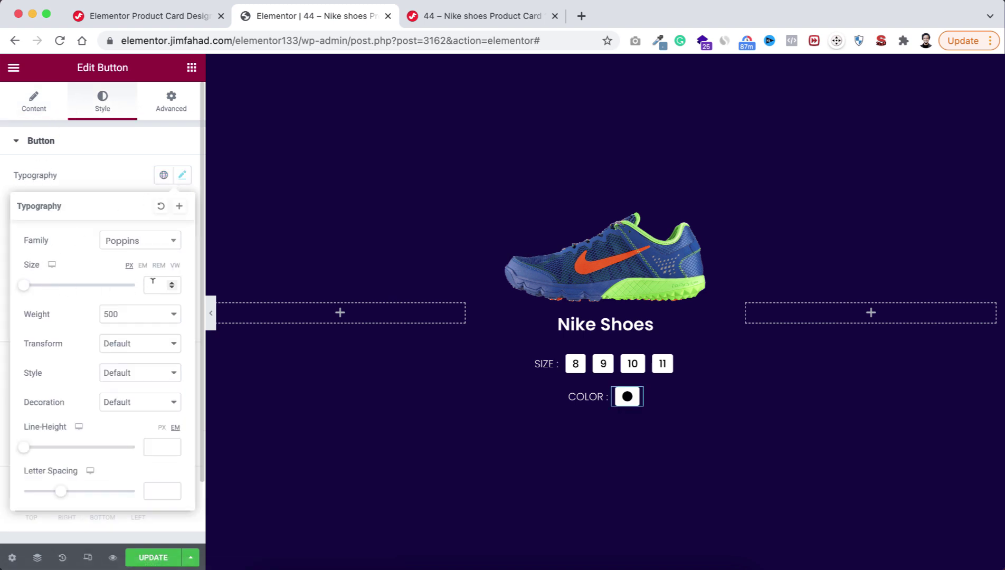
click(153, 282)
text(24)
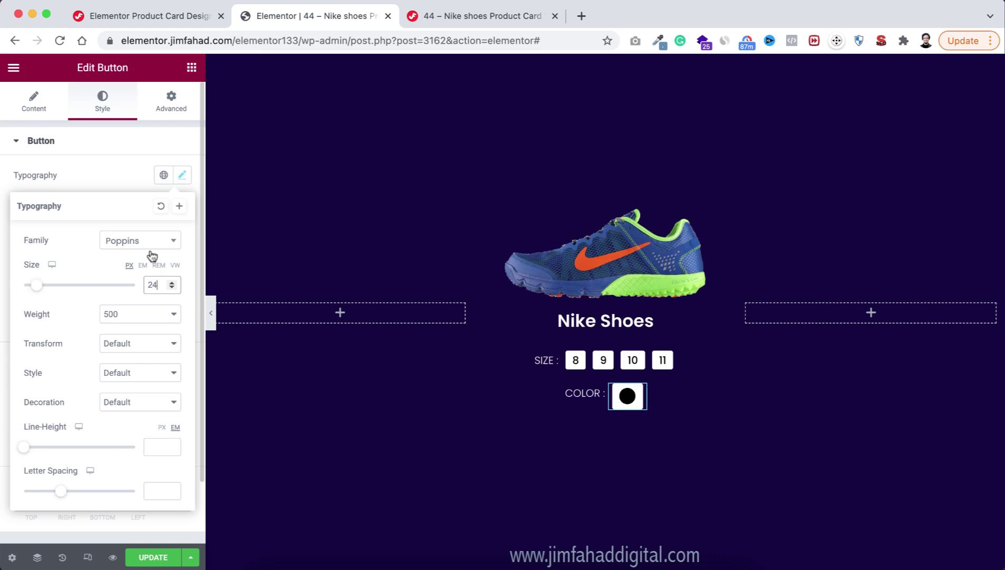
click(109, 177)
Step: Link the circle button's padding values and set them all to 0 px
scroll(127, 441, down, 2)
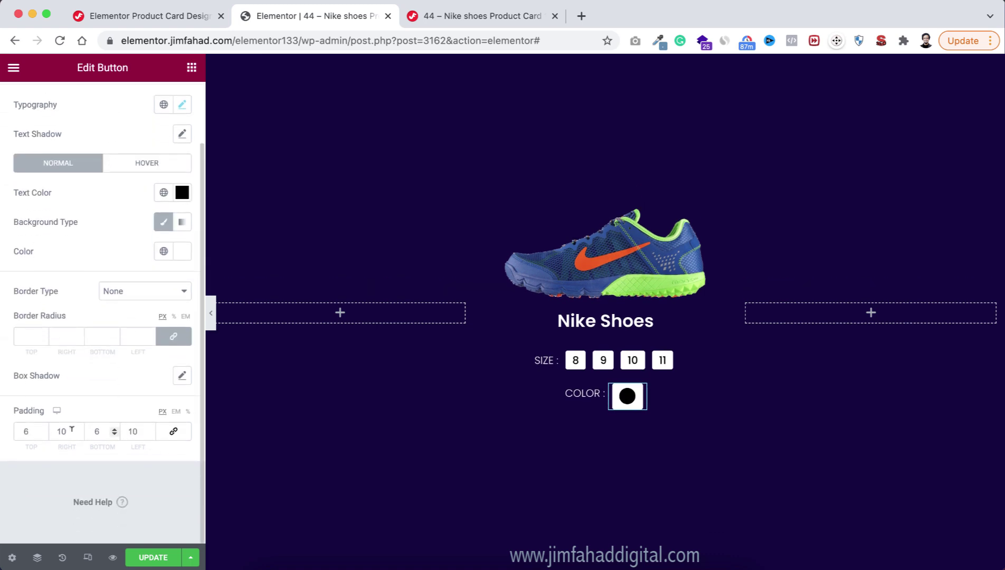
click(174, 433)
double_click(135, 432)
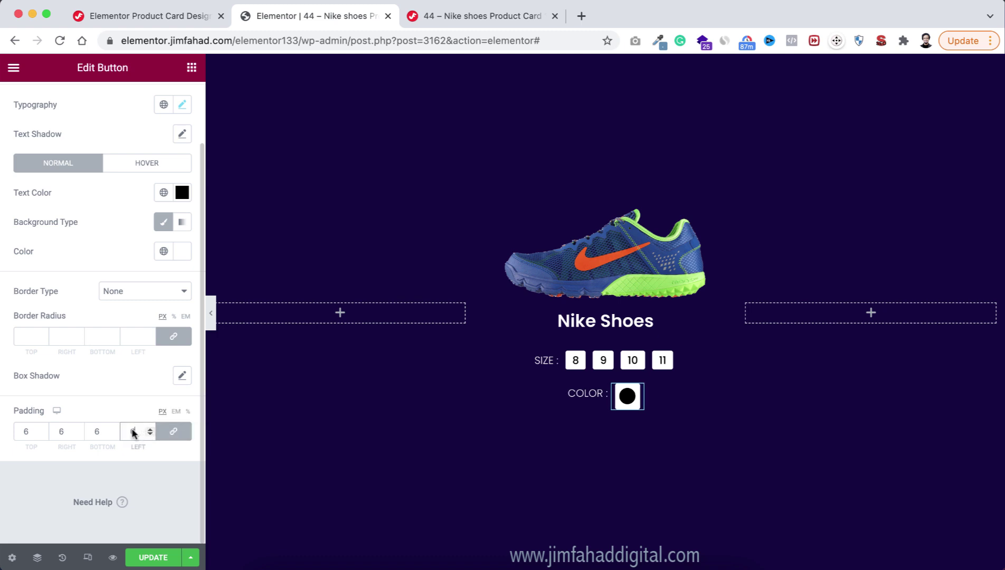
text(0)
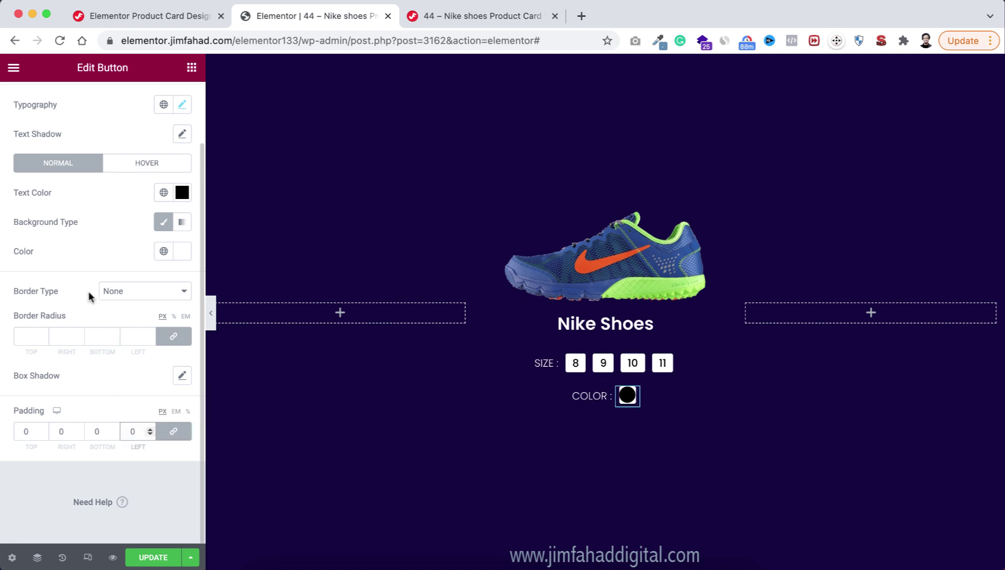
Step: Make the circle button's background color fully transparent (#FFFFFF00)
scroll(84, 269, up, 2)
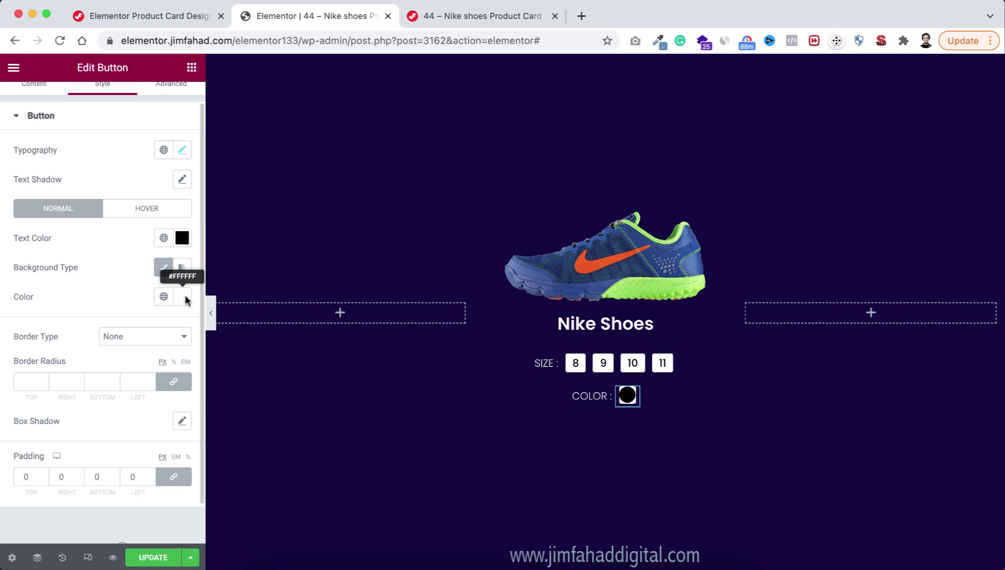
click(185, 298)
drag(182, 492, 13, 492)
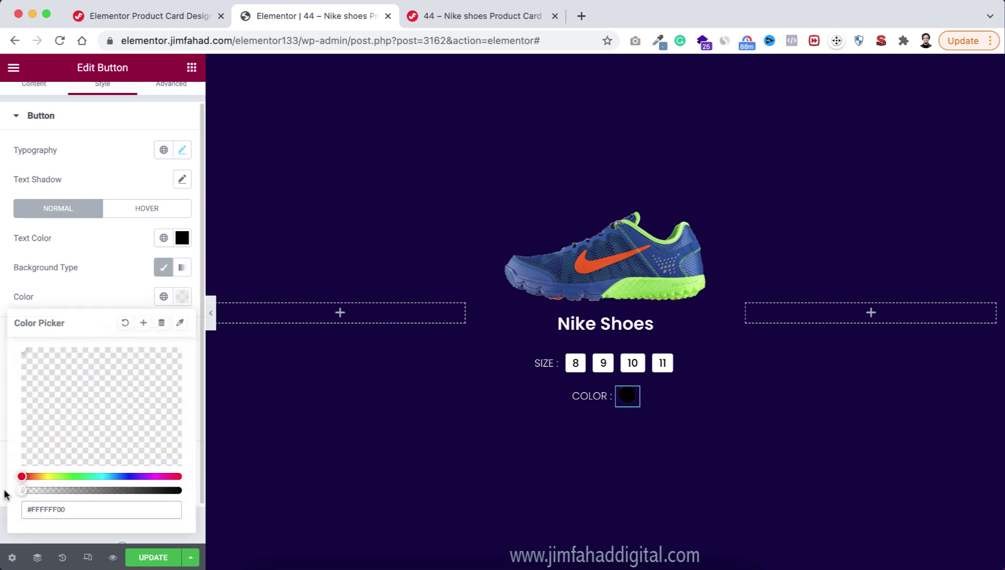
Step: Set the circle button's text color to the muted blue #5f8bb1
click(182, 238)
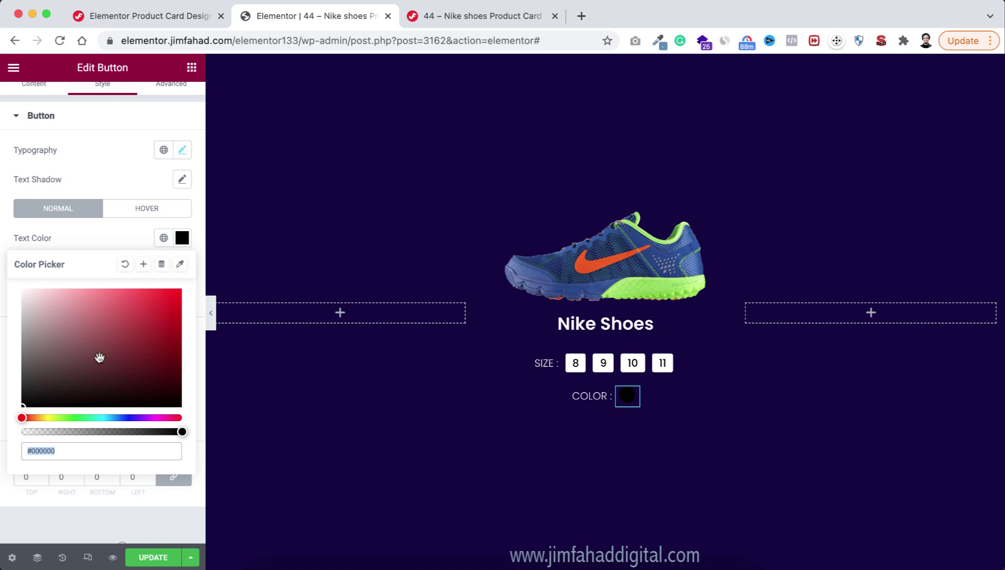
click(113, 417)
click(95, 325)
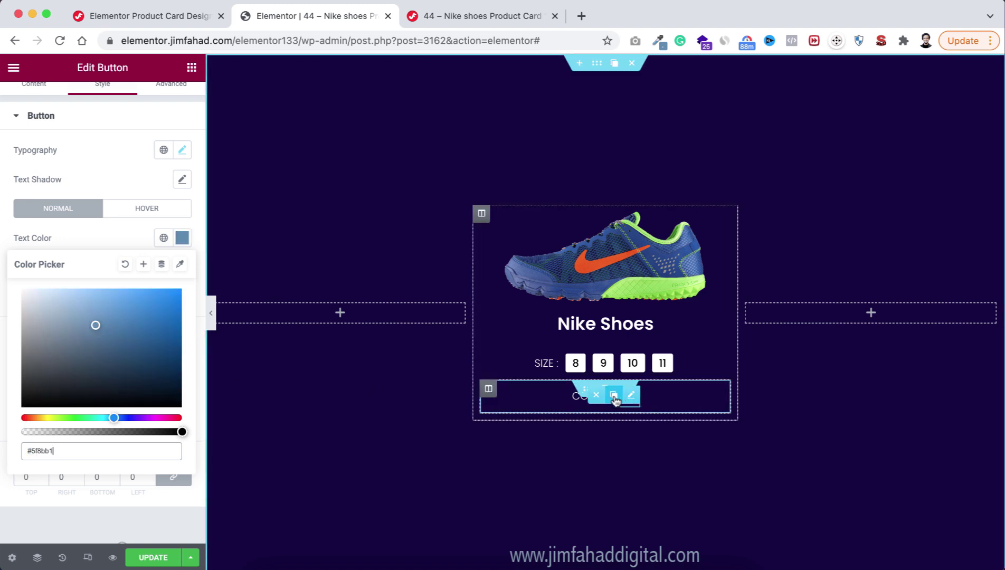
Step: Duplicate the blue circle button twice and set the middle circle's text color to #c8fd32
click(615, 400)
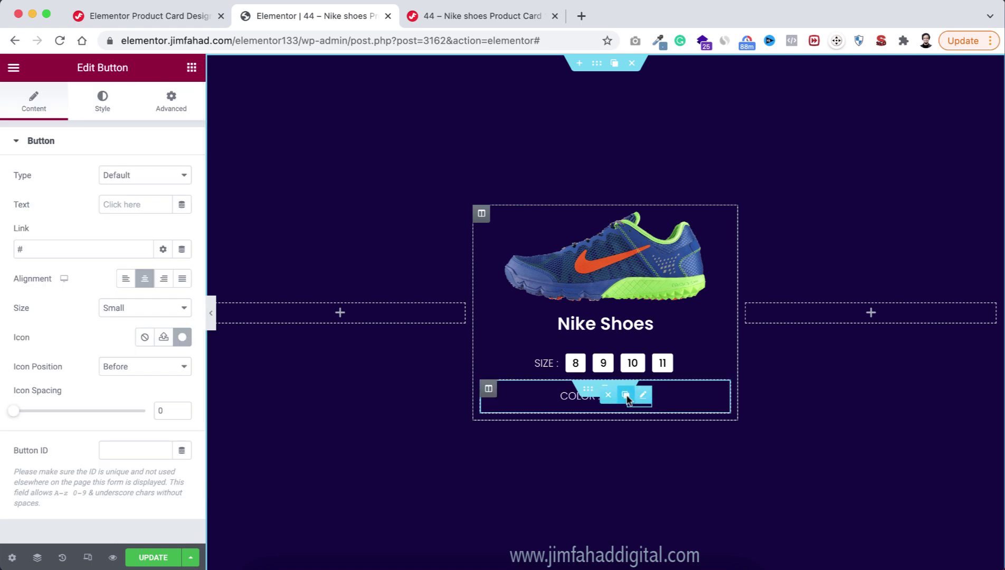
click(626, 396)
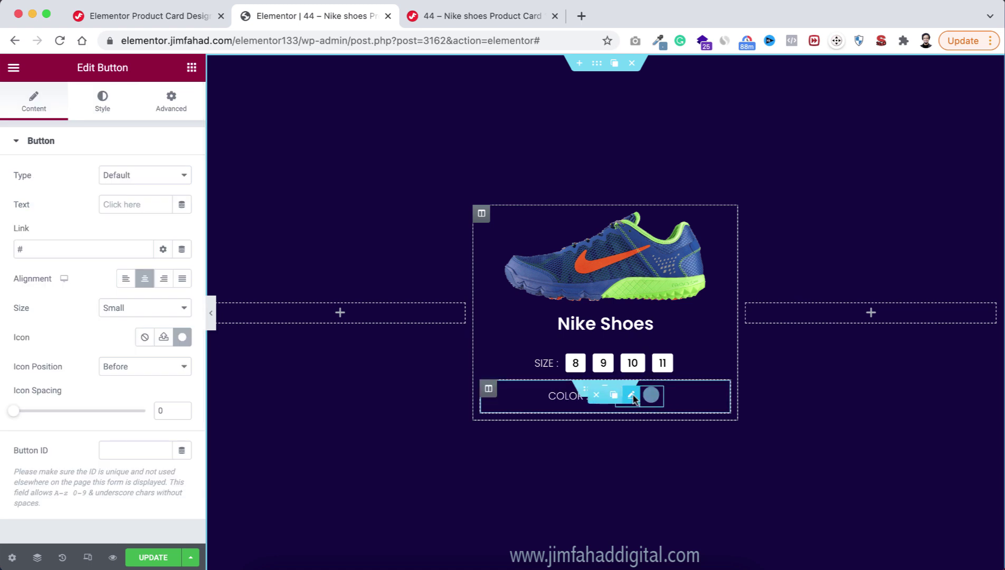
click(108, 99)
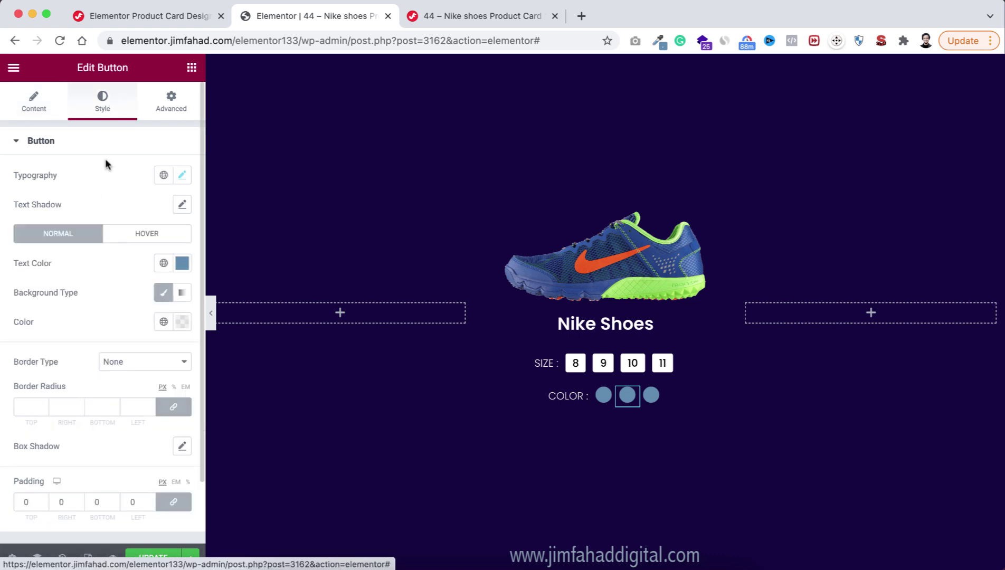
click(182, 263)
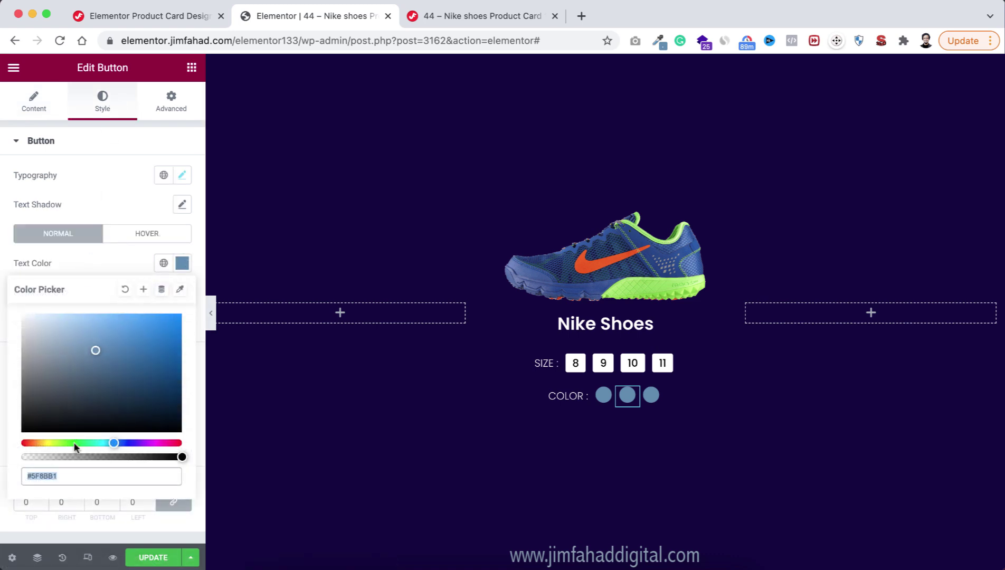
text(#c8fd32)
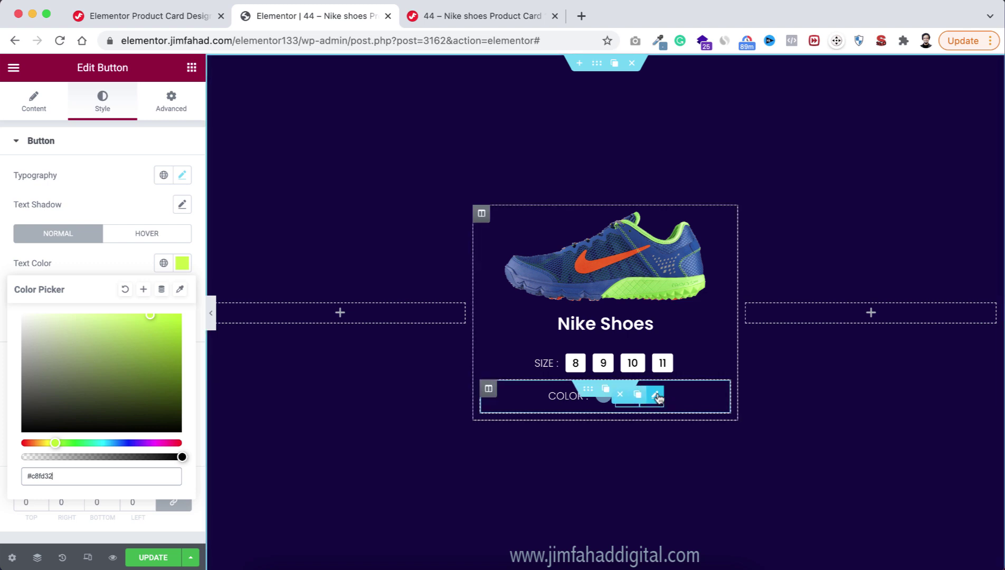
Step: Set the third circle button's text color to the pinkish red #fe2958
click(656, 395)
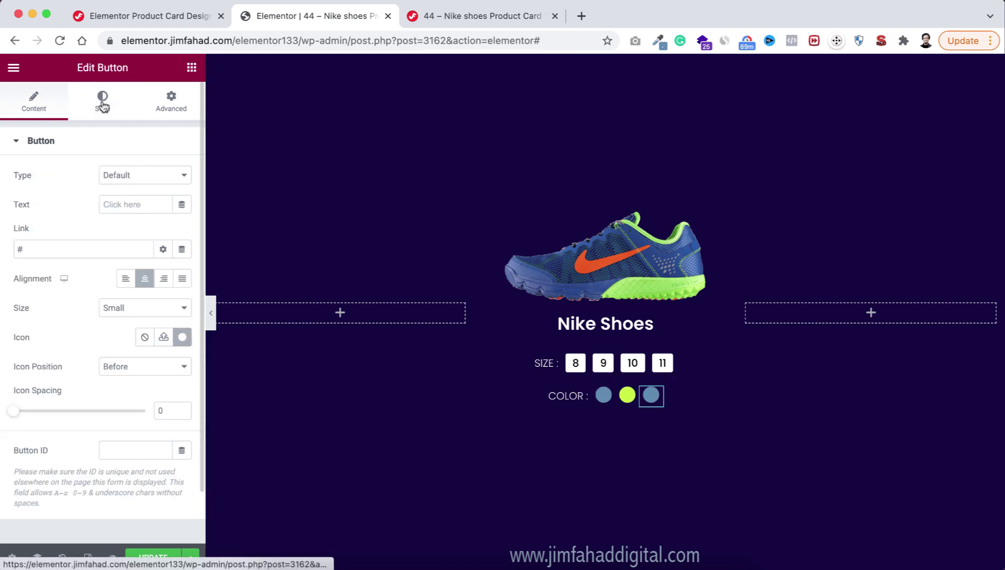
click(102, 106)
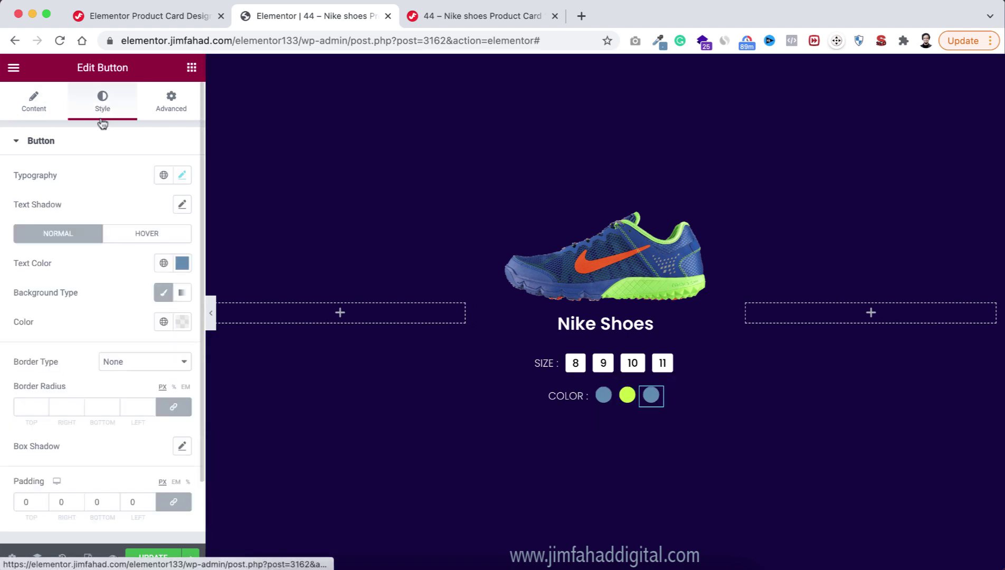
click(182, 262)
drag(161, 441, 176, 443)
click(157, 316)
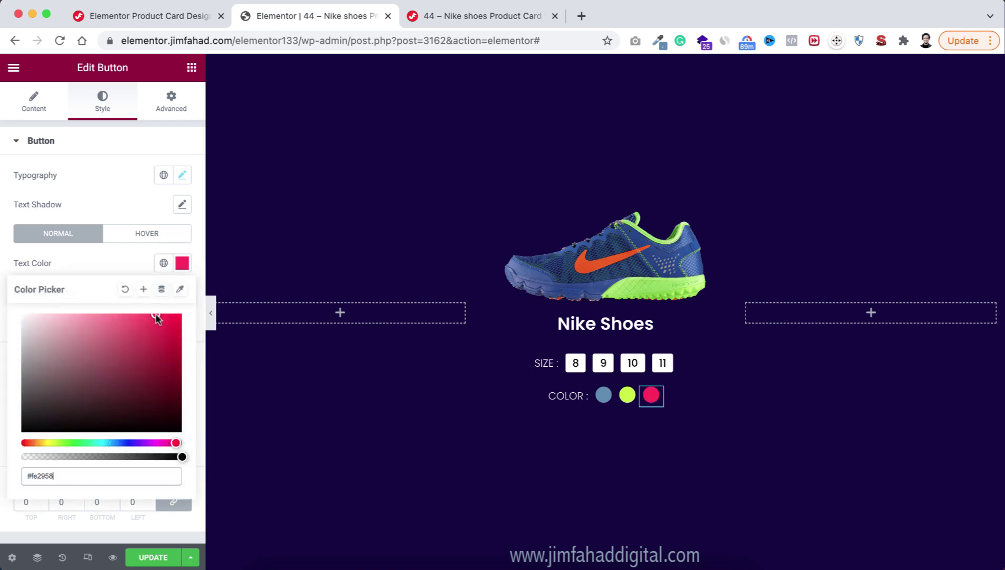
click(134, 264)
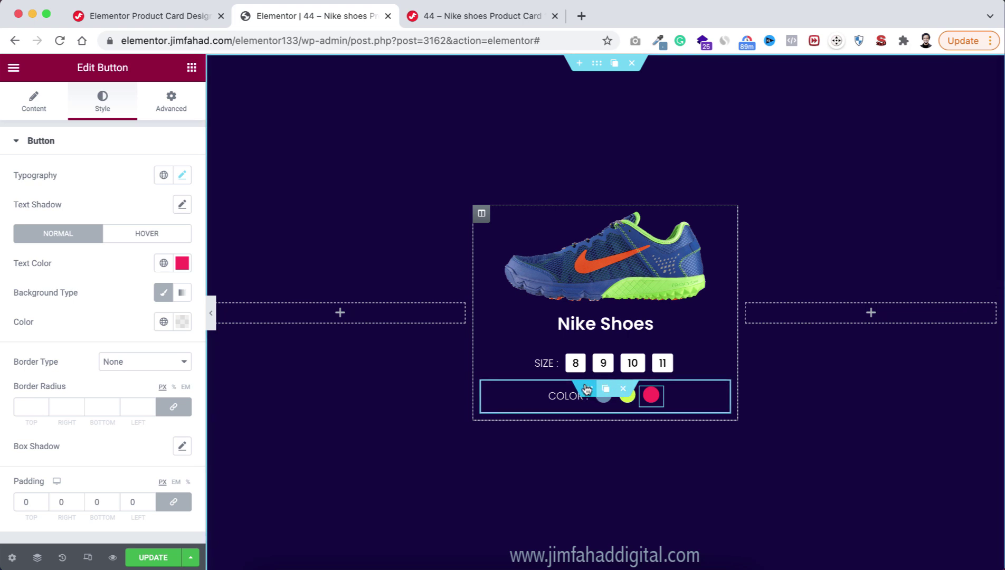
Step: Set the COLOR row inner section's margin to -5 px at the top and 10 px at the bottom, with the values unlinked
click(587, 391)
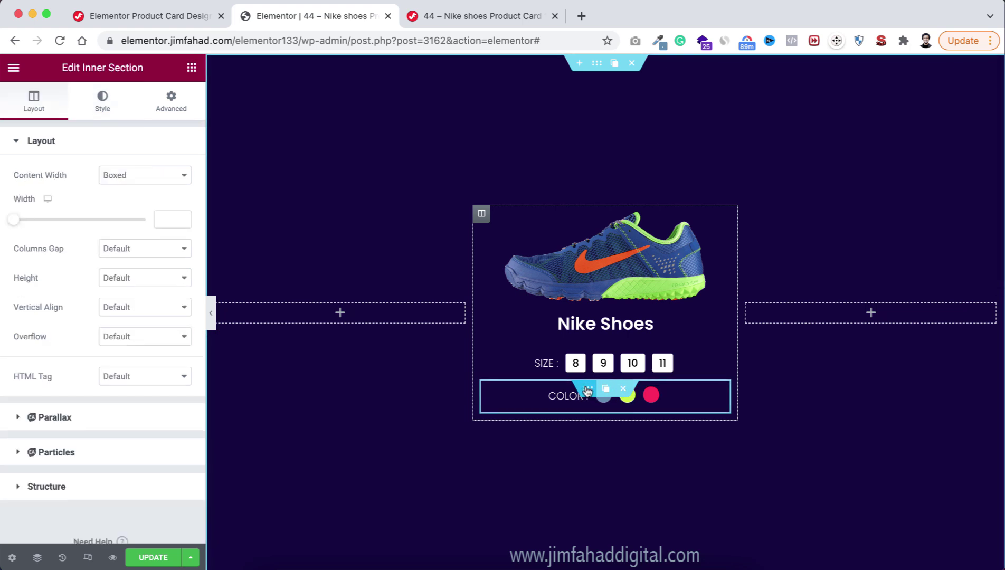
click(171, 106)
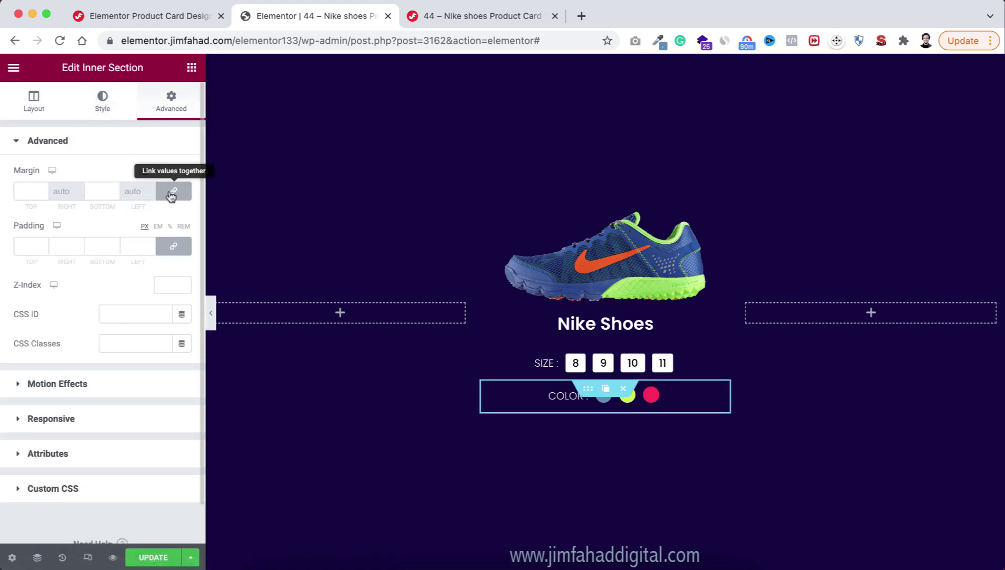
click(42, 194)
click(43, 193)
click(43, 193)
click(42, 194)
click(42, 193)
click(96, 195)
text(10)
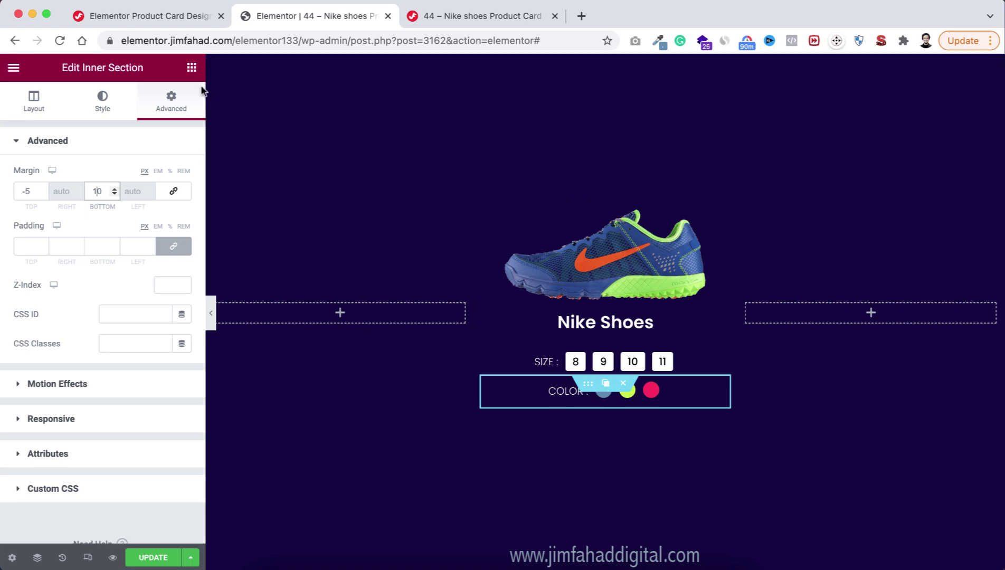
Step: Add a Button widget below the COLOR row with the text BUY NOW
click(192, 68)
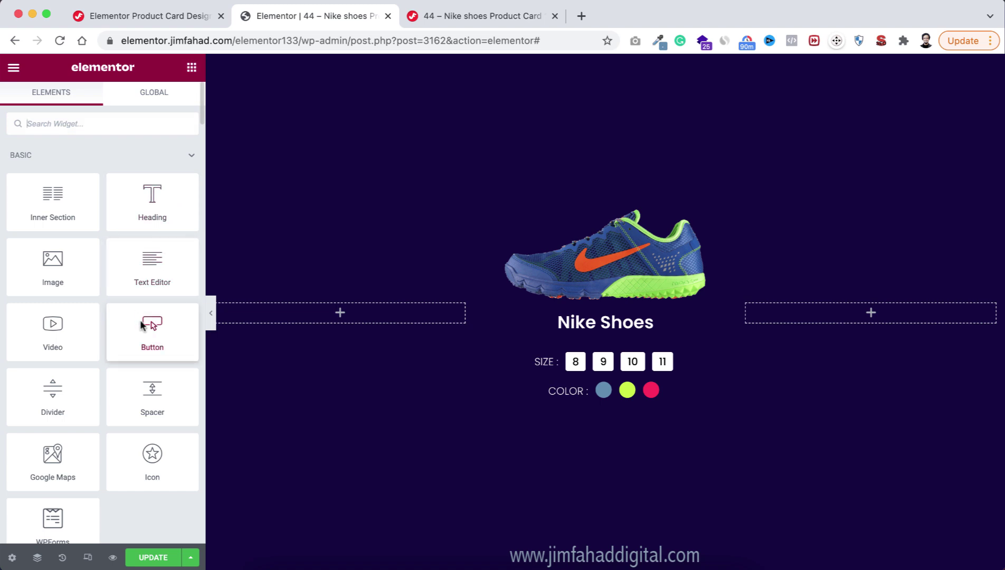
drag(142, 324, 607, 412)
click(139, 204)
key(super+a)
text(BUY NO)
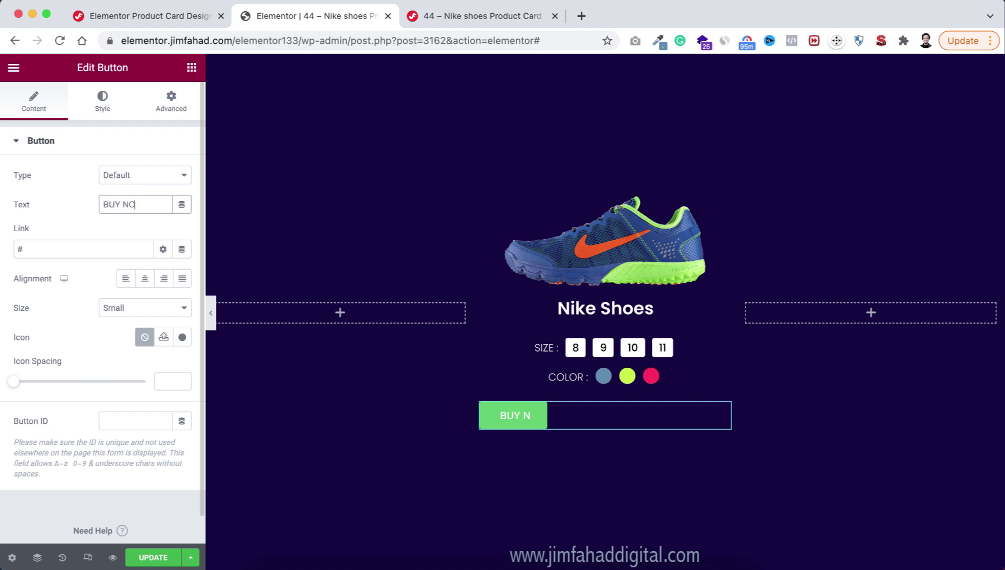
text(W)
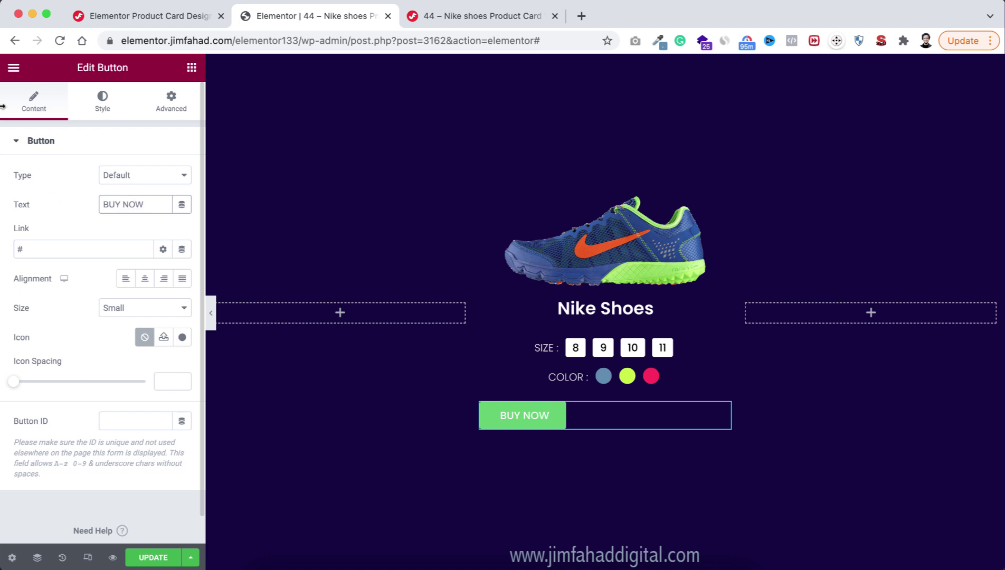
Step: Set the BUY NOW button's text color to #000000 and its background color to #FFFFFF
click(103, 102)
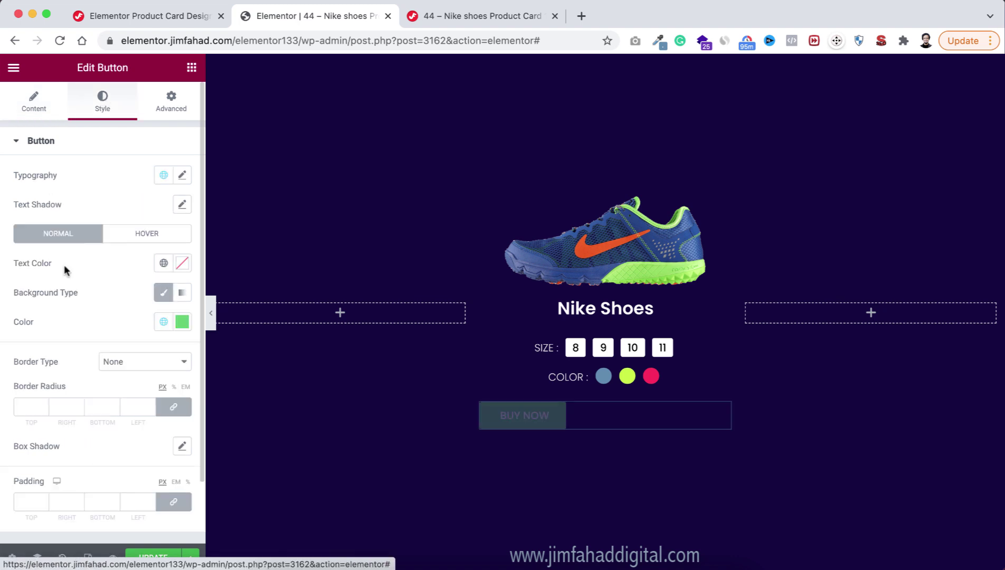
click(180, 268)
click(83, 364)
drag(83, 364, 148, 432)
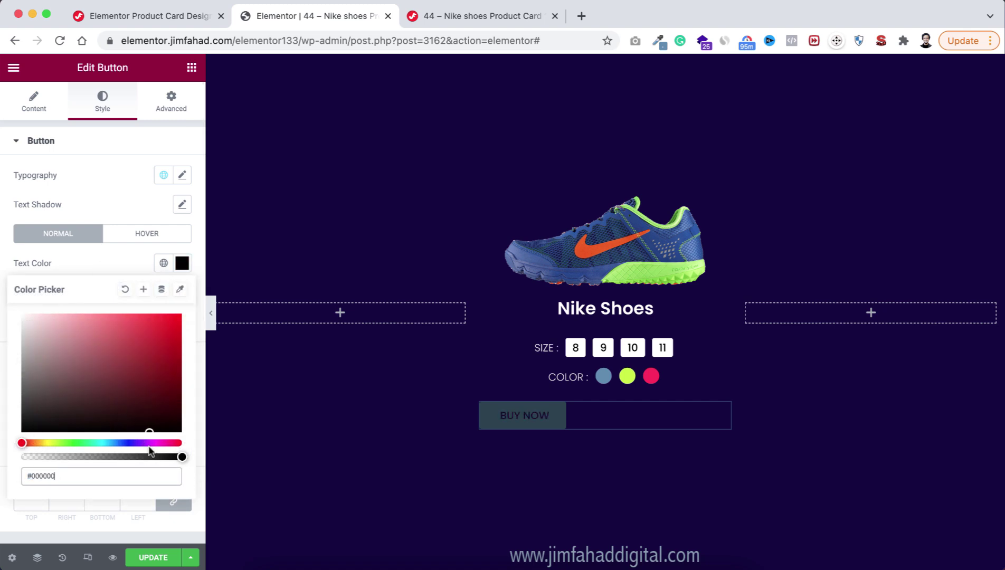
click(109, 266)
click(182, 322)
drag(85, 400, 0, 357)
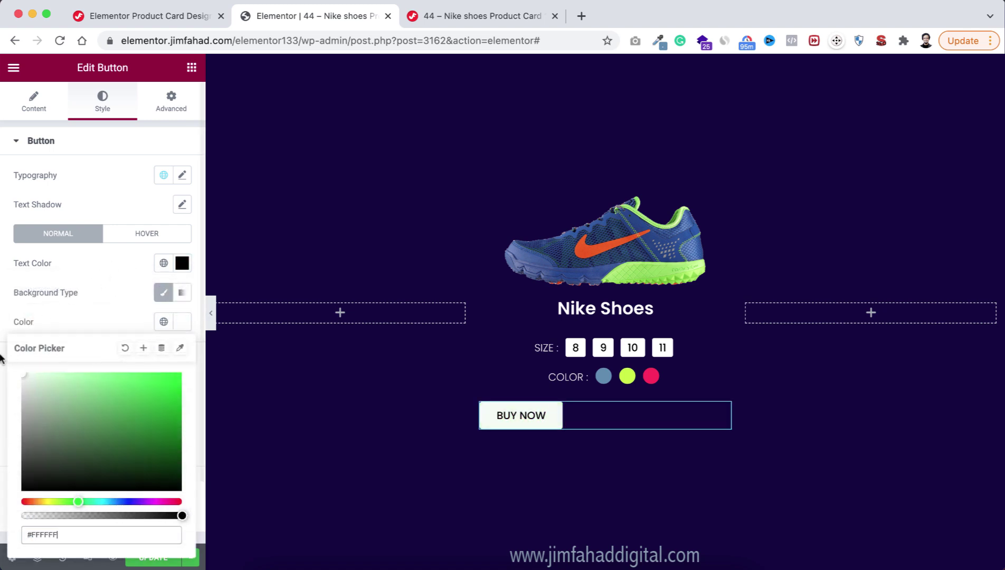
click(125, 315)
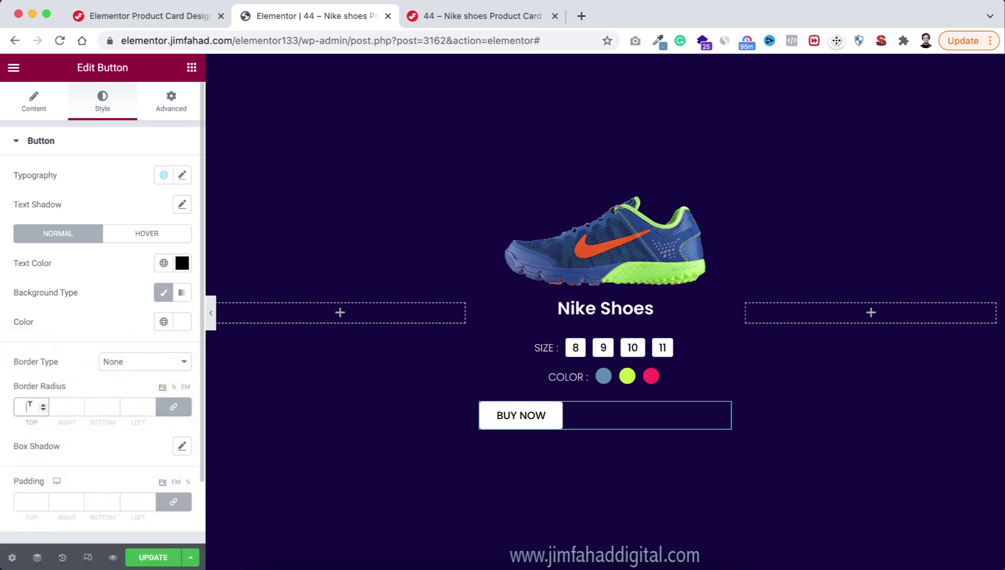
Step: Round the BUY NOW button with a 20 px border radius on all corners and align it to the center
text(20)
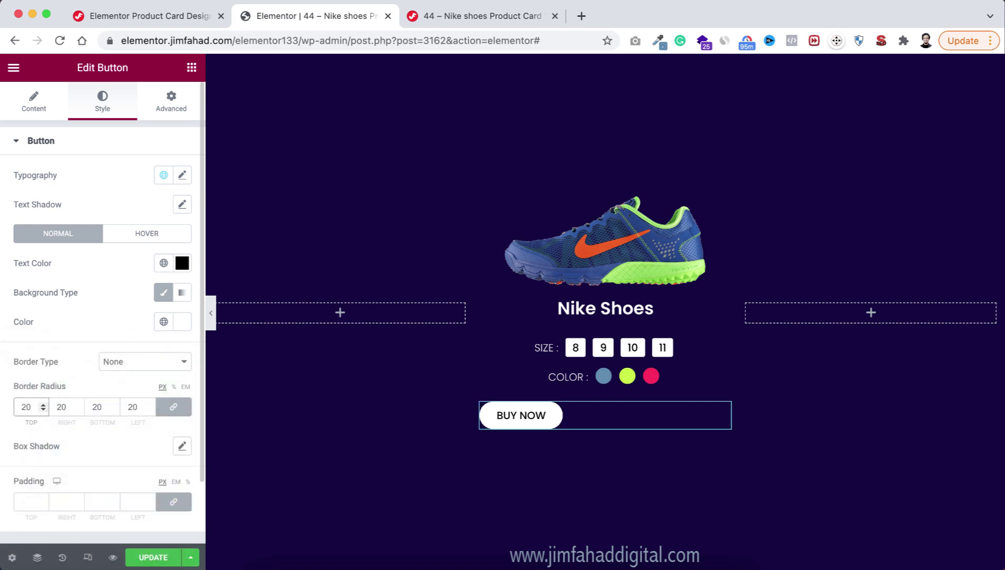
click(35, 102)
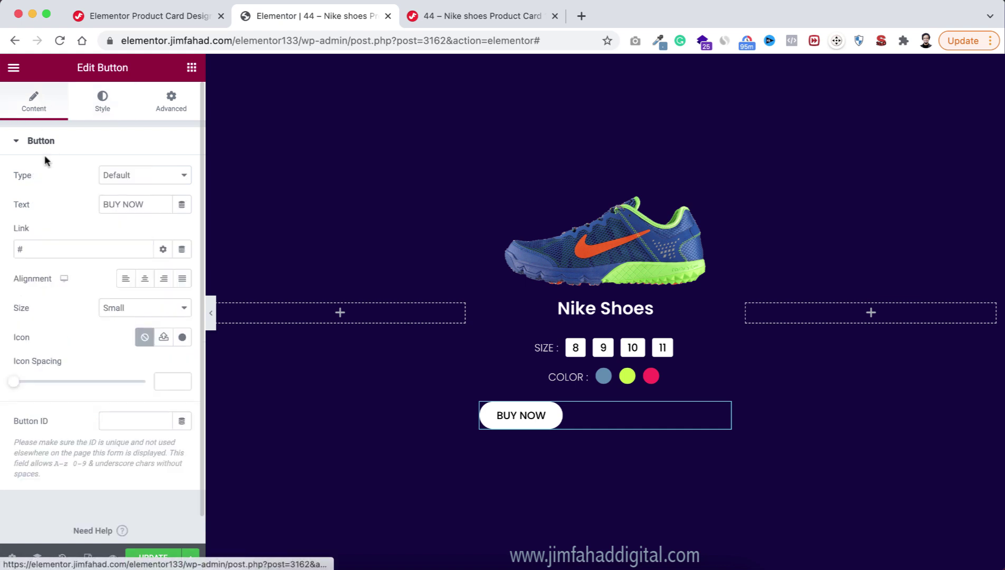
click(145, 280)
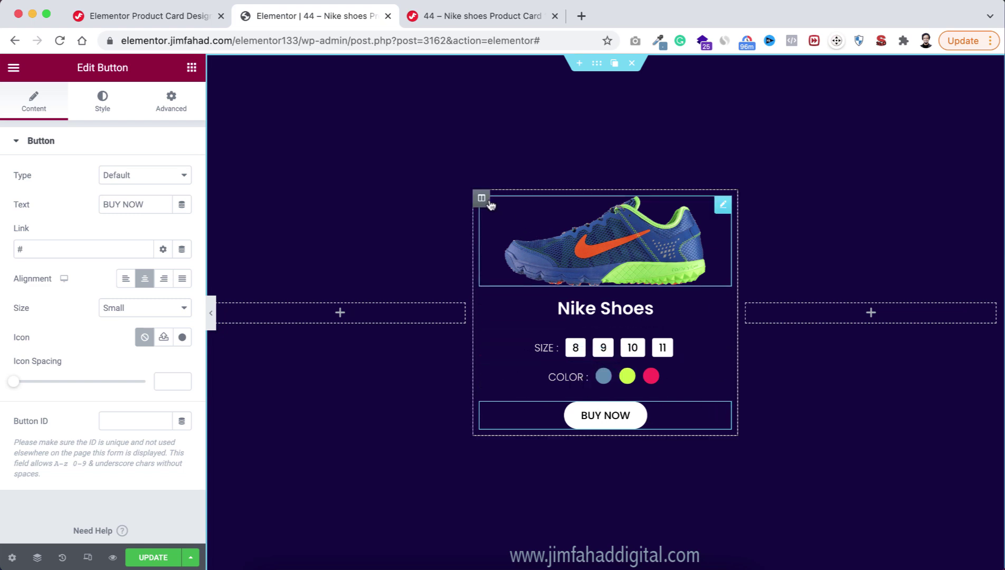
Step: Set the vertical alignment of the product card column to Middle
mouse_move(485, 199)
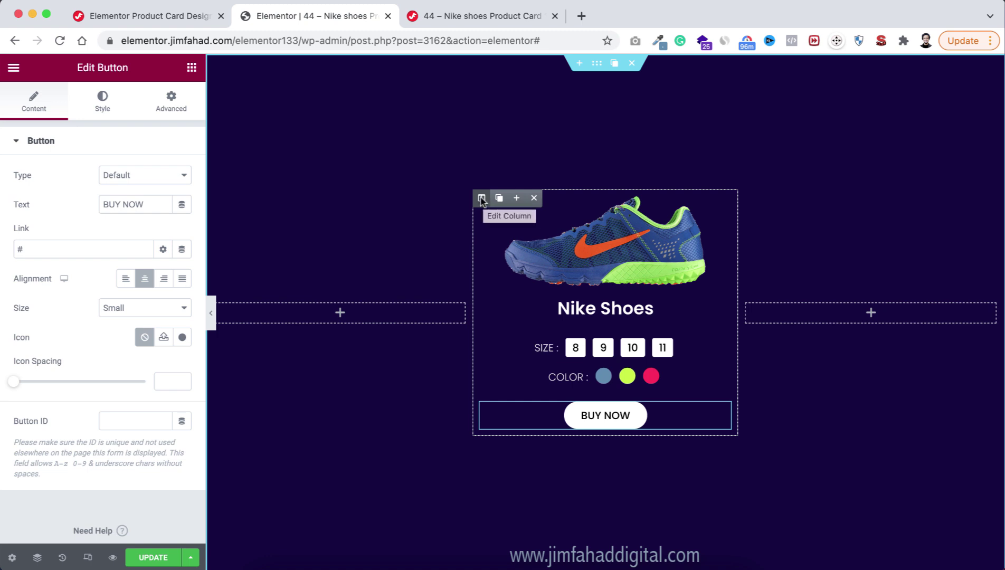
click(482, 199)
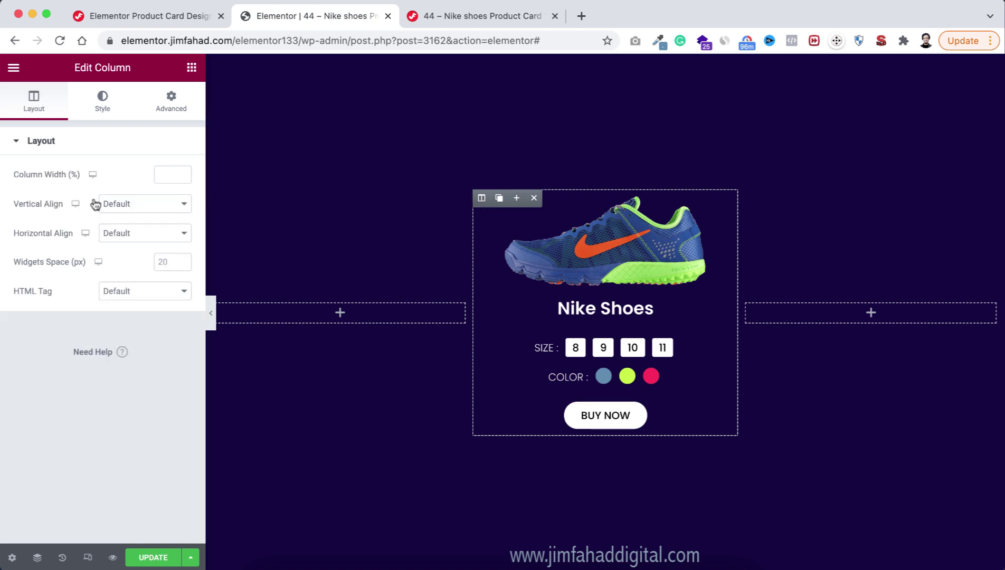
click(130, 206)
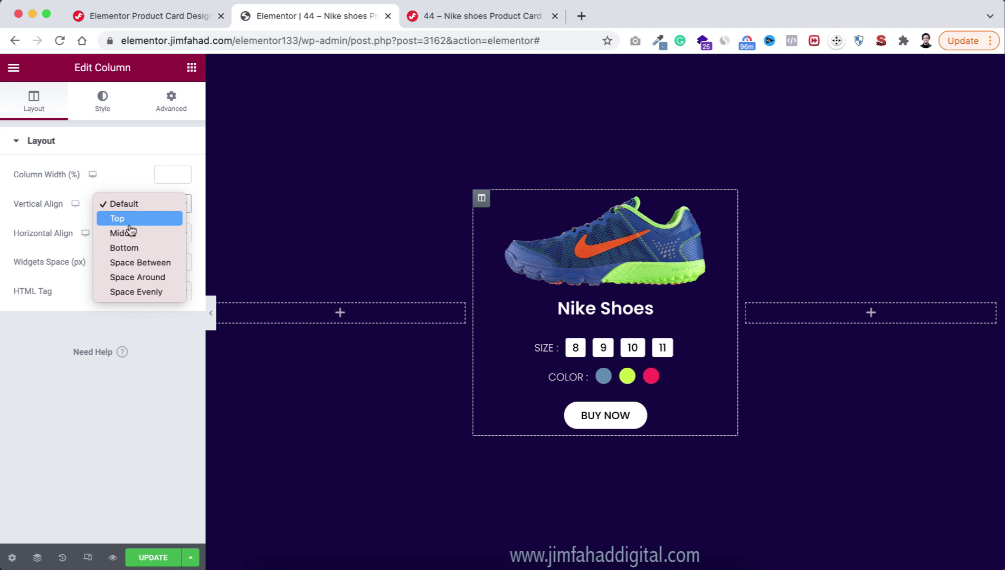
click(130, 232)
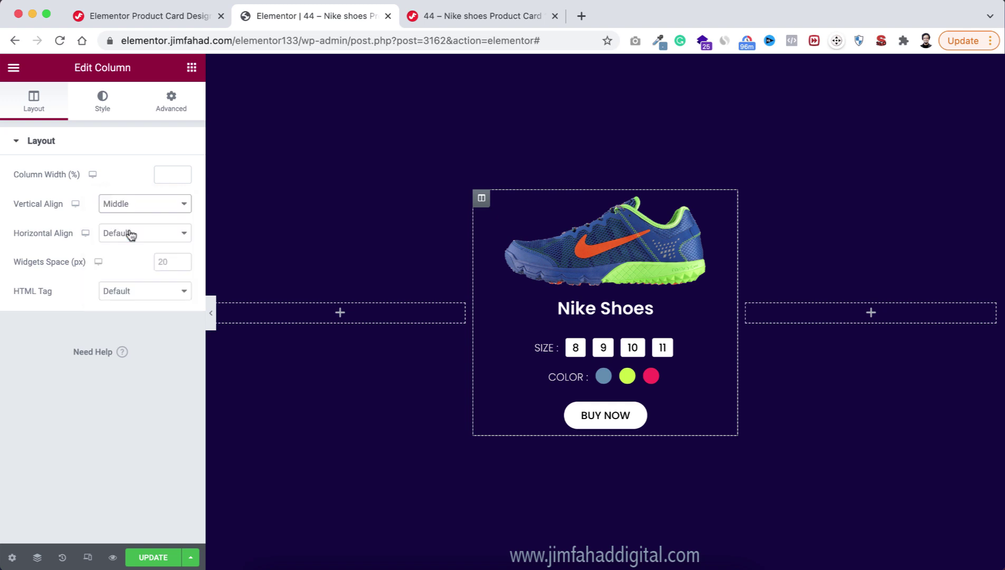
Step: Give the card column a radial gradient background with the first color set to translucent white #FFFFFF21
click(103, 100)
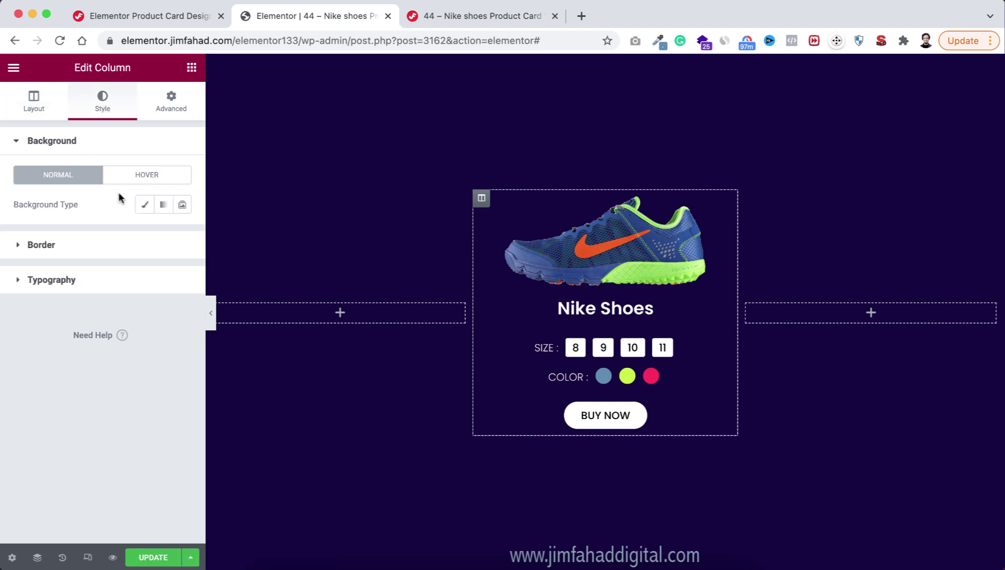
click(165, 205)
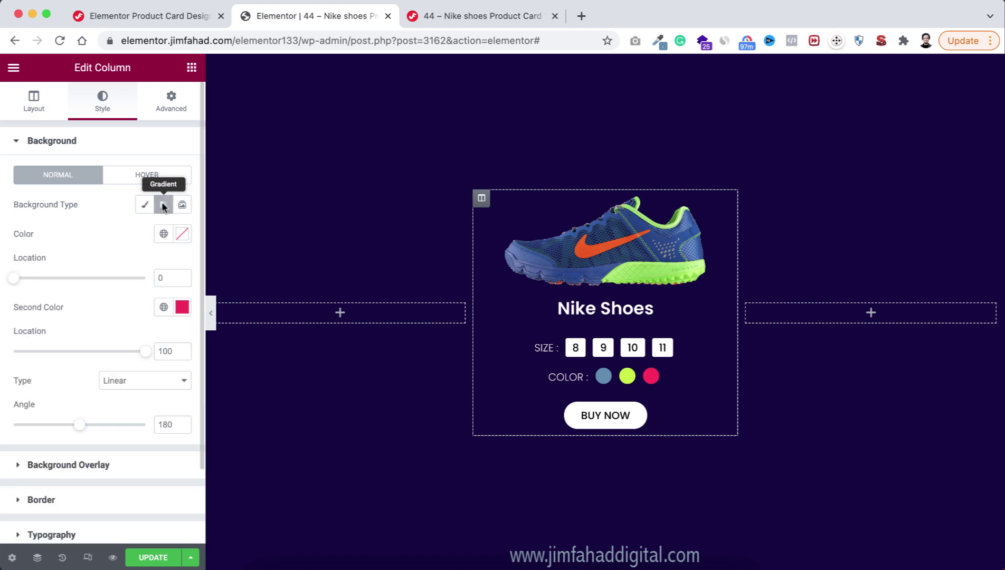
click(123, 382)
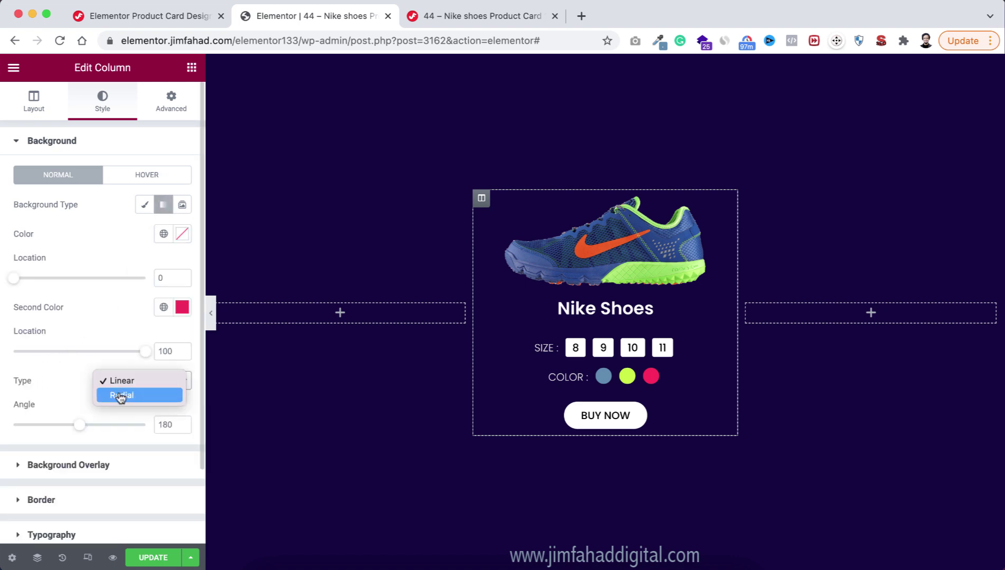
click(127, 395)
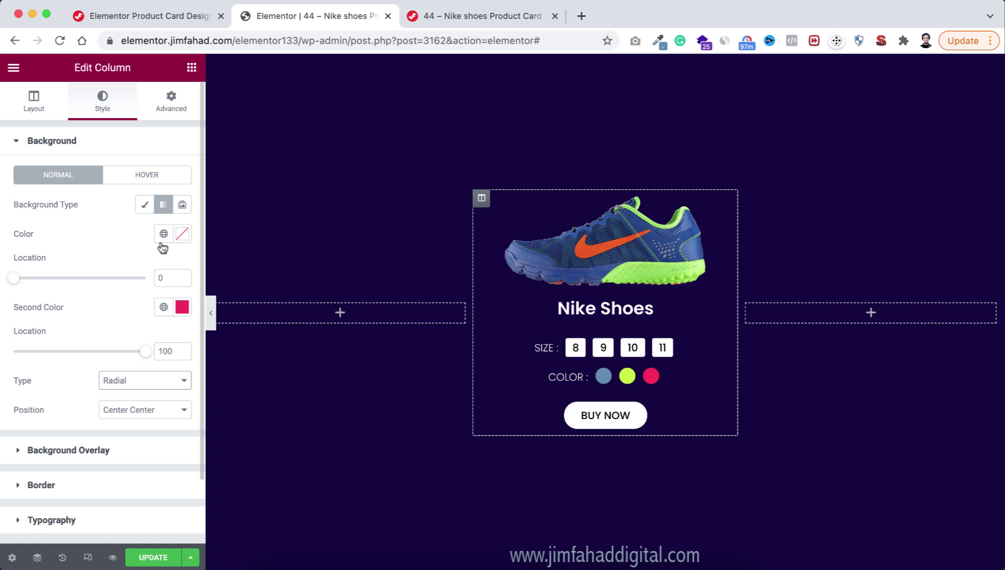
click(182, 233)
drag(40, 294, 3, 278)
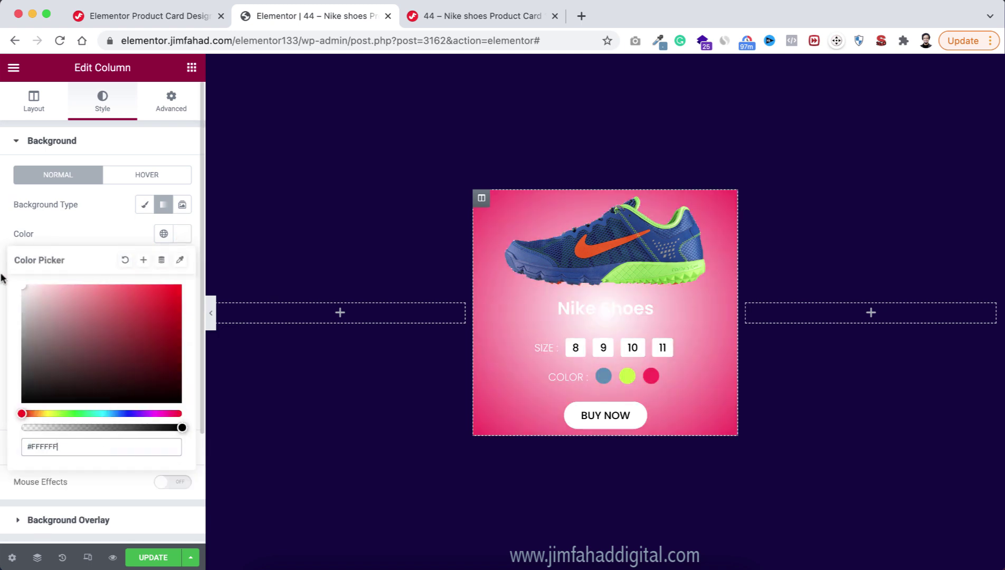
drag(182, 428, 43, 429)
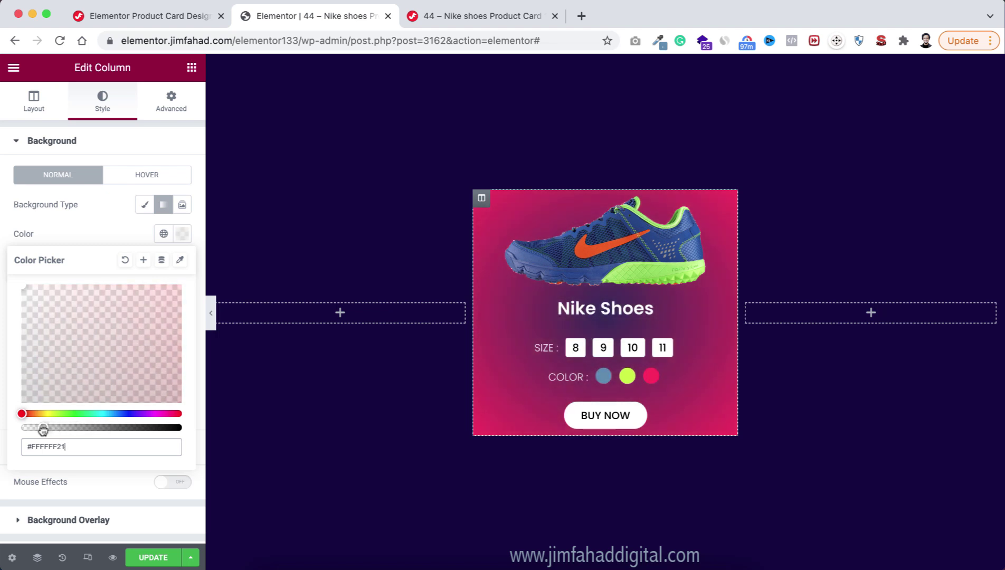
click(99, 226)
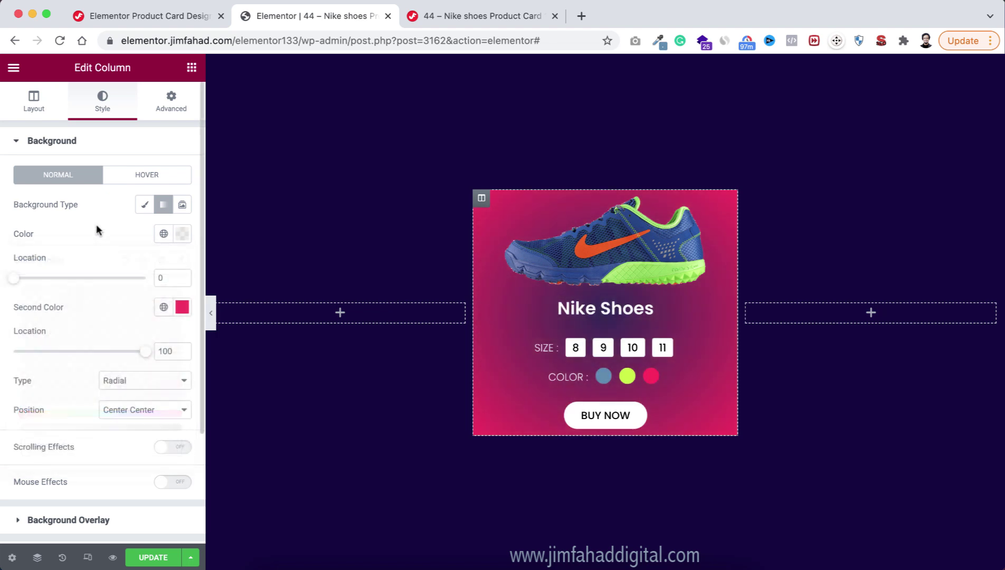
Step: Set the gradient's first color location to 97 and its second color location to 77
click(166, 274)
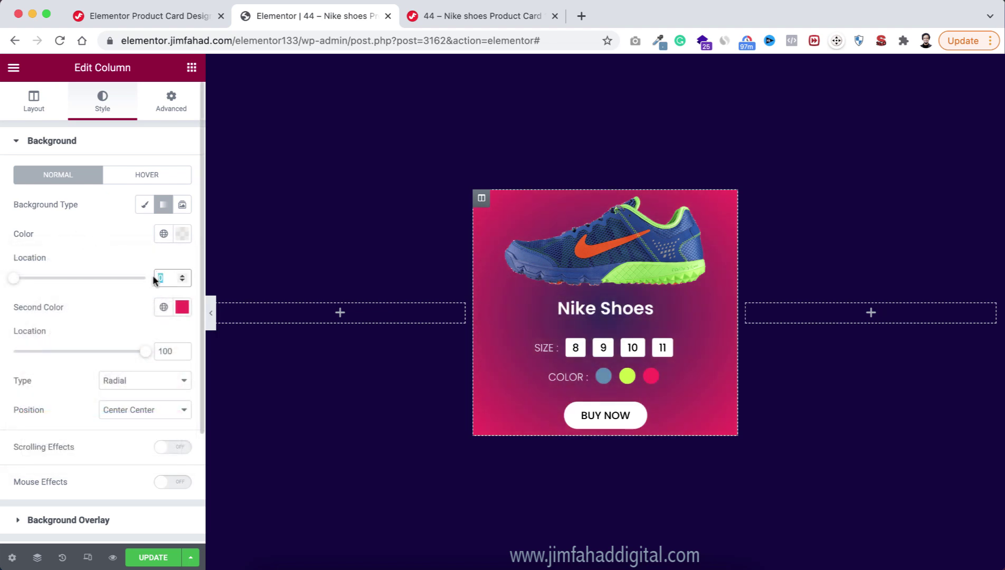
text(97)
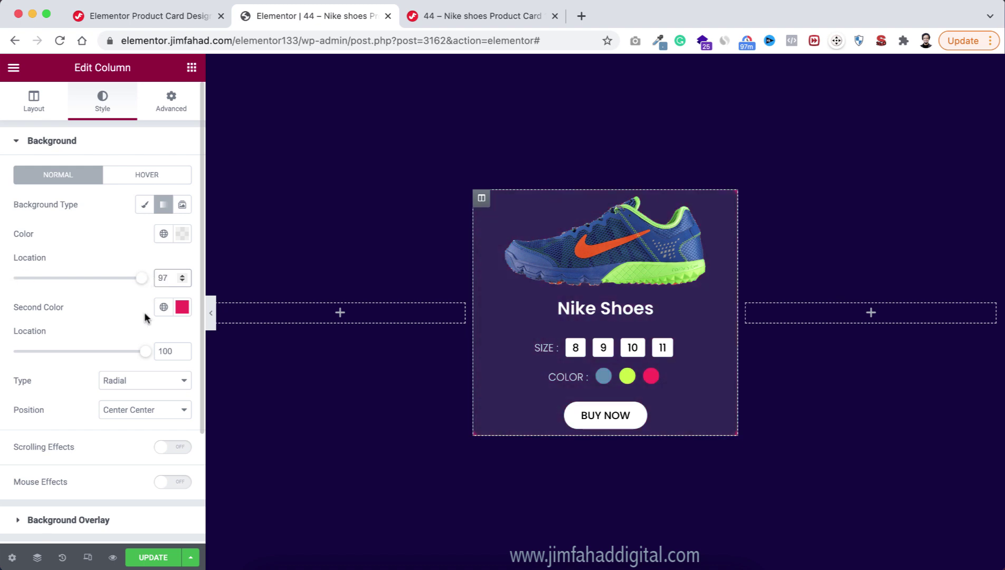
drag(172, 351, 115, 352)
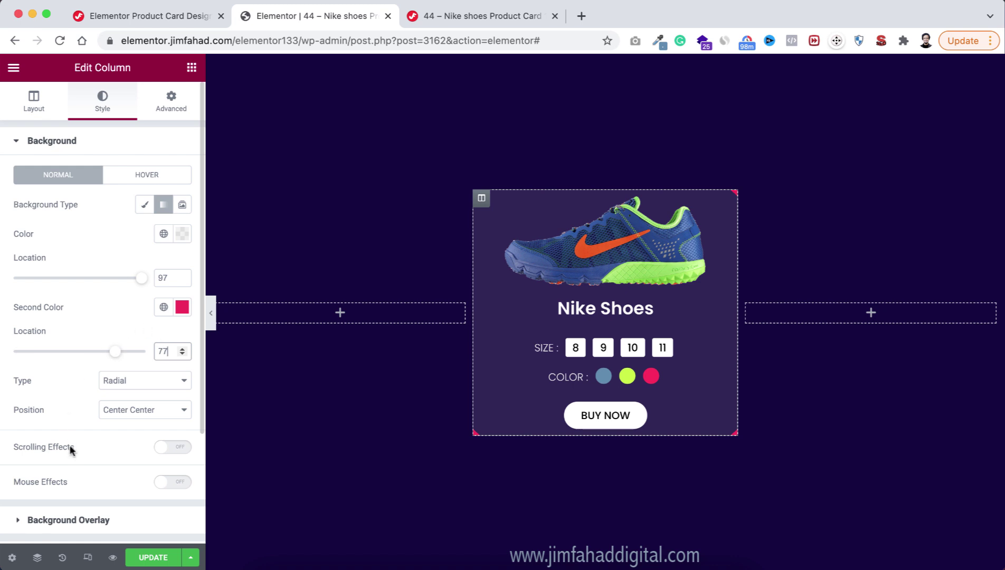
Step: Set the card column's border radius to 10 px on all corners
scroll(74, 457, down, 1)
scroll(73, 456, down, 2)
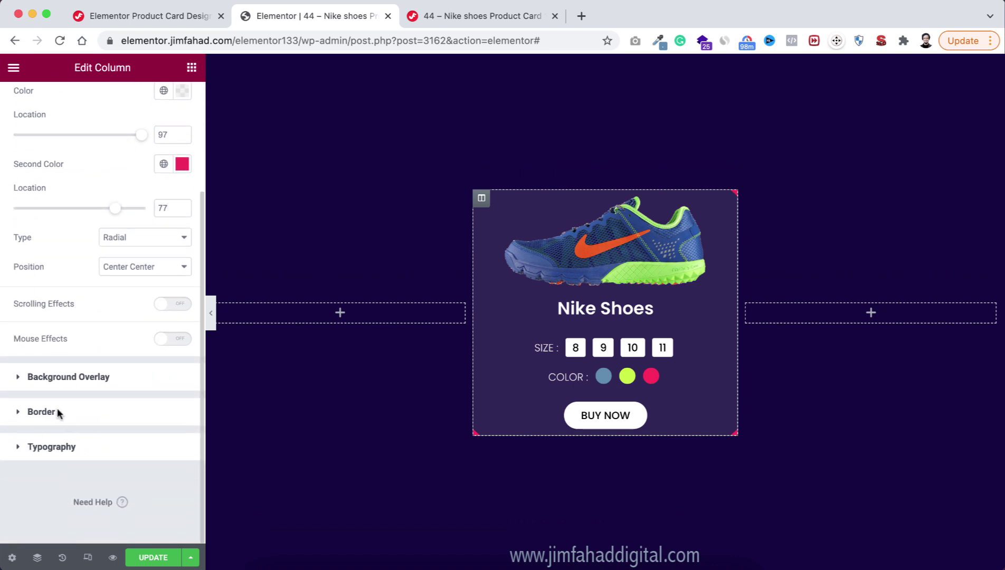
click(58, 409)
click(33, 320)
text(10)
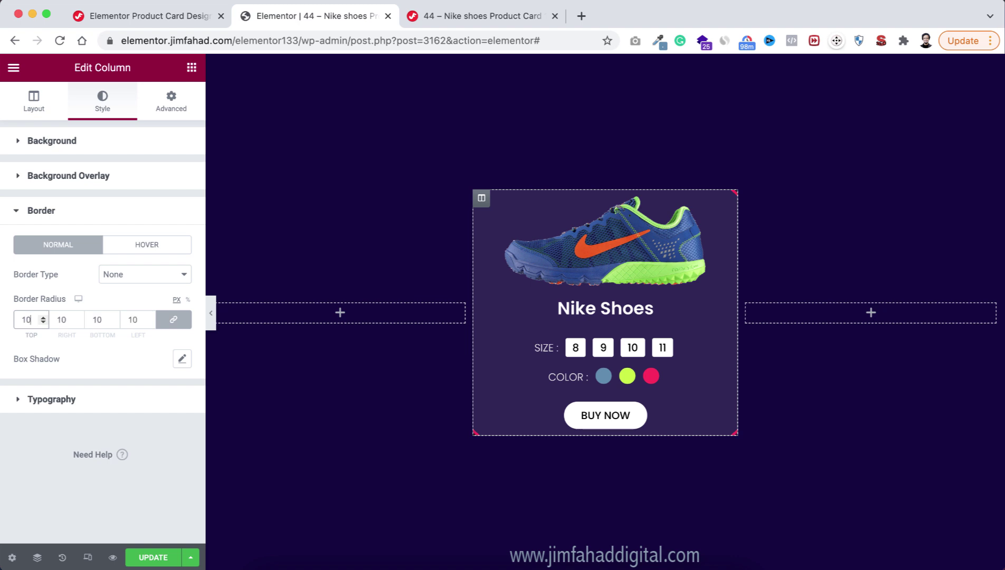
Step: Unlink the card column's margins and set the right and left margins to 40 px
click(170, 103)
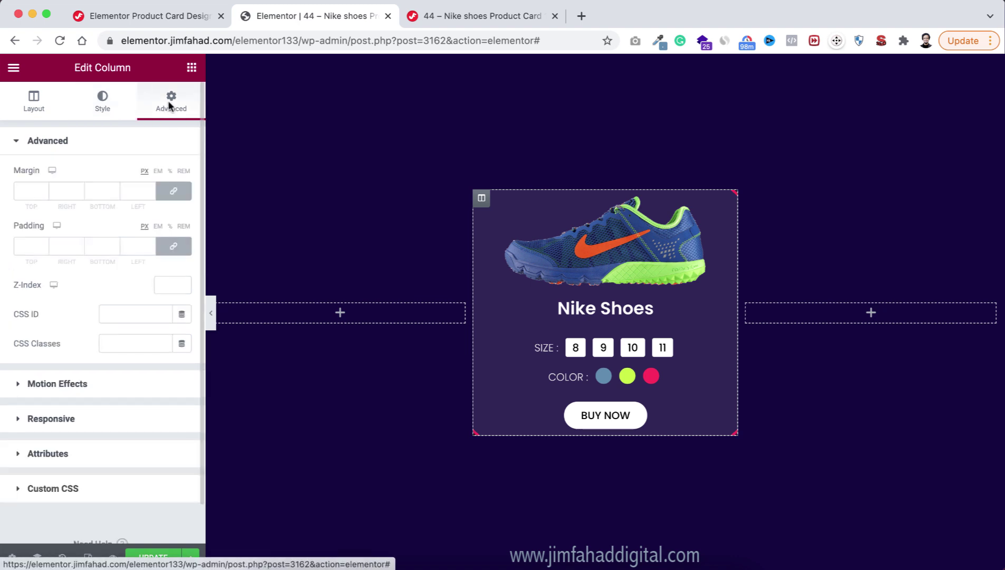
click(172, 191)
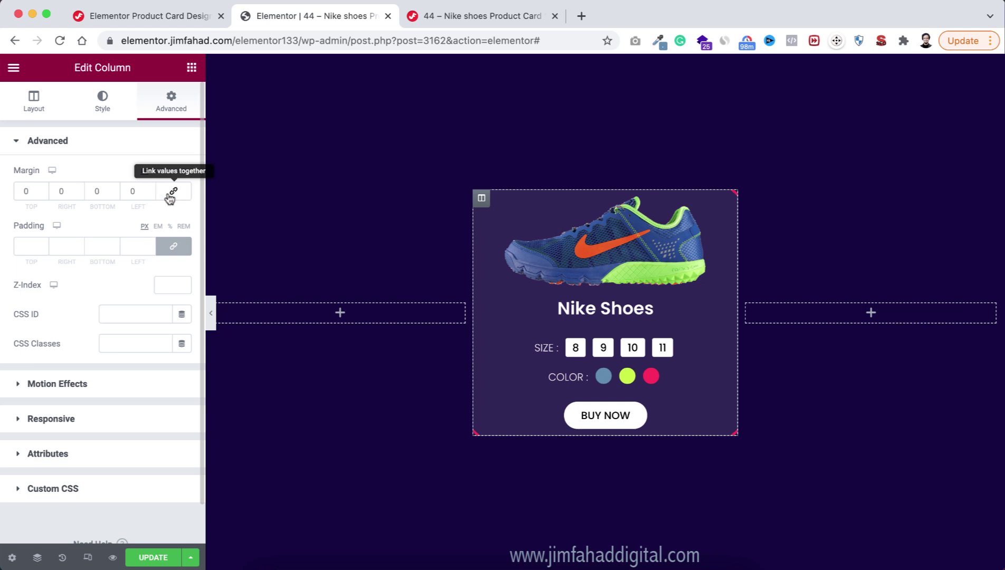
click(59, 188)
text(40)
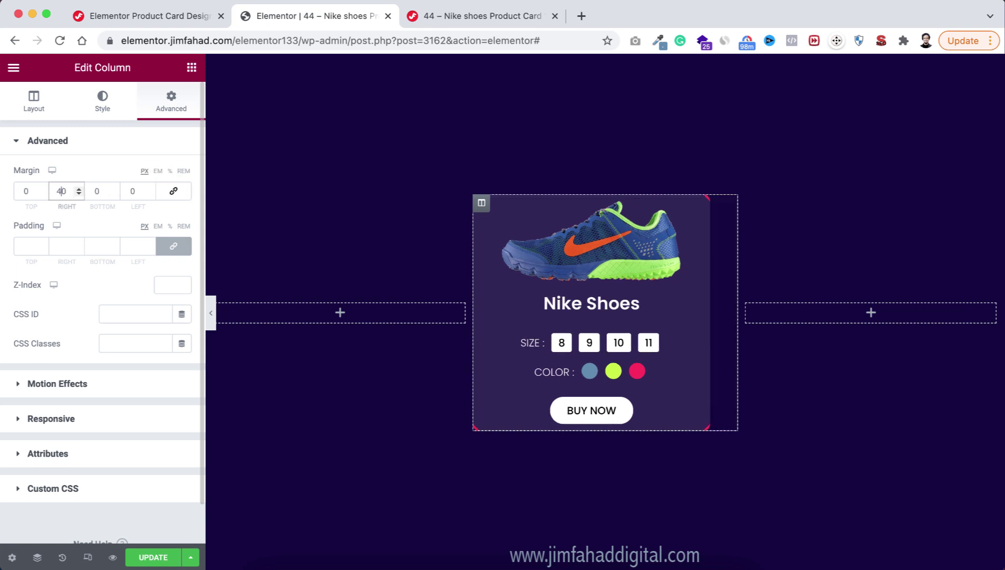
click(130, 190)
text(4)
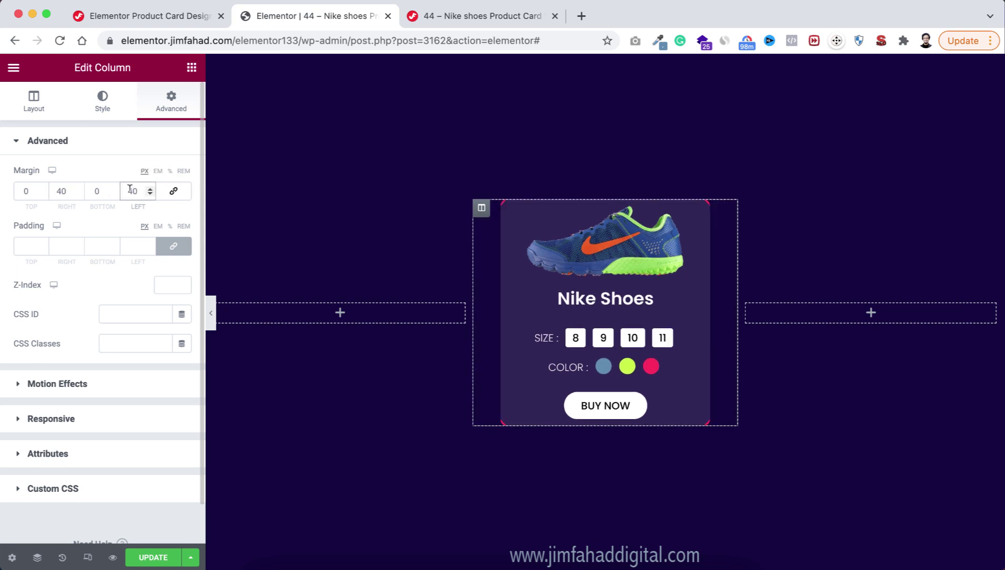
Step: Unlink the card column's padding and set the right and left padding to 20 px
click(177, 246)
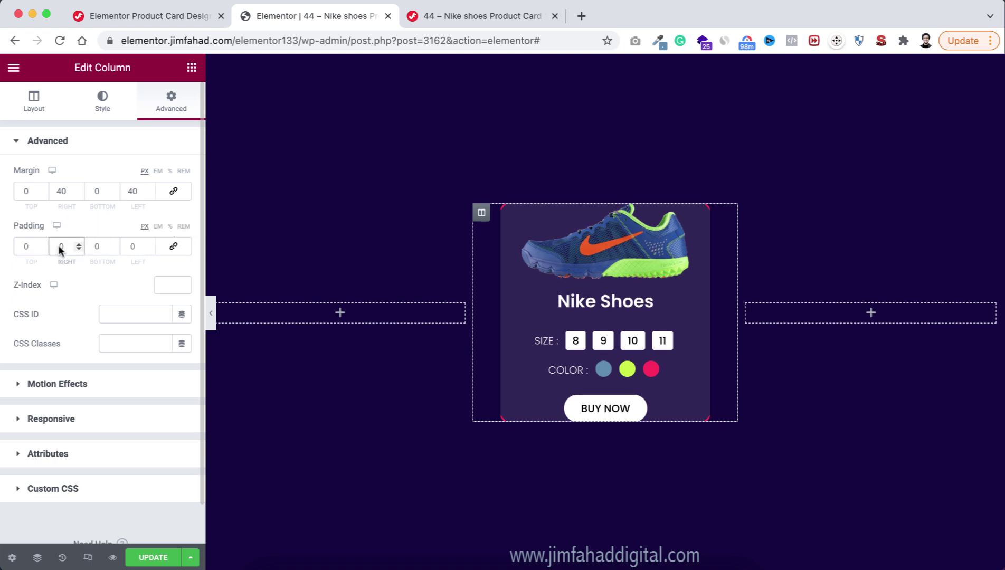
text(2)
click(130, 246)
text(2)
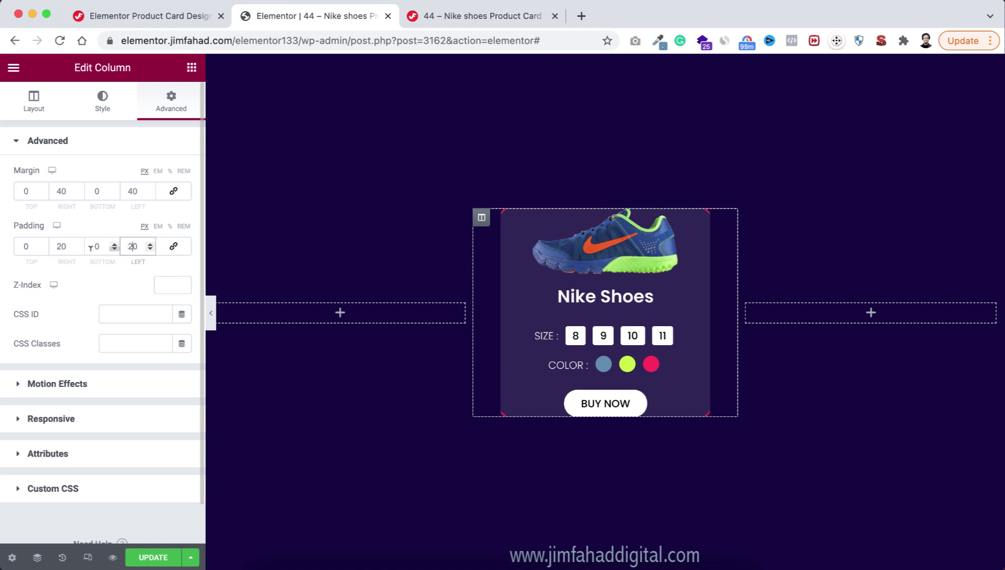
Step: Set the card column's top and bottom padding to 50 px
click(22, 245)
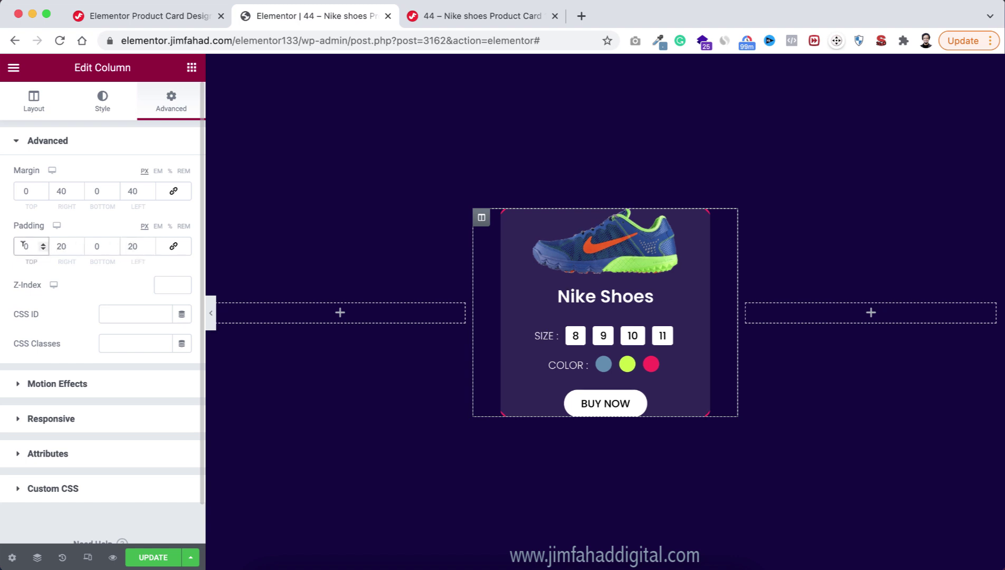
text(50)
click(97, 246)
text(50)
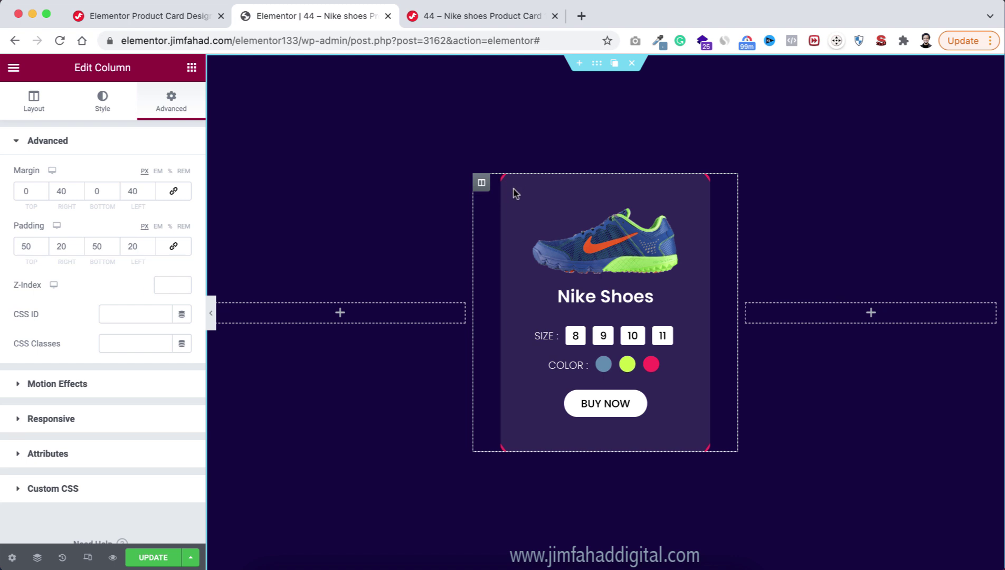
Step: Set the location of the card background gradient's first color to 94 and preview the card without the editing panel
click(107, 109)
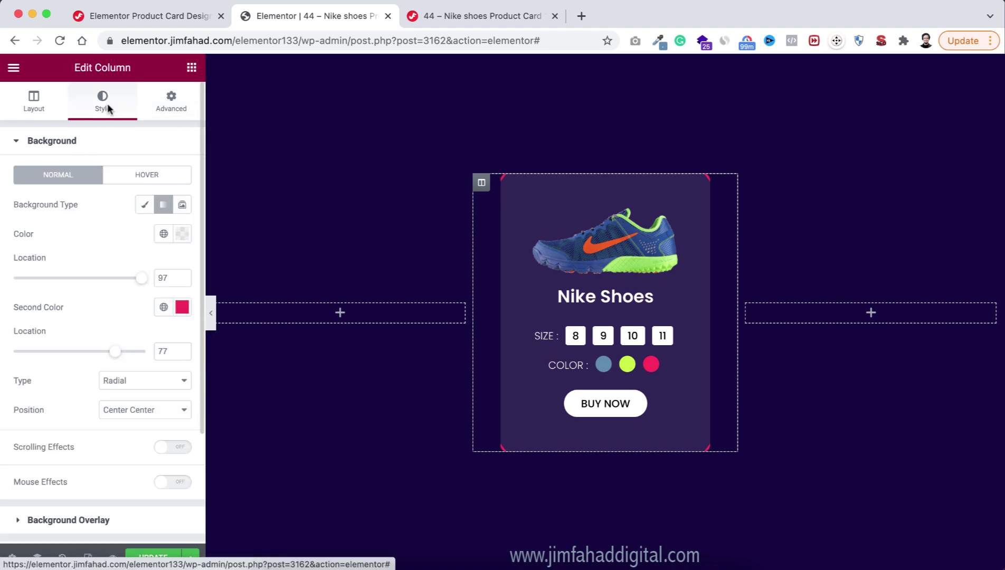
drag(163, 275, 179, 282)
text(4)
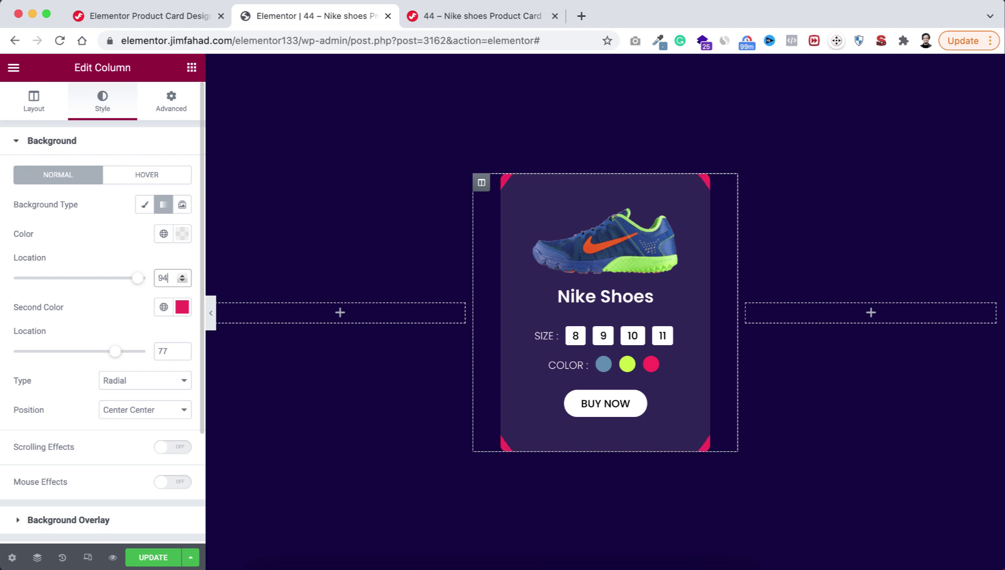
click(210, 313)
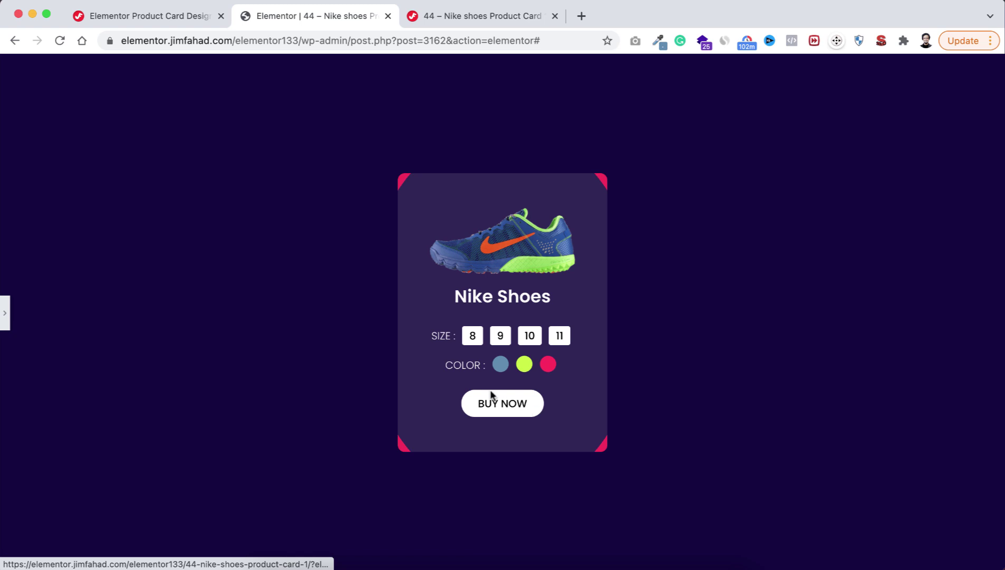
click(6, 313)
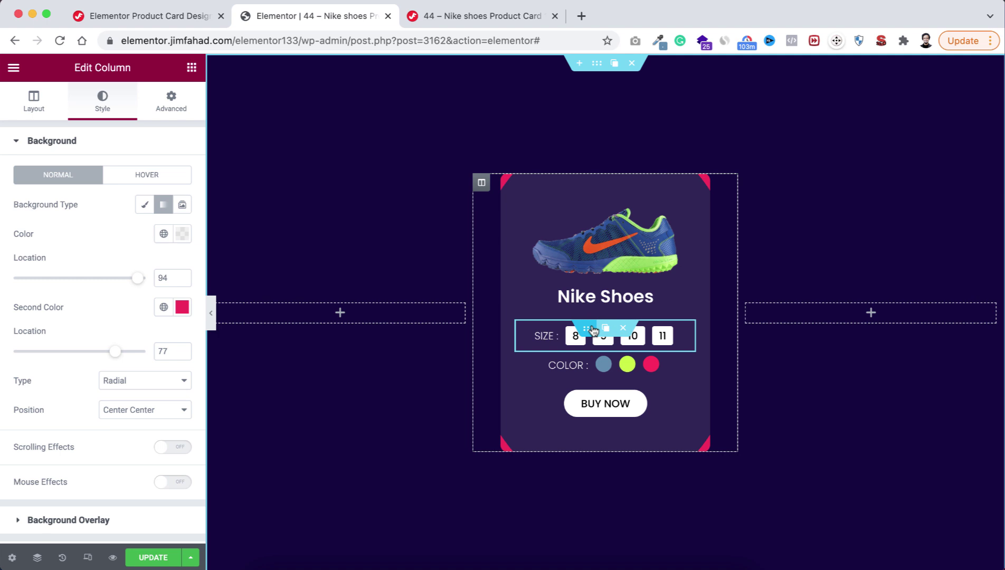
Step: Give the SIZE row's inner section a Fade In Up entrance animation with a 300 ms delay
click(593, 331)
click(170, 109)
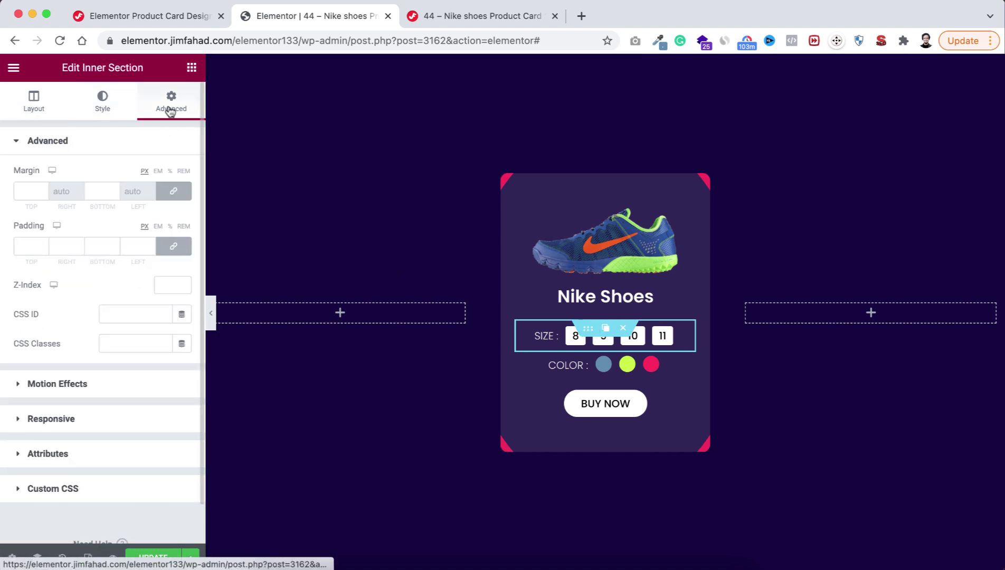
click(45, 386)
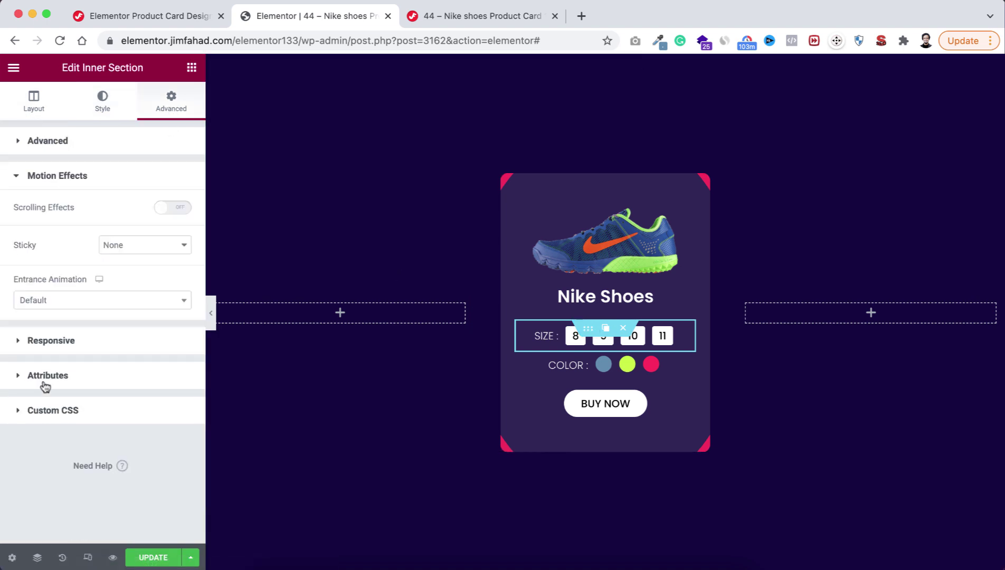
click(70, 301)
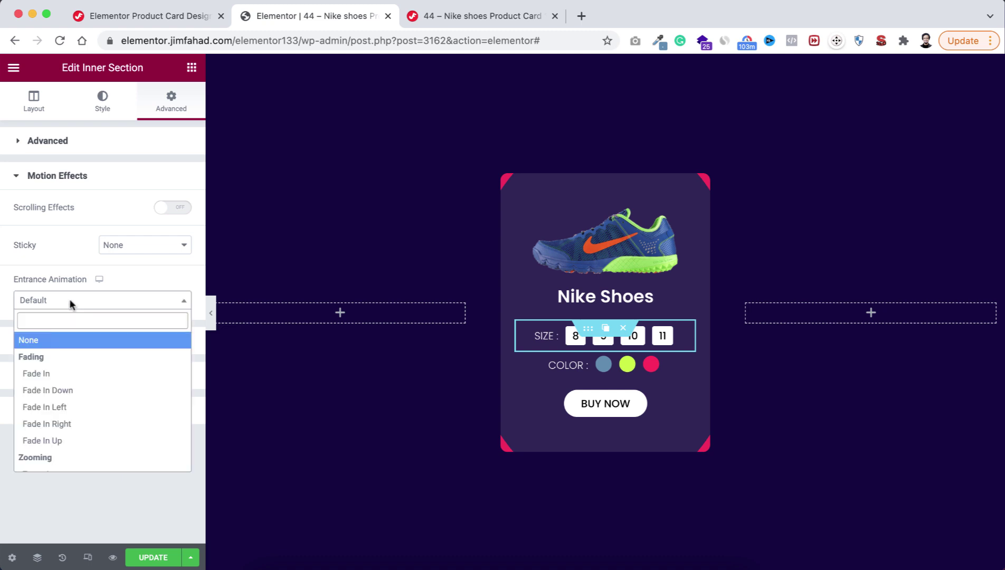
click(63, 442)
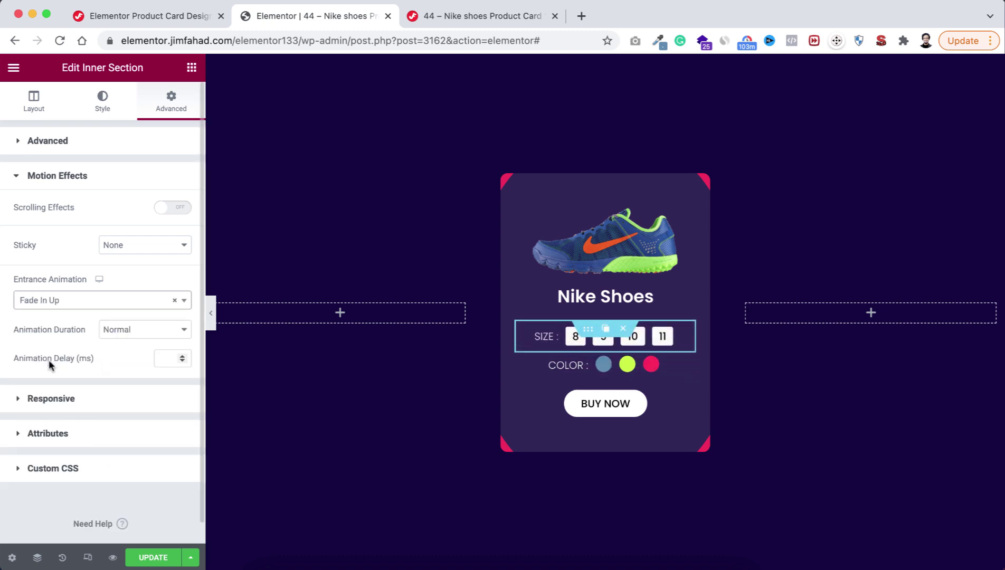
click(161, 357)
text(300)
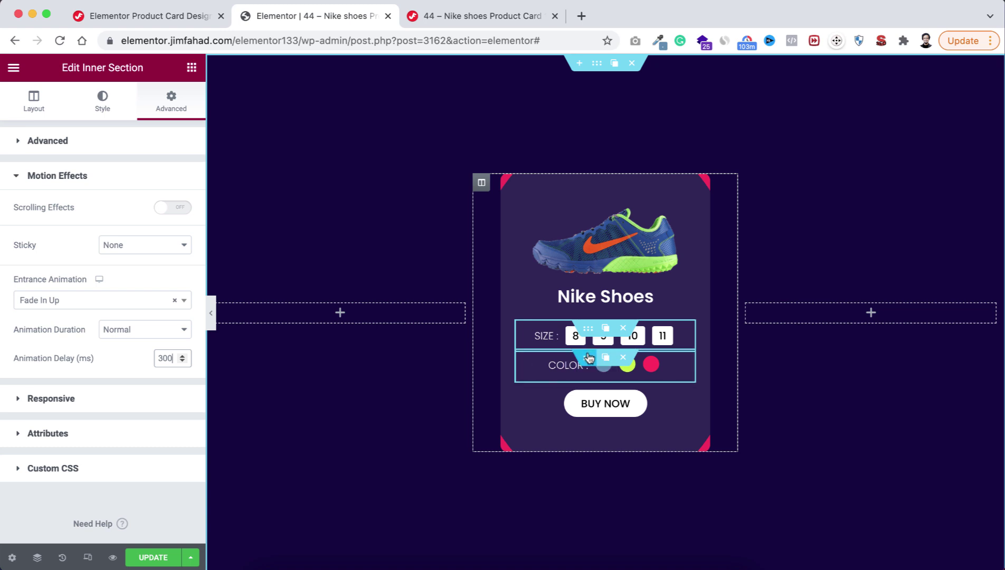
Step: Give the COLOR row's inner section a Fade In Up entrance animation with an 800 ms delay
click(589, 361)
click(168, 109)
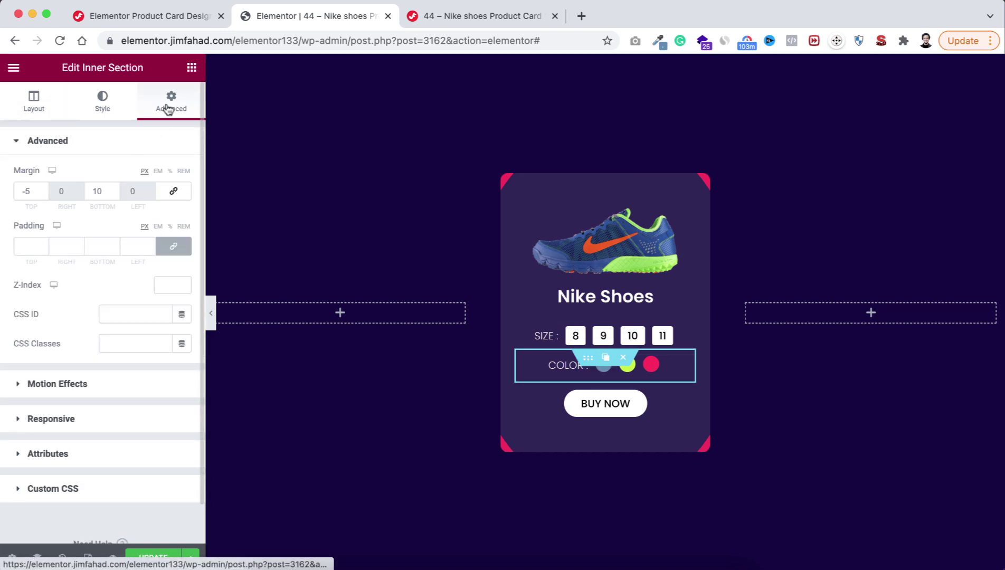
click(53, 385)
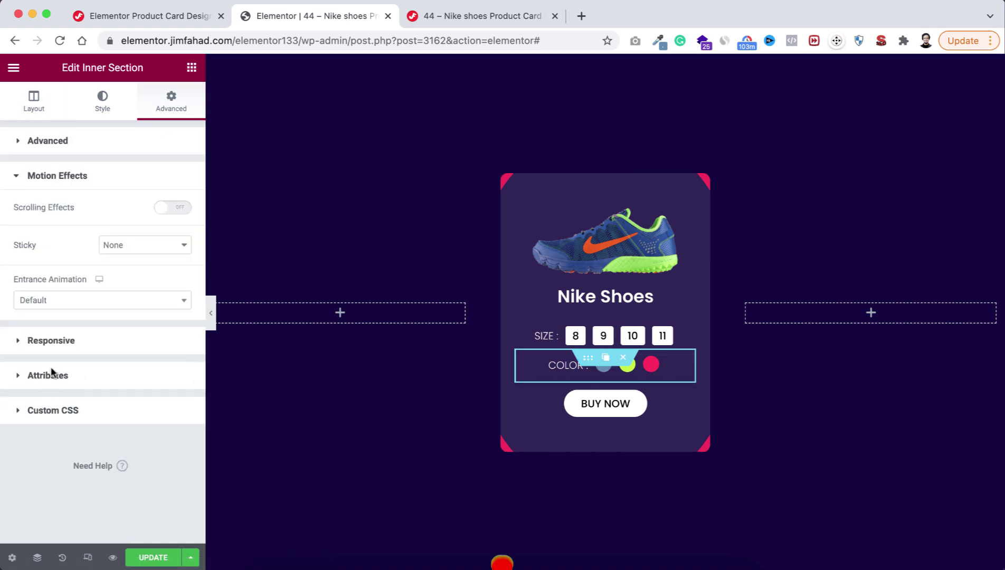
click(60, 302)
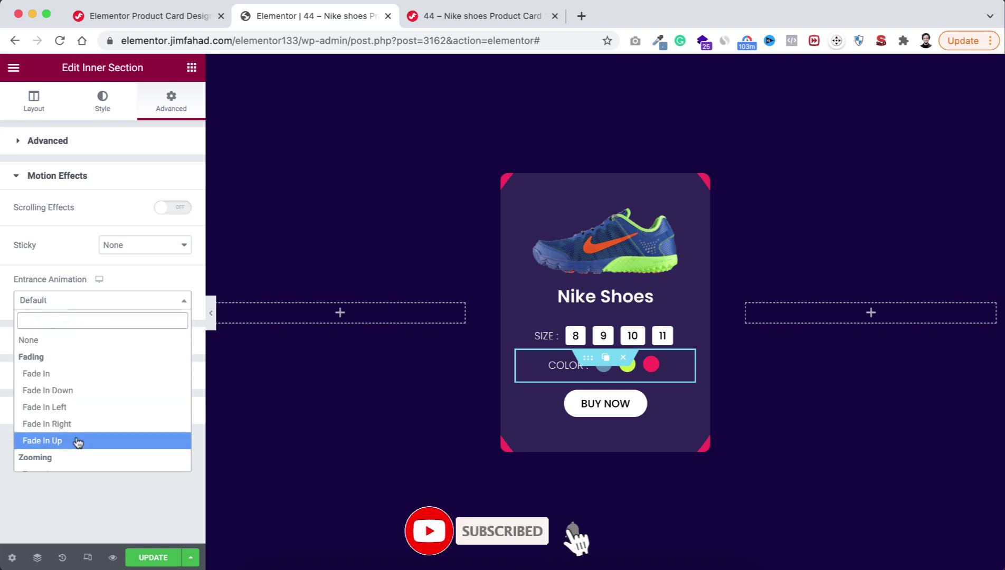
click(57, 444)
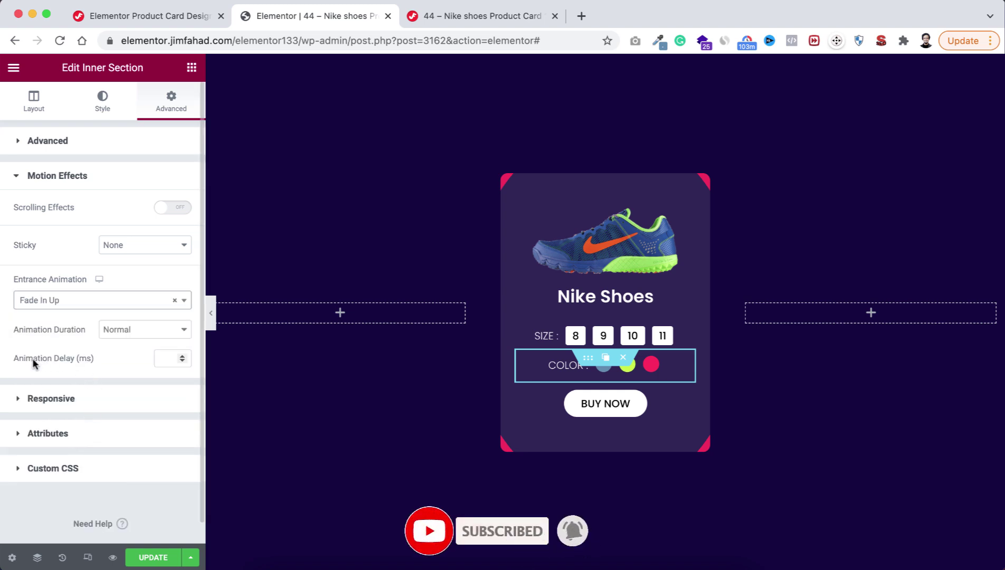
click(170, 358)
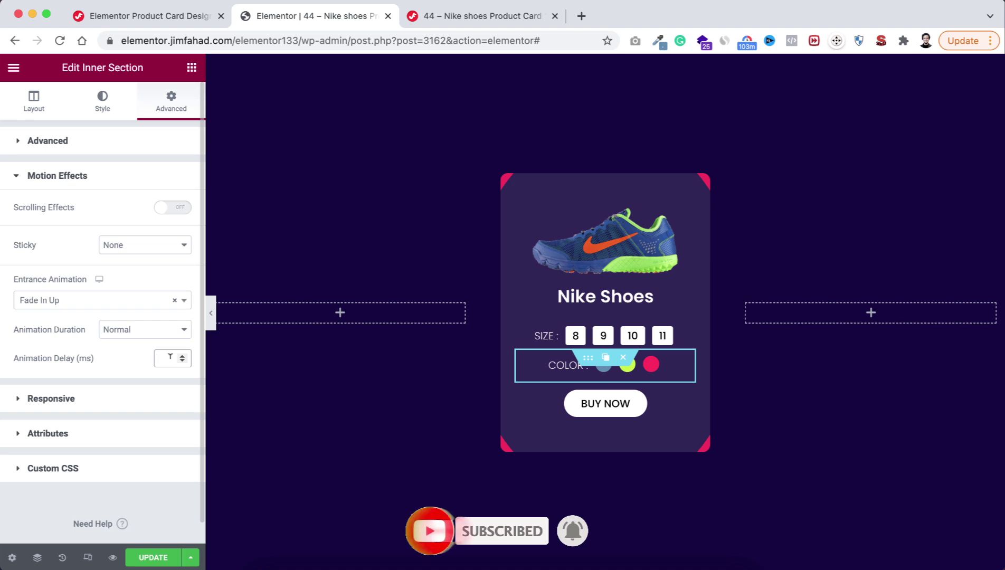
text(800)
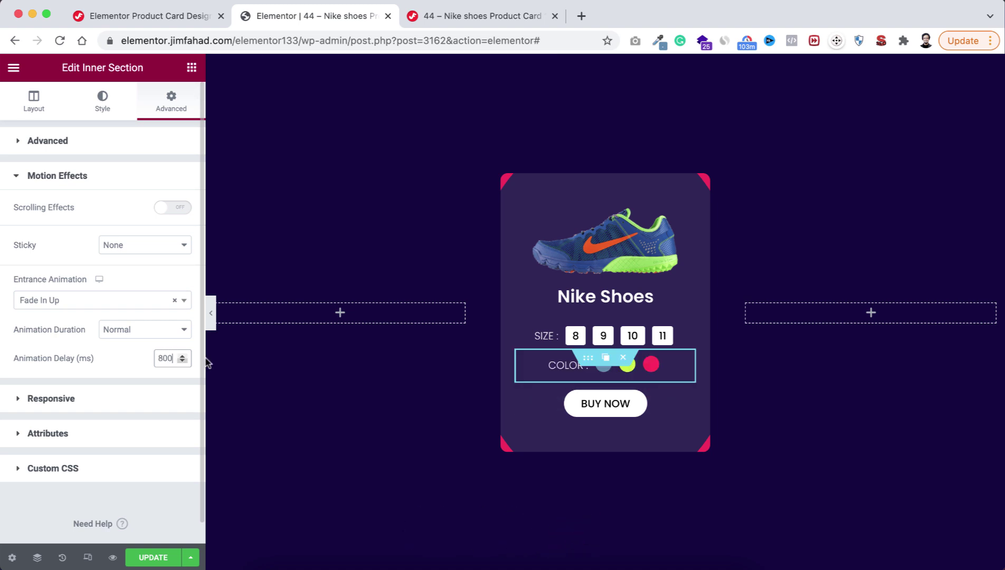
Step: Give the BUY NOW button a Fade In Up entrance animation with a 1000 ms delay
click(685, 400)
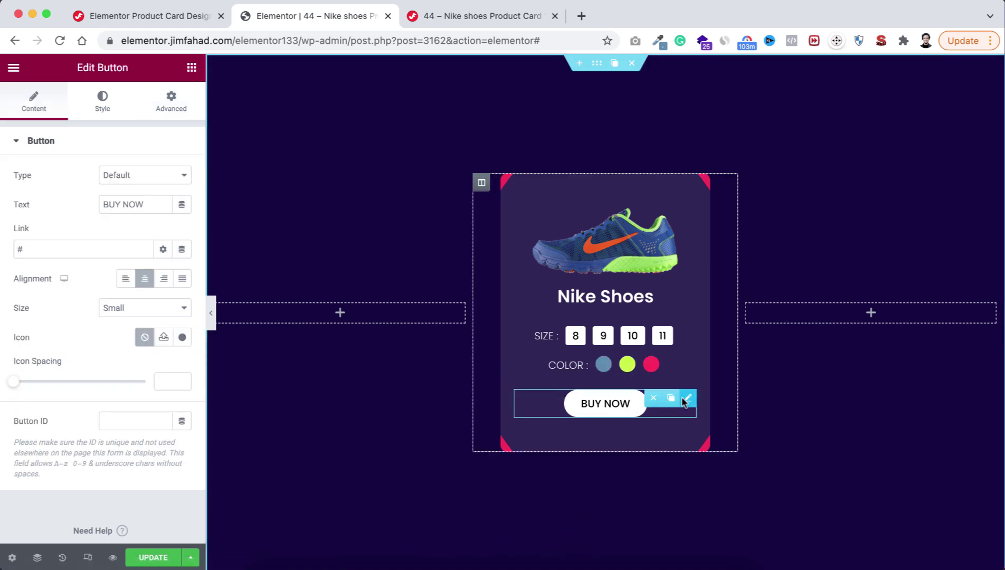
click(173, 99)
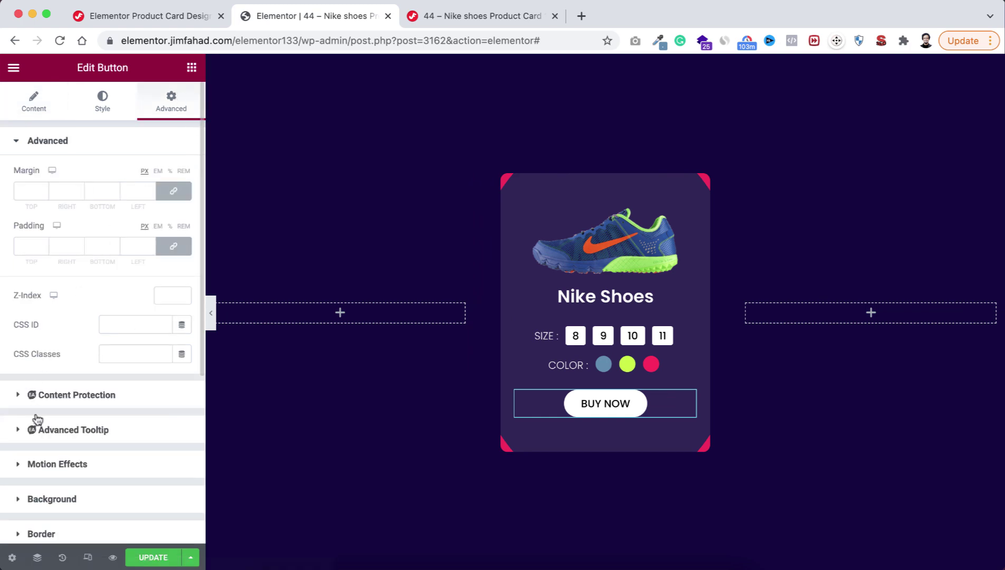
click(61, 464)
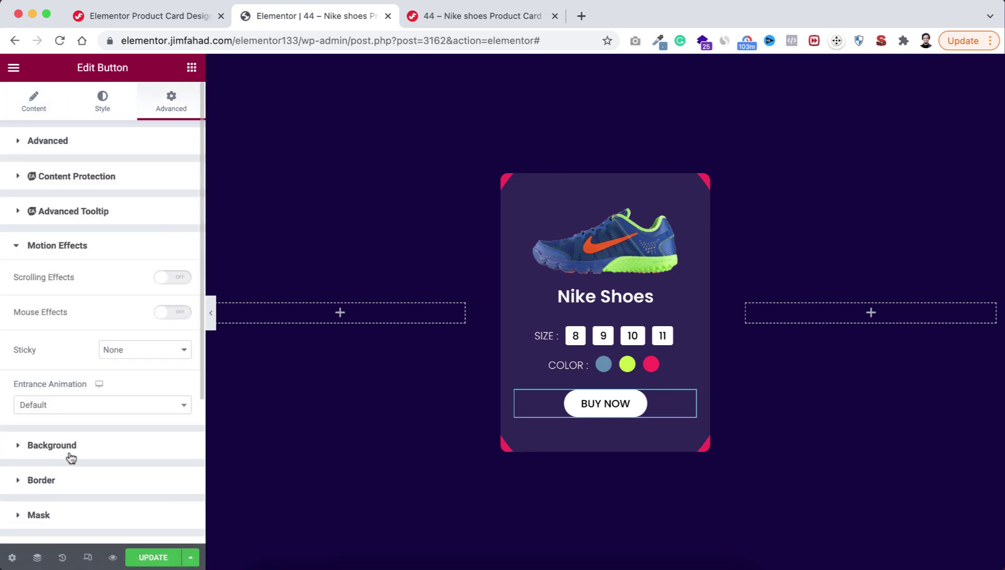
click(64, 412)
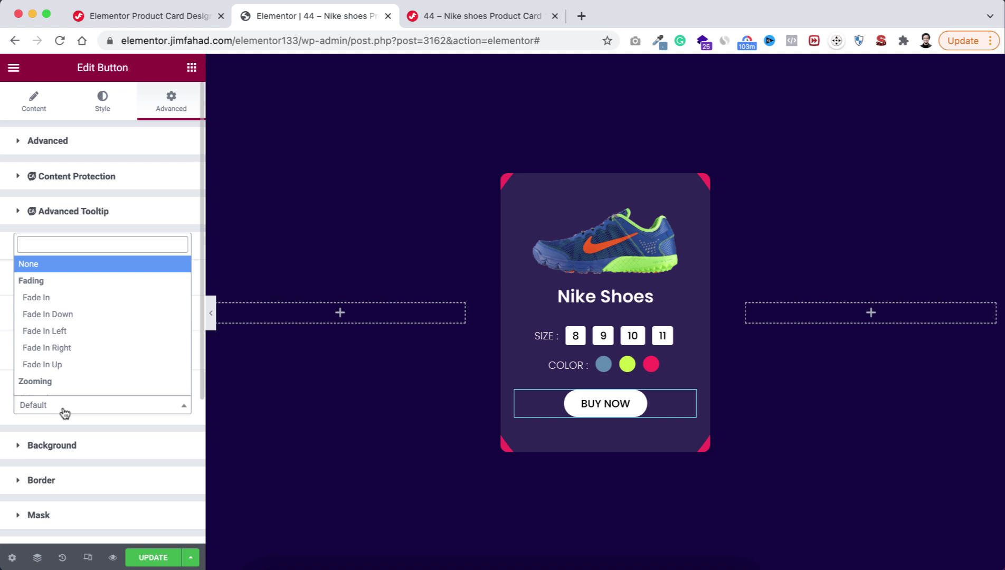
click(78, 369)
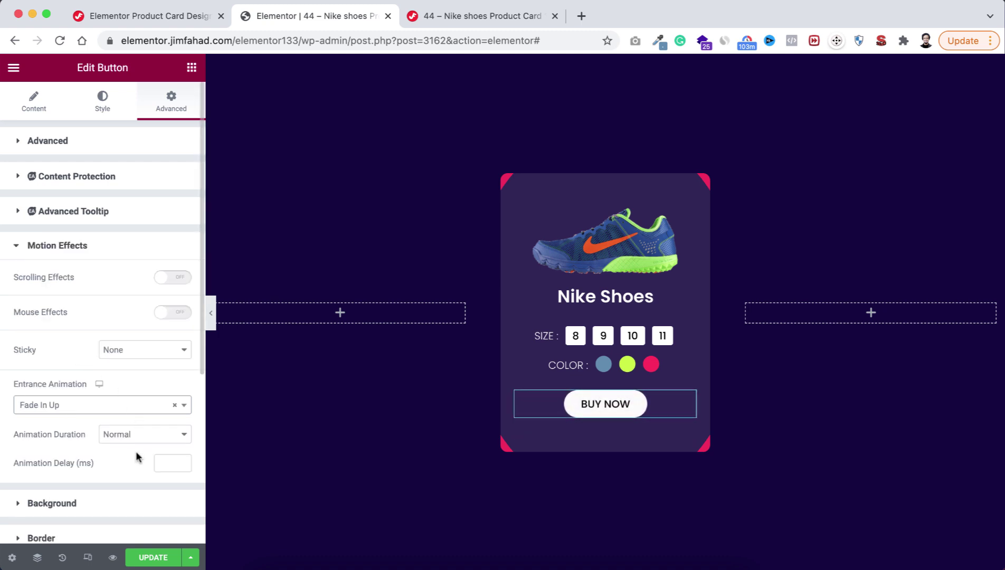
scroll(136, 457, down, 1)
click(165, 445)
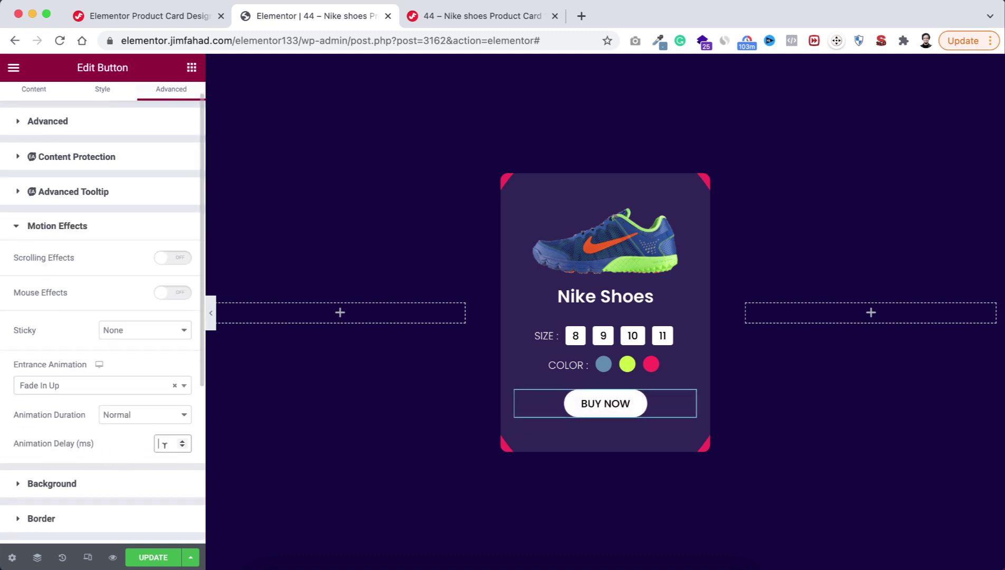
text(1000)
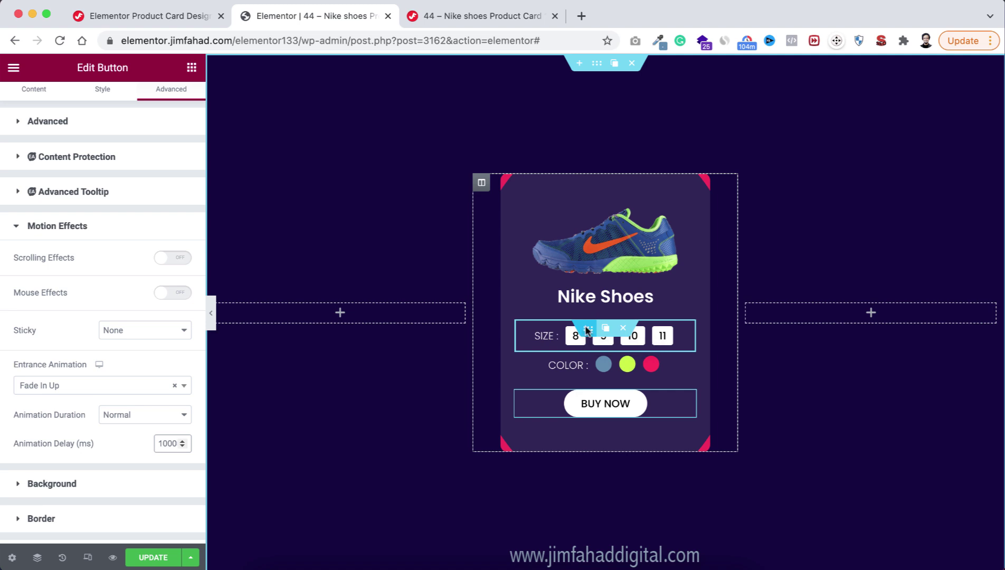
Step: Assign the CSS class hide-first to the SIZE row's inner section and copy the class name
click(587, 330)
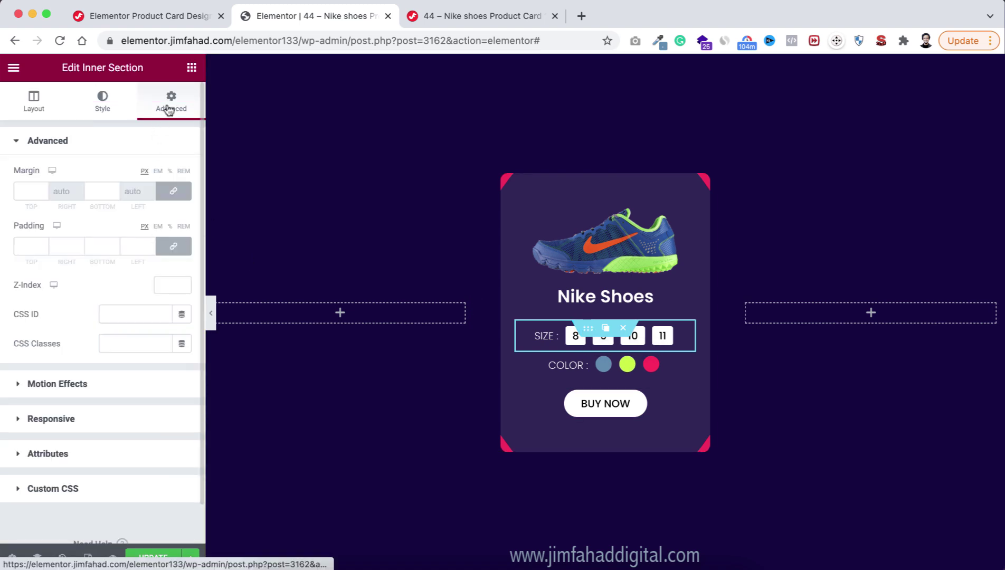
click(135, 344)
text(hide-first)
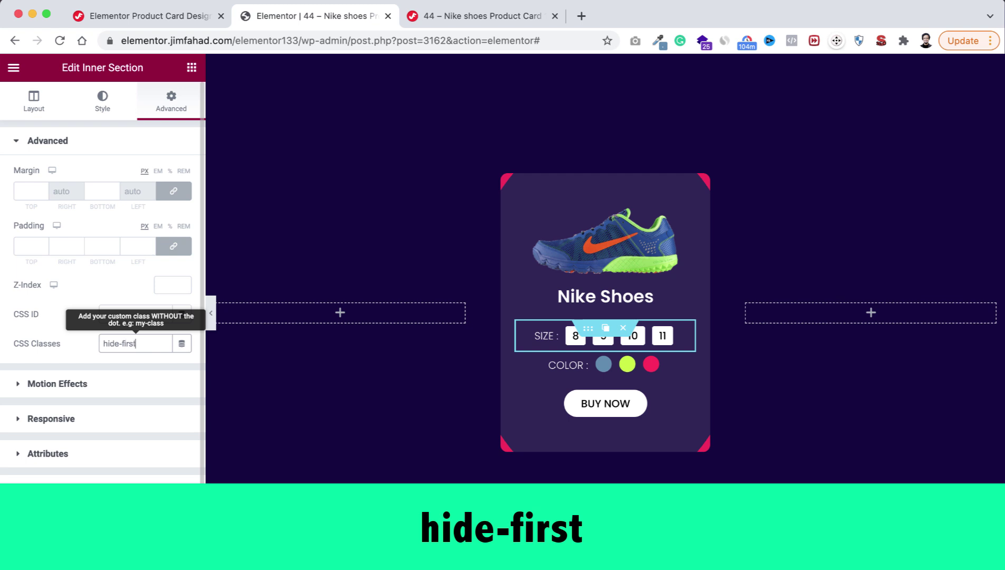
triple_click(138, 351)
key(super+c)
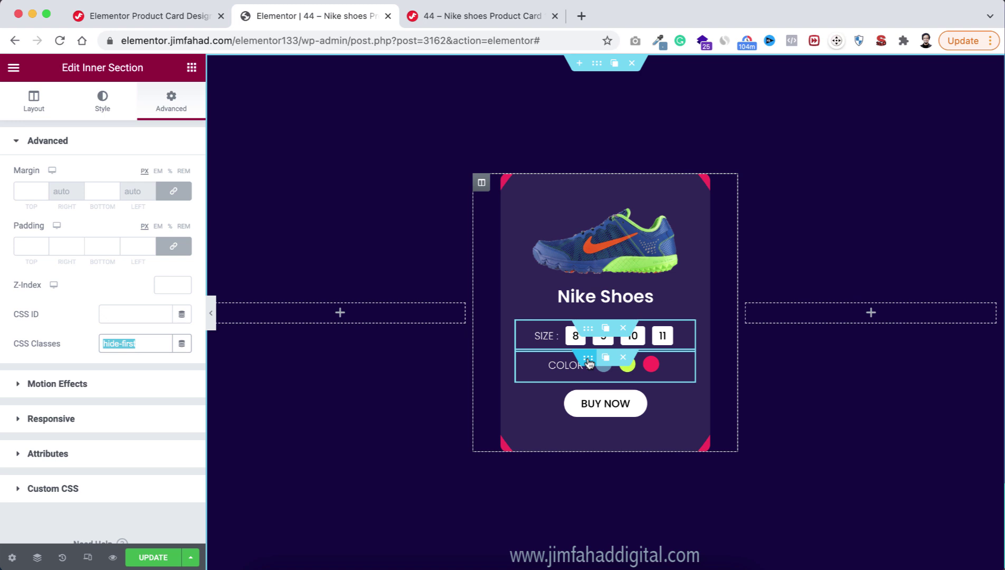
Step: Assign the copied CSS class hide-first to the COLOR row's inner section
click(588, 360)
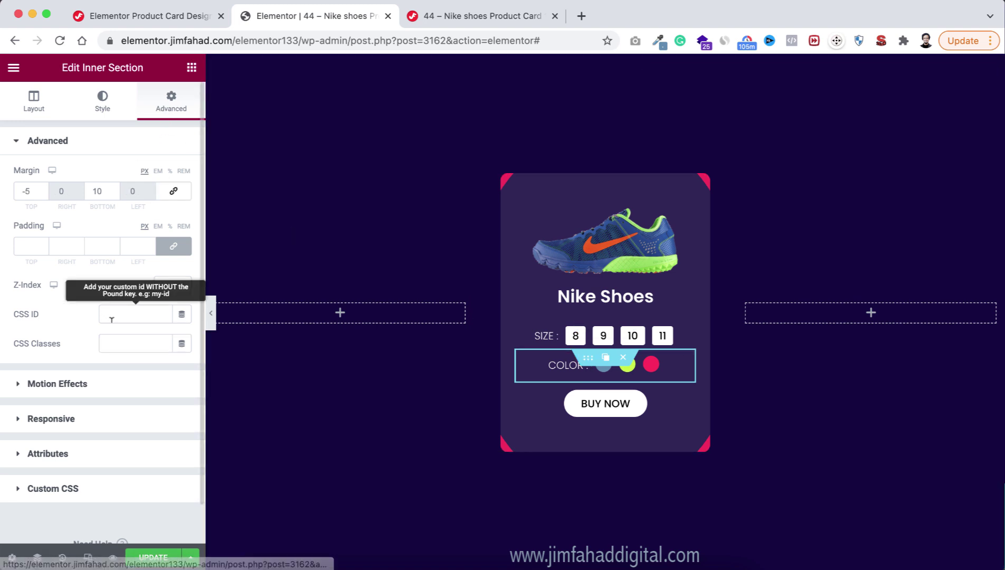
click(120, 342)
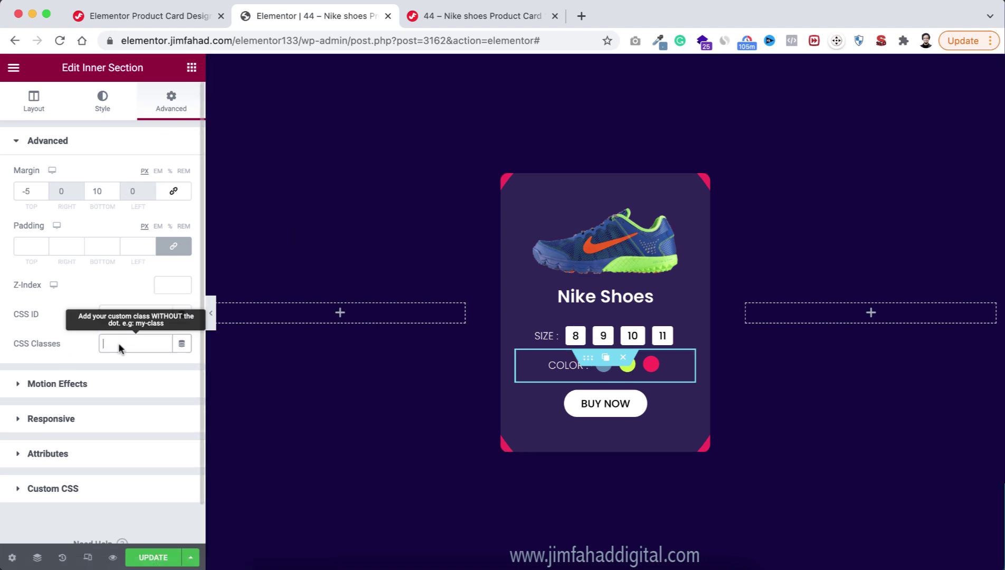
key(super+v)
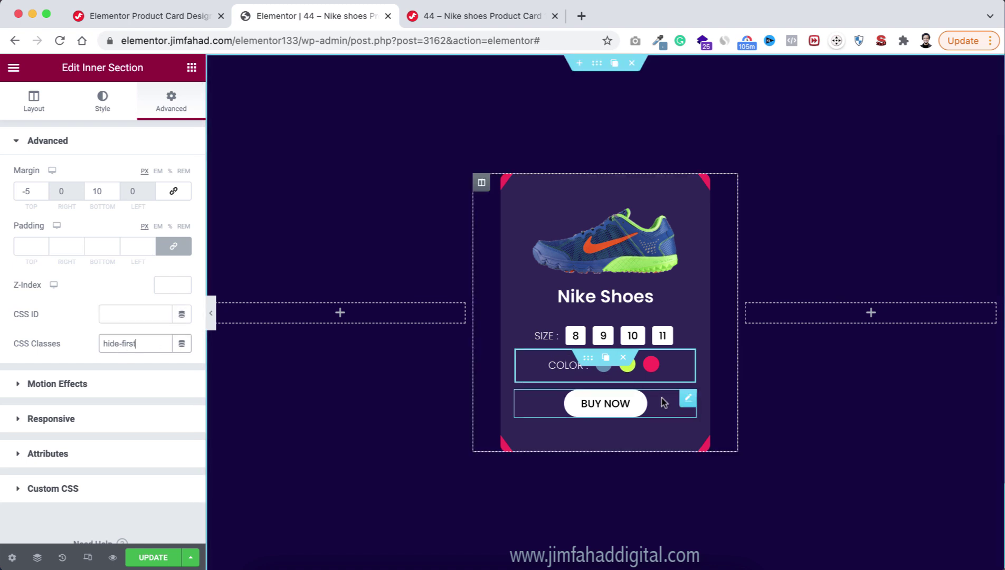
Step: Assign the copied CSS class hide-first to the BUY NOW button
click(684, 401)
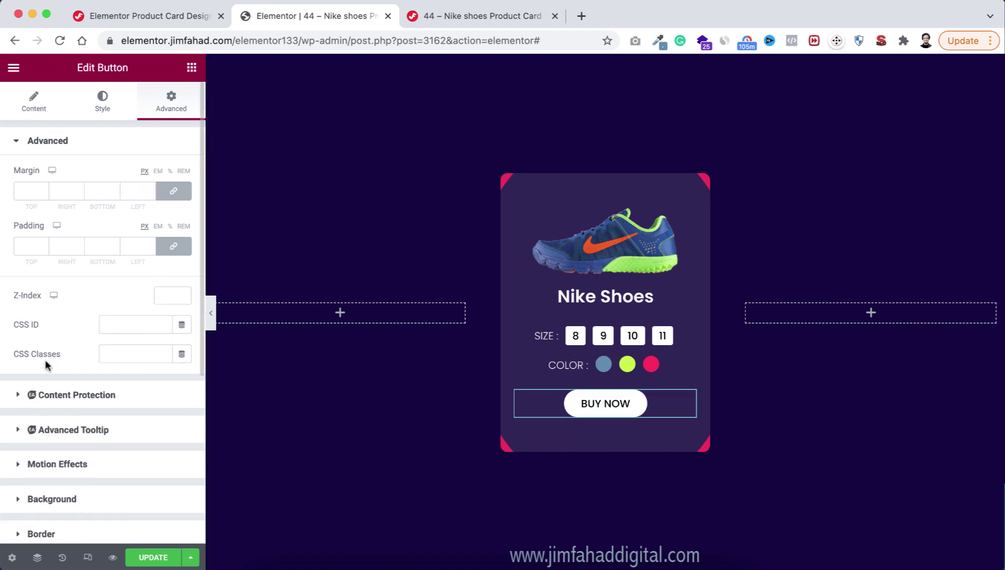
click(135, 351)
key(super+v)
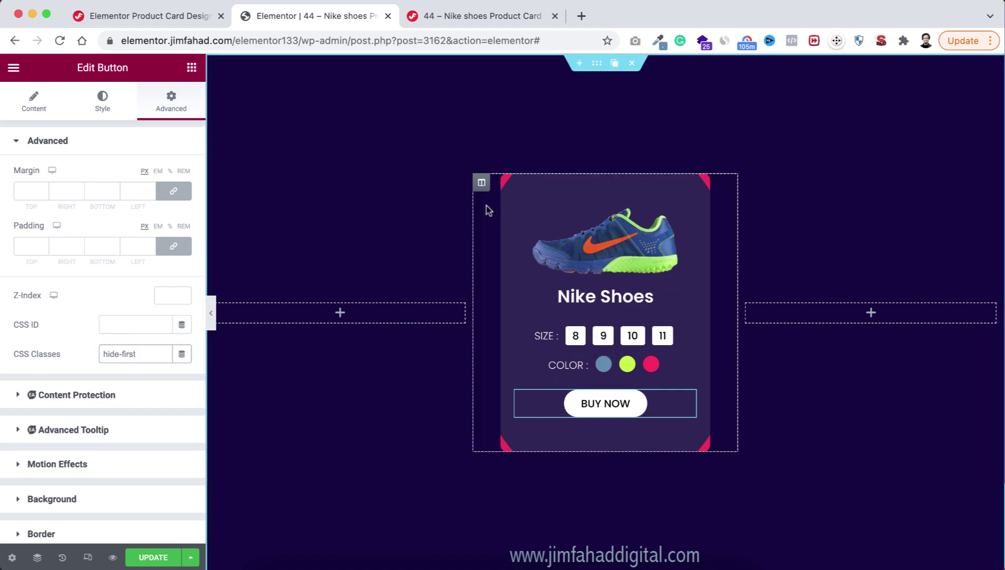
Step: Open the custom CSS editor for the column that holds the Nike Shoes product card
mouse_move(483, 183)
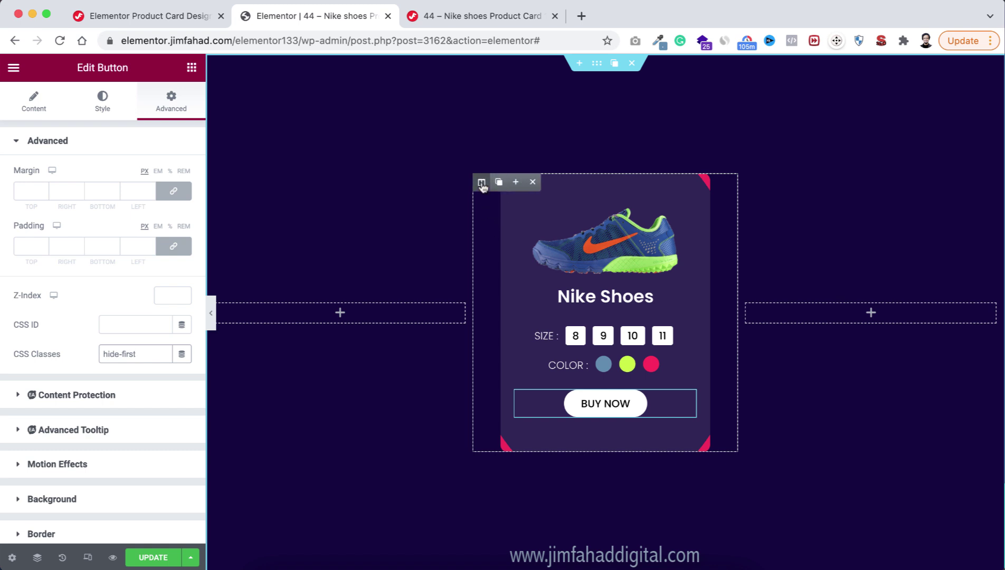
click(481, 183)
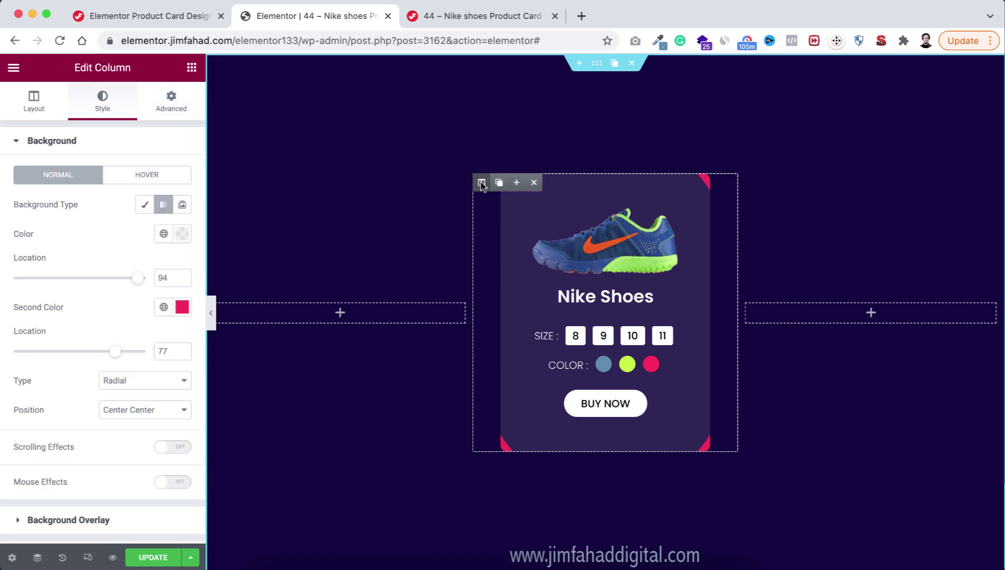
click(169, 99)
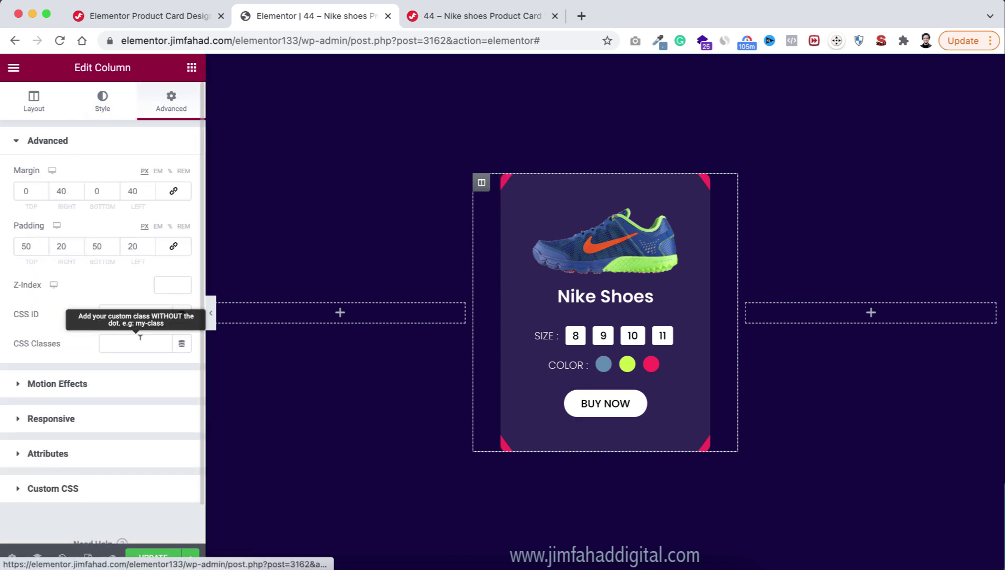
scroll(131, 394, down, 1)
click(55, 446)
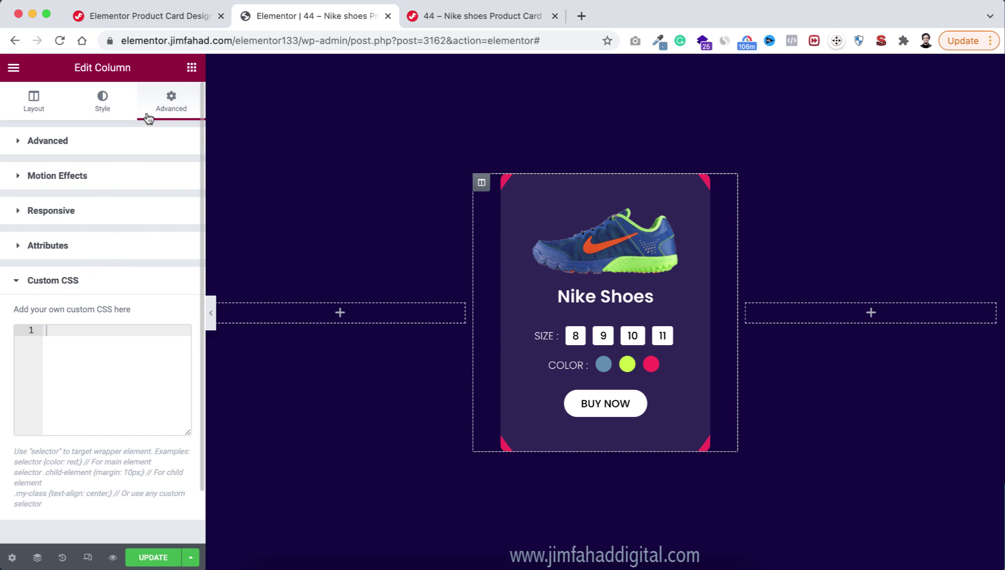
Step: Switch to the Elementor Product Card Design tutorial page and copy the entire Product Card Animation CSS code block
click(155, 18)
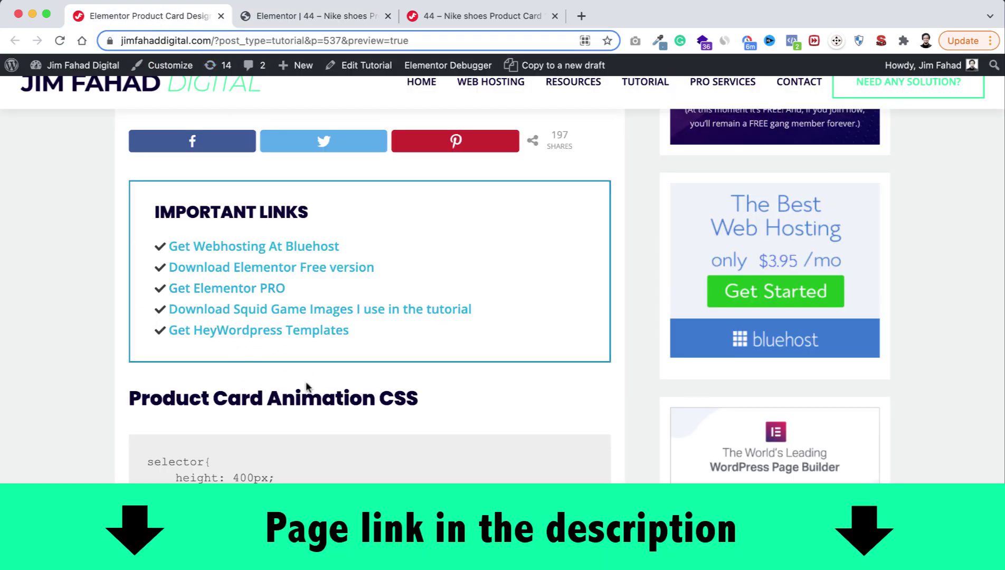
scroll(369, 295, down, 5)
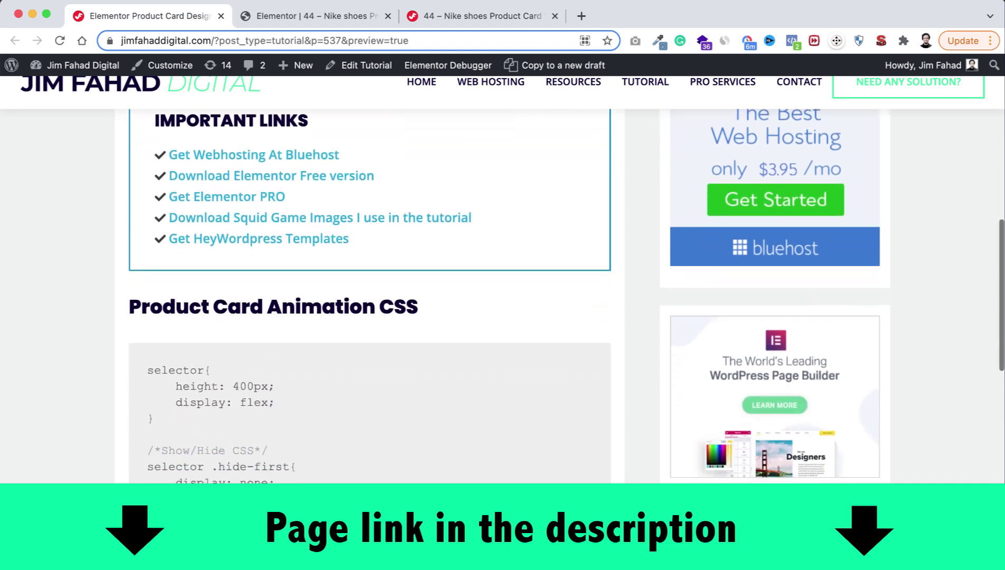
scroll(387, 467, down, 1)
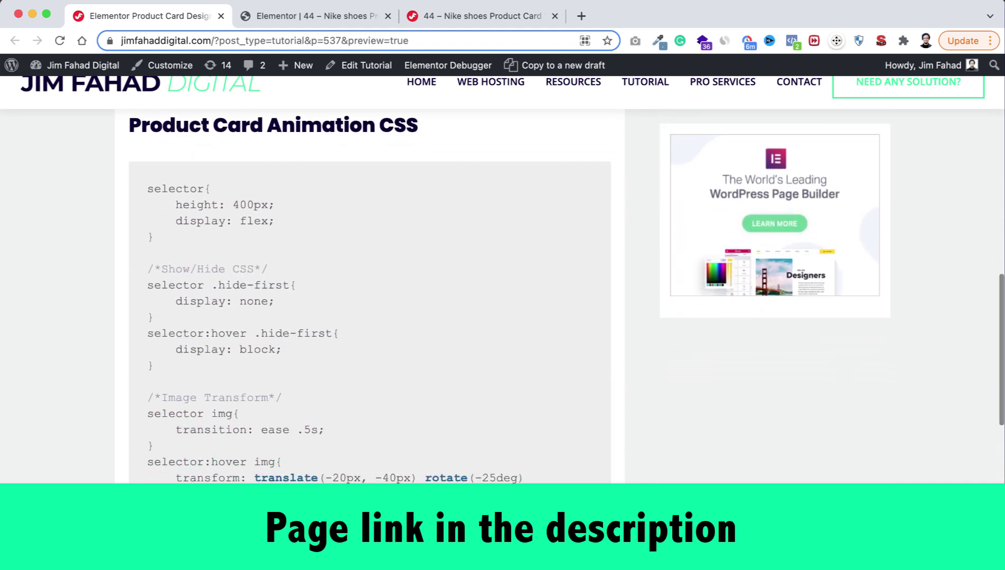
scroll(370, 513, down, 3)
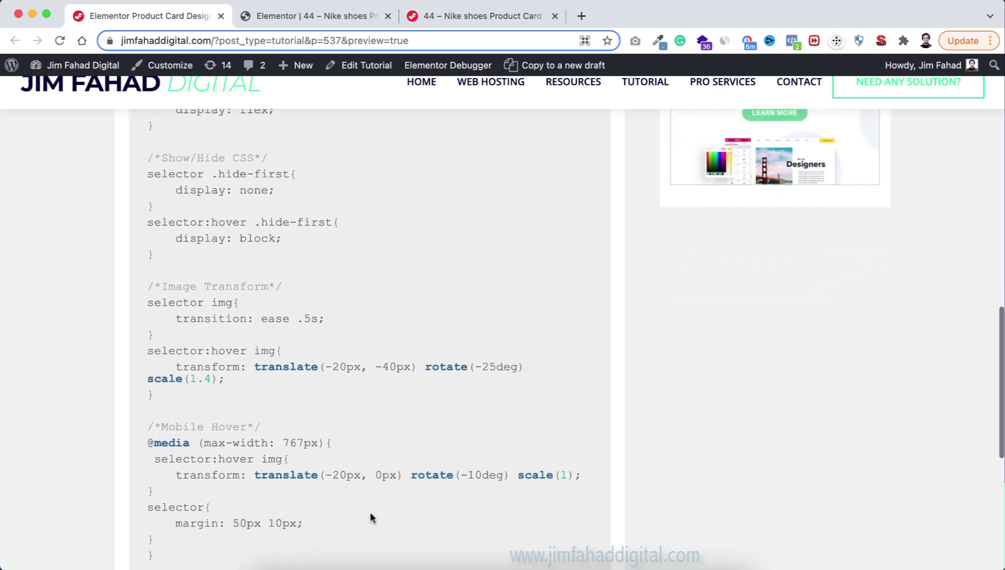
scroll(370, 517, up, 3)
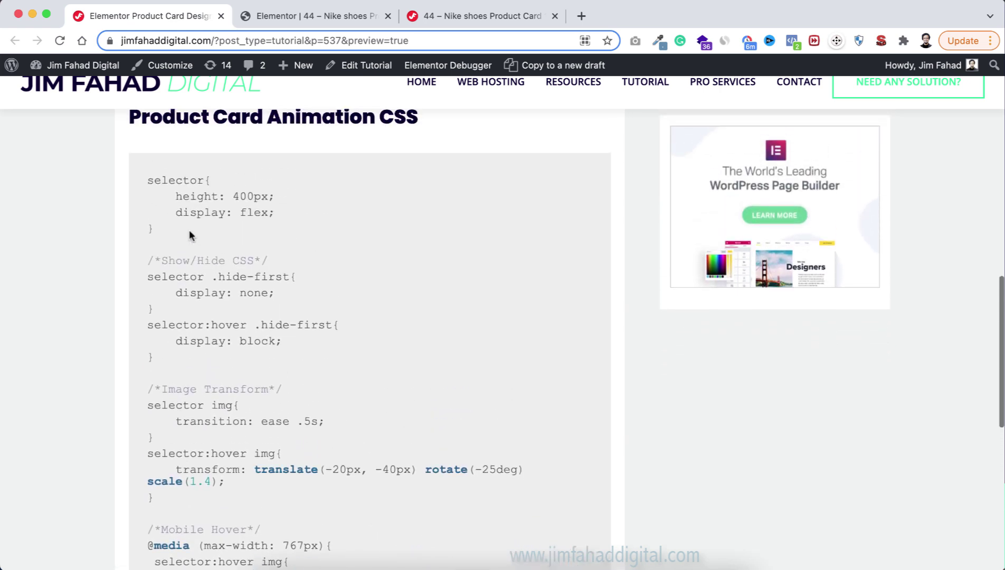
drag(149, 179, 217, 529)
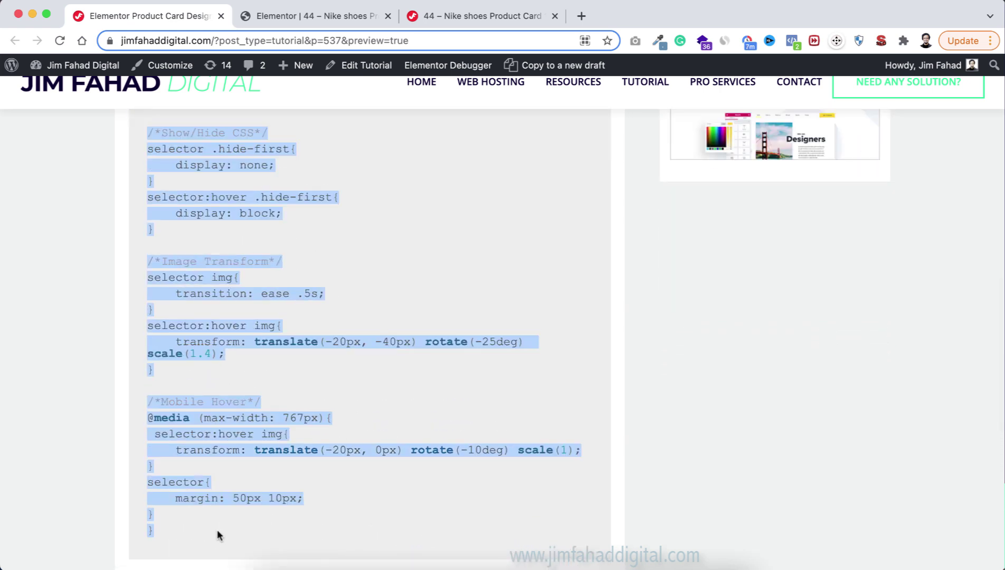
Step: Return to the Elementor editor, paste the copied animation code into the column's custom CSS, and test the card's hover effect
click(302, 22)
click(89, 331)
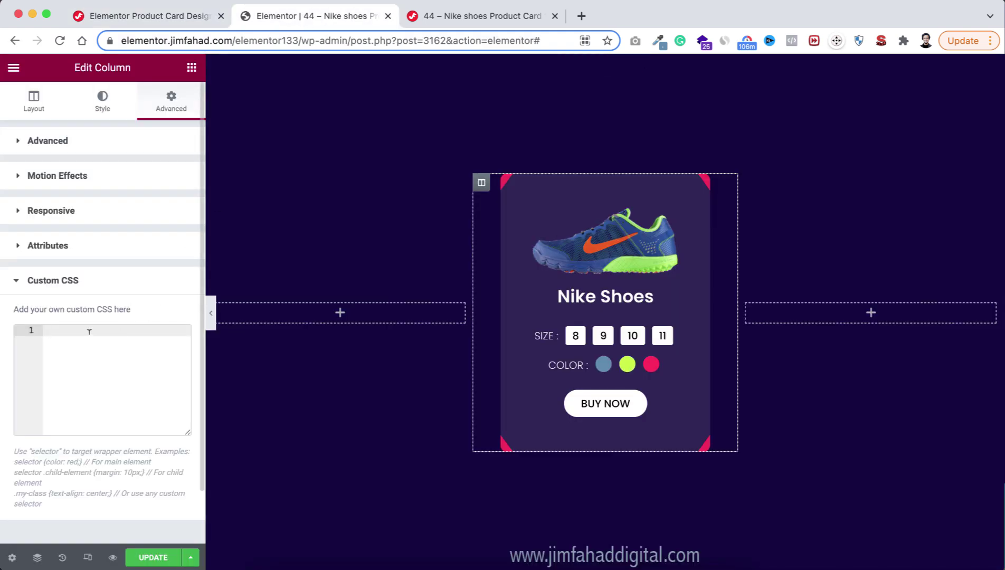
key(super+v)
scroll(105, 396, down, 6)
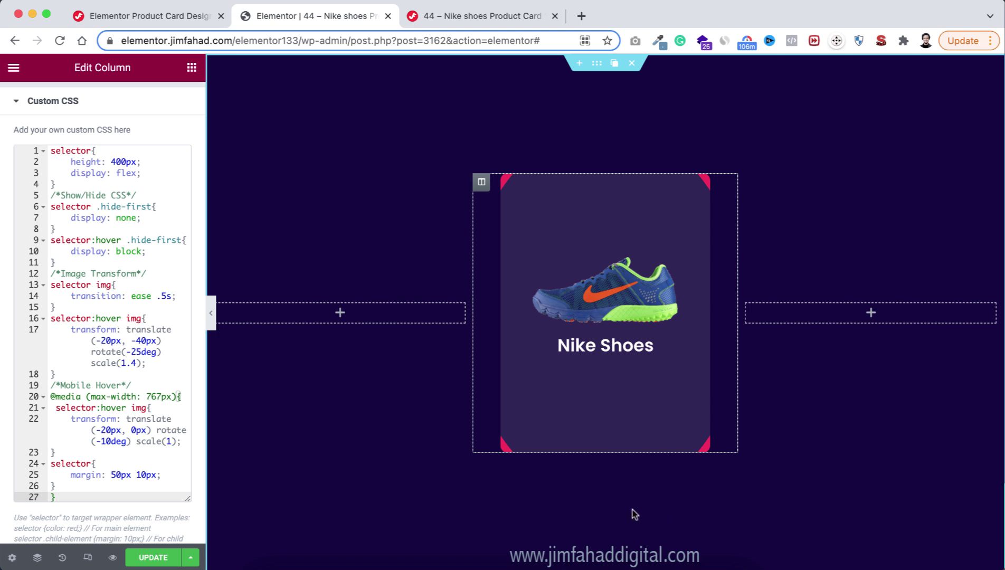
mouse_move(657, 404)
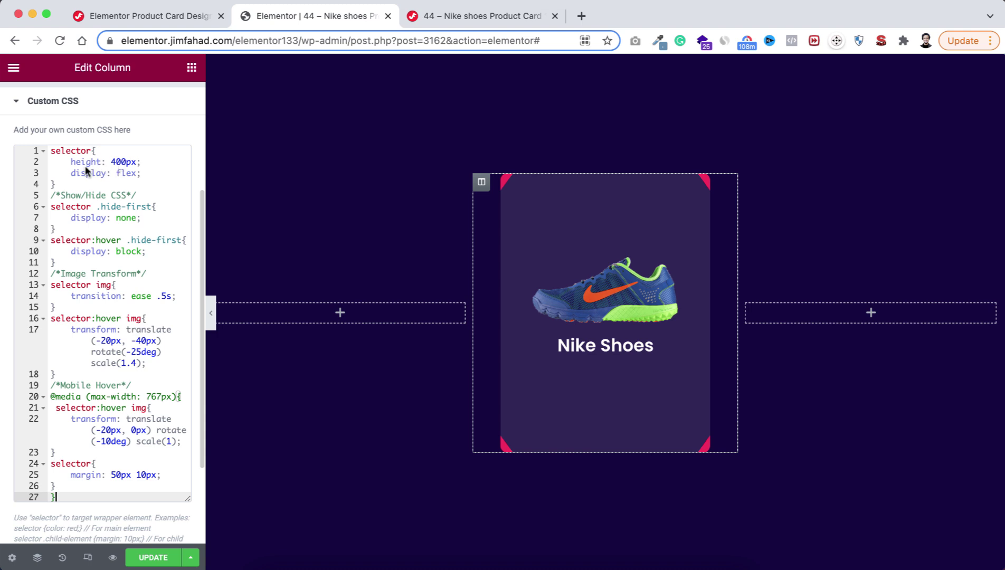
Step: Try a height of 600px in the column's first CSS rule and restore it to 400px
click(110, 161)
drag(110, 162, 116, 161)
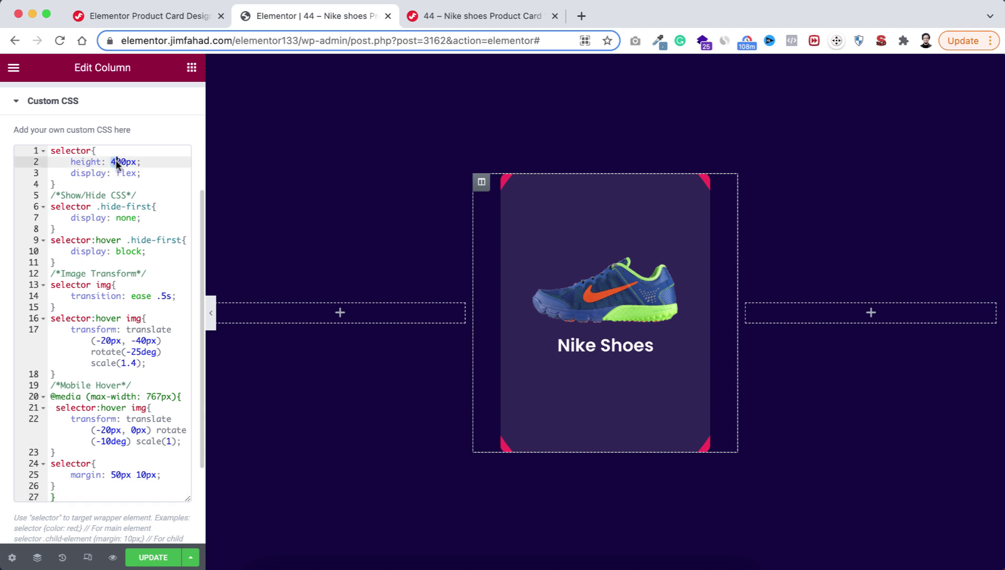
text(6)
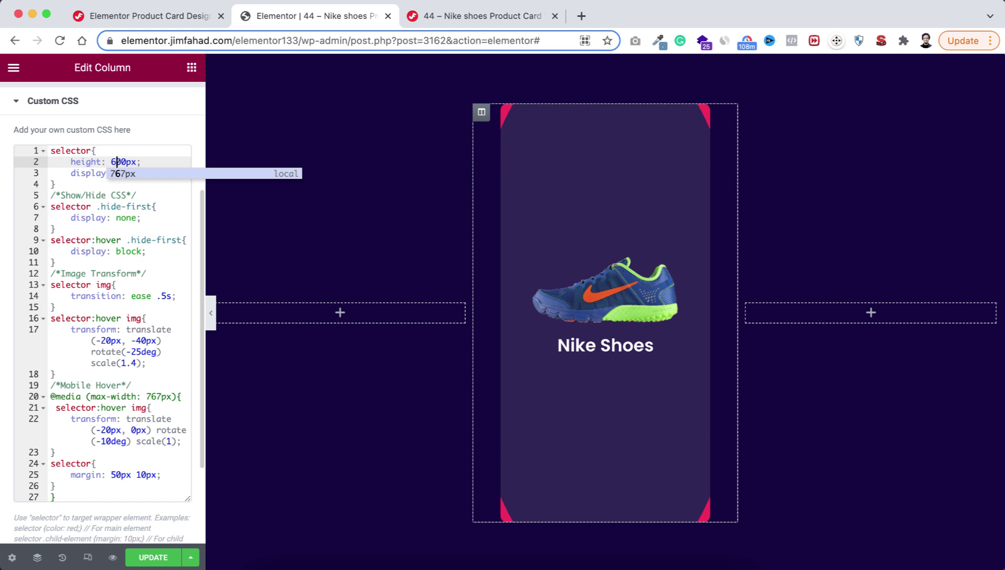
click(109, 162)
drag(109, 162, 115, 163)
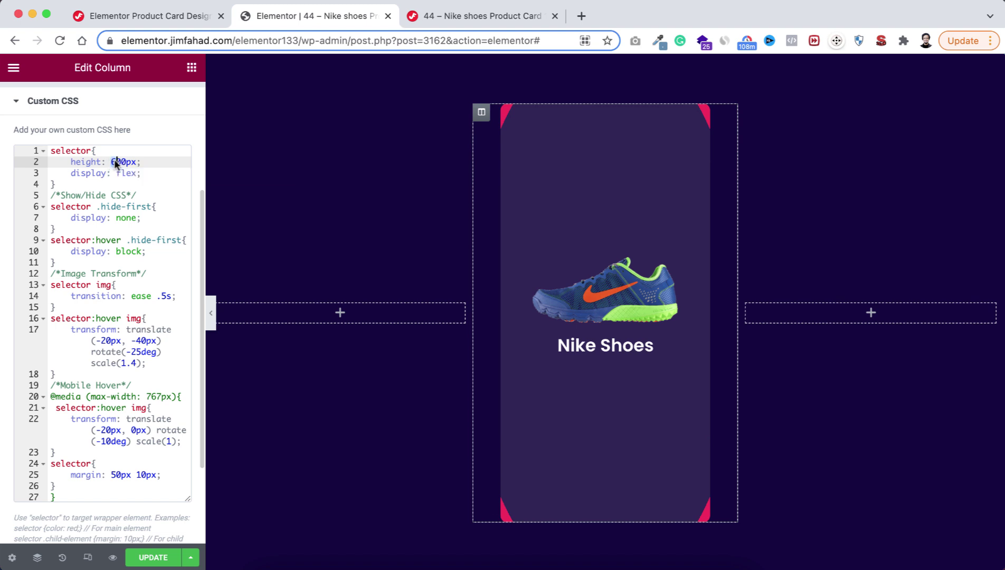
text(4)
key(Escape)
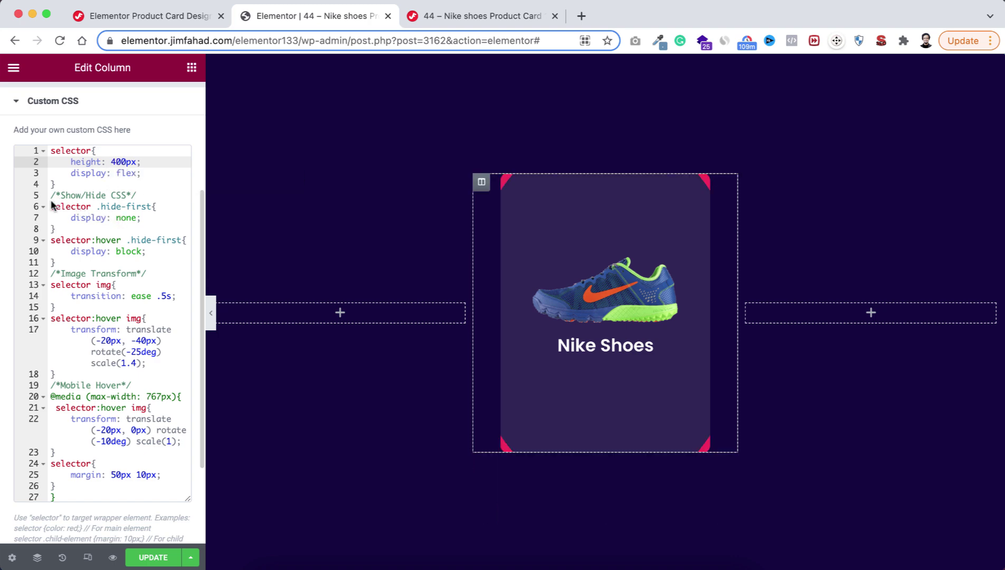
Step: Review the Show/Hide CSS rules for the hide-first class and check their hover behaviour on the card
drag(51, 206, 68, 255)
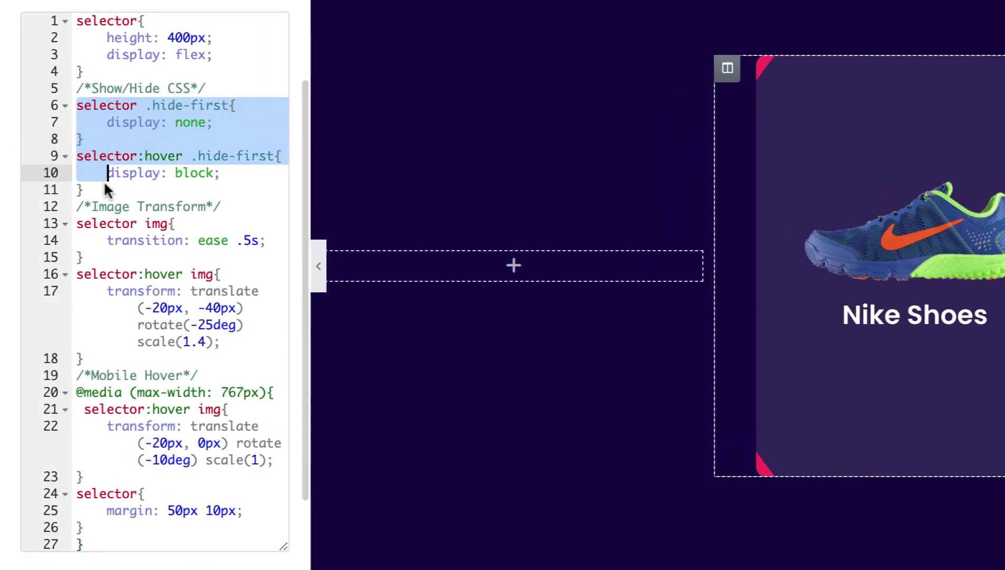
drag(104, 181, 100, 186)
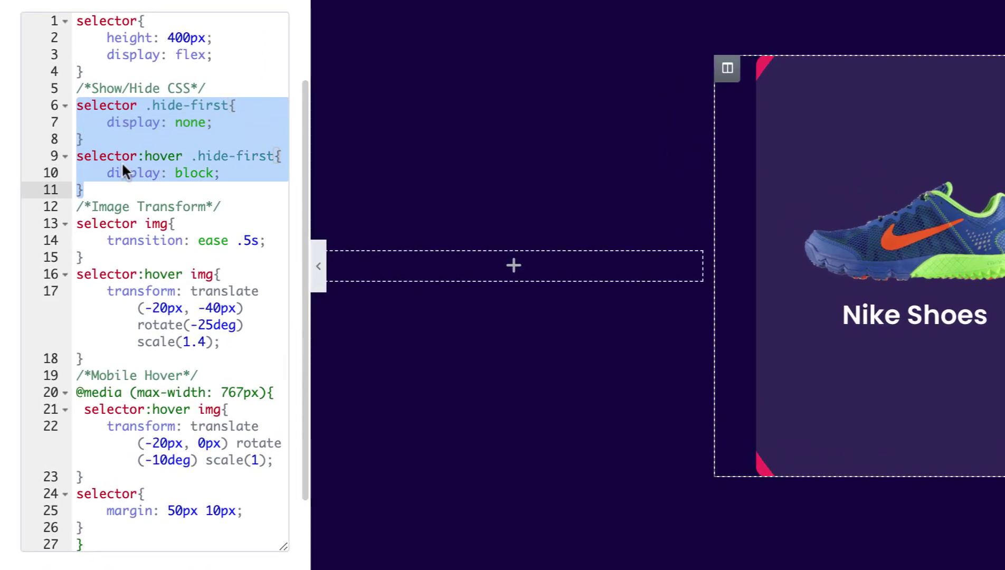
click(153, 157)
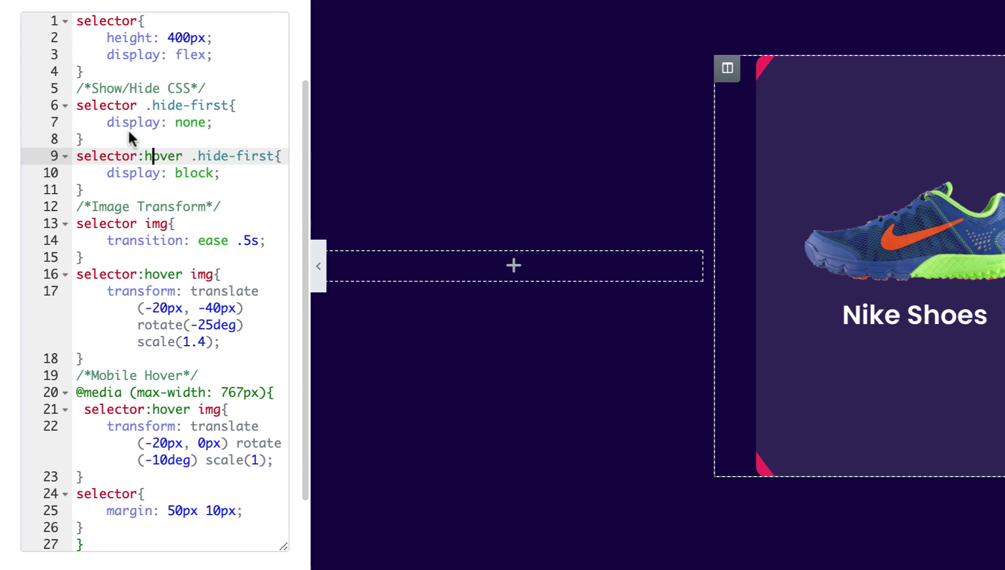
drag(85, 139, 78, 108)
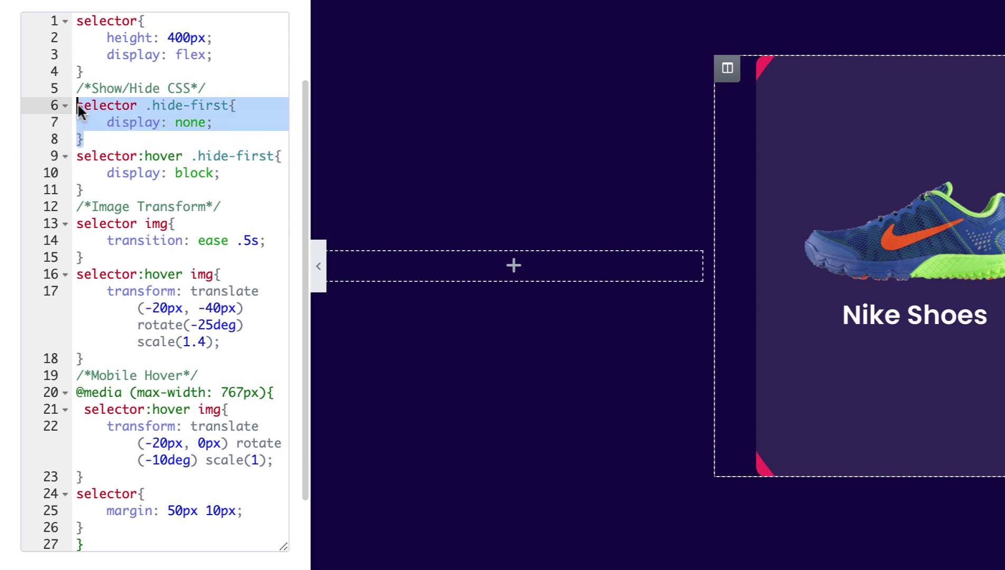
click(121, 122)
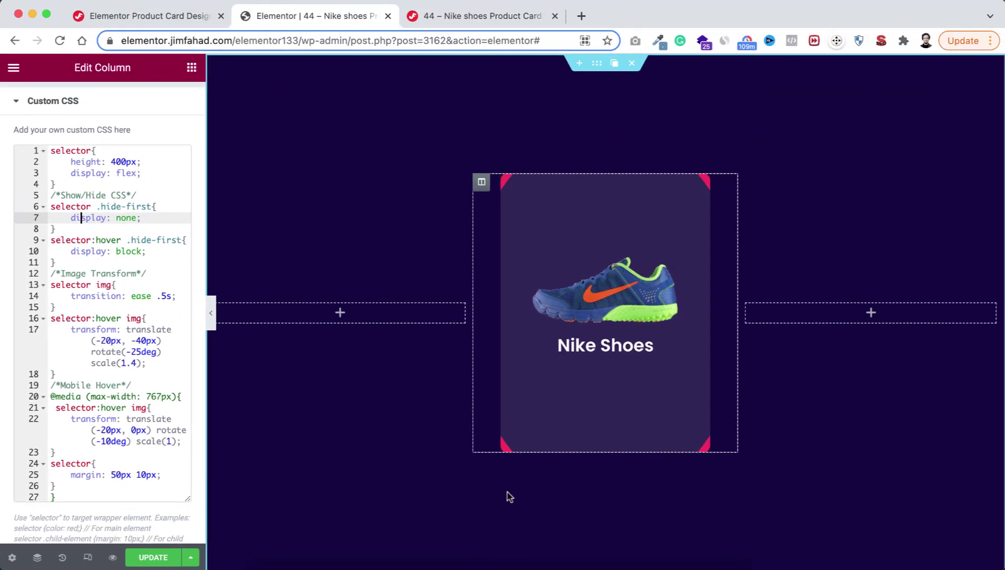
mouse_move(549, 446)
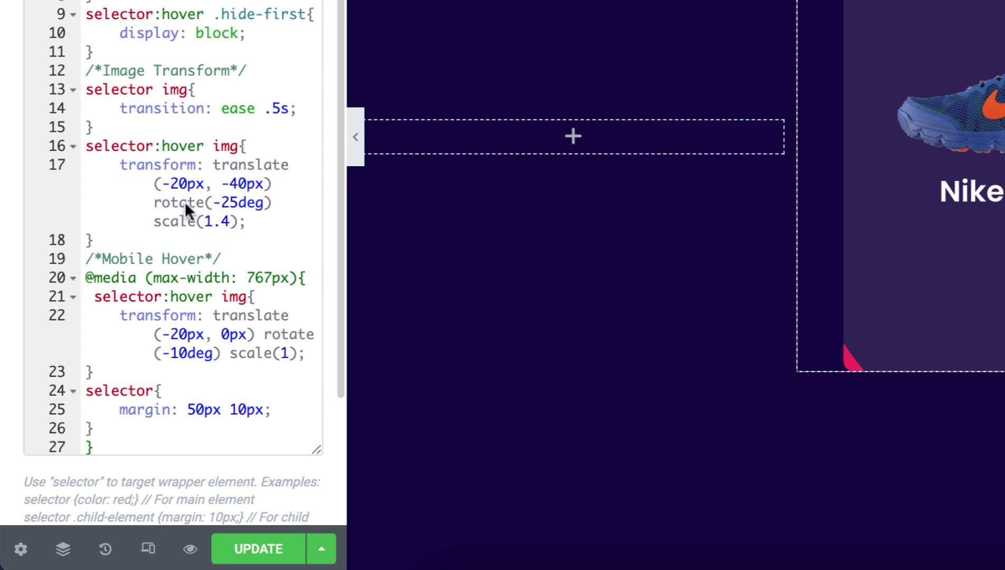
Step: Try a -55deg rotation for the shoe image in the selector:hover img rule and restore it to -25deg
click(251, 201)
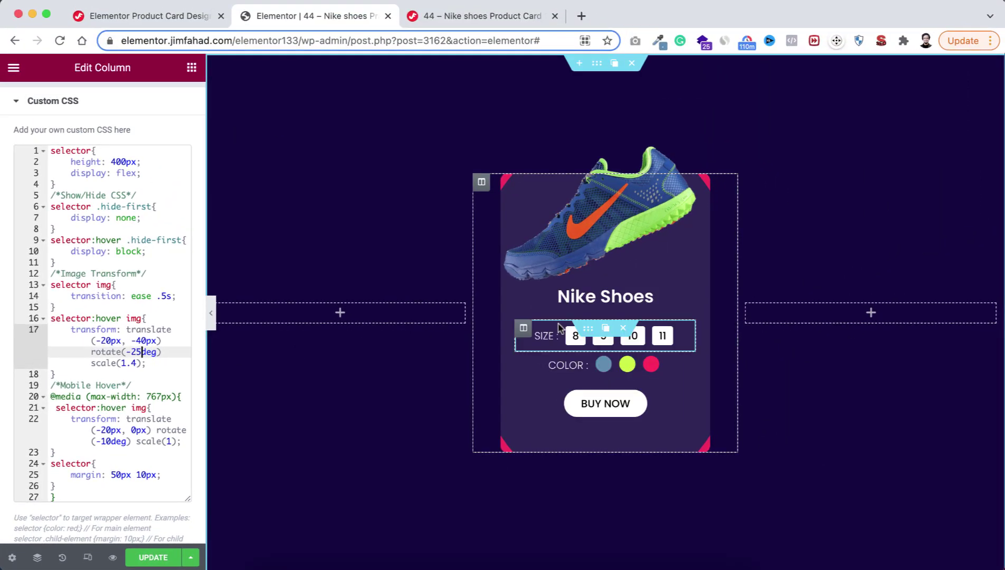
key(BackSpace)
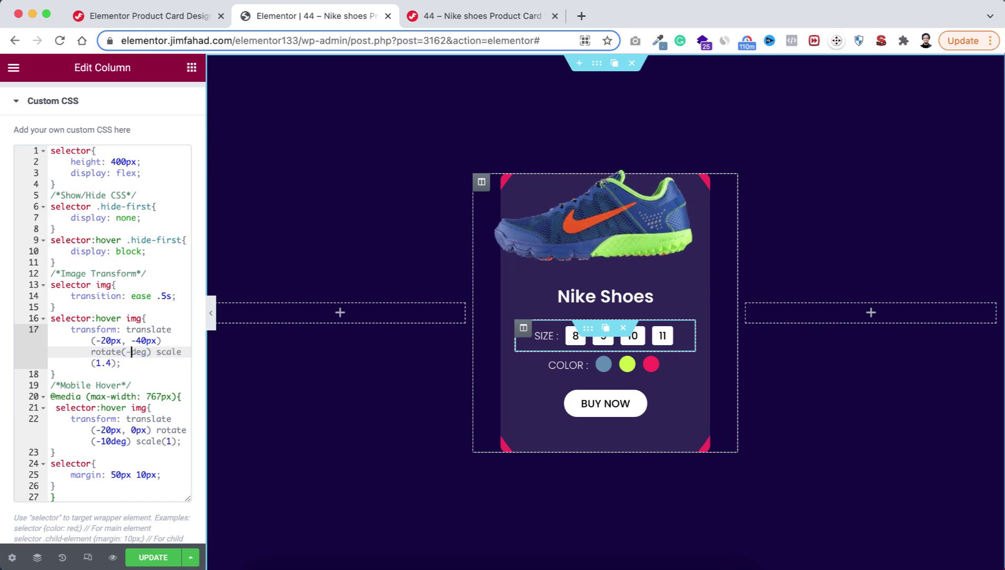
text(5)
key(BackSpace)
key(BackSpace)
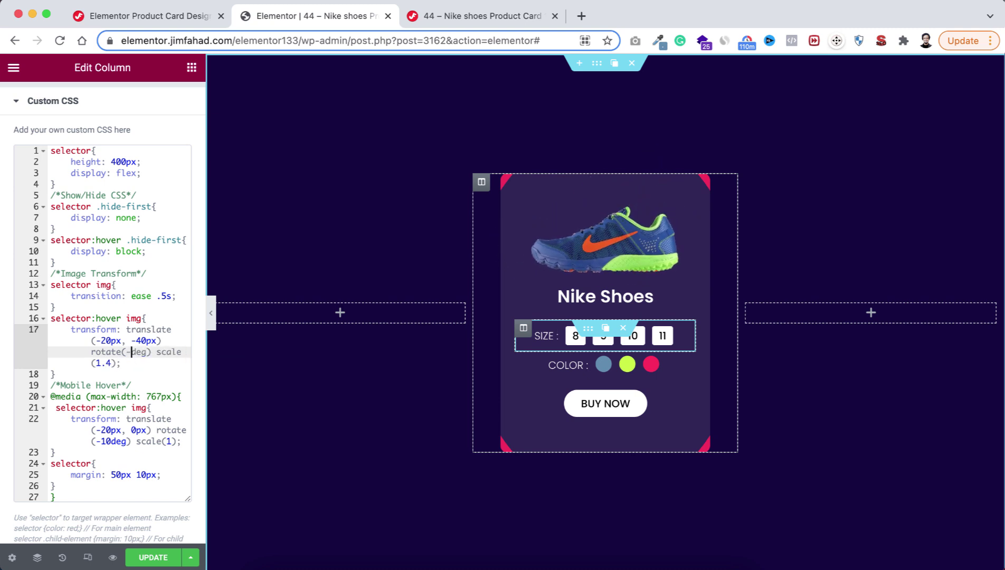
text(55)
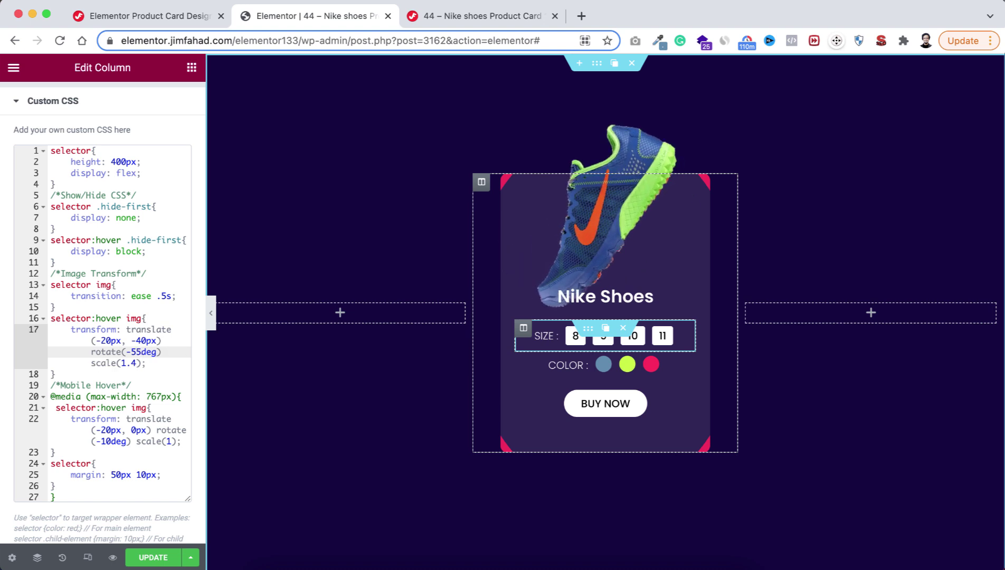
key(BackSpace)
key(BackSpace)
text(25)
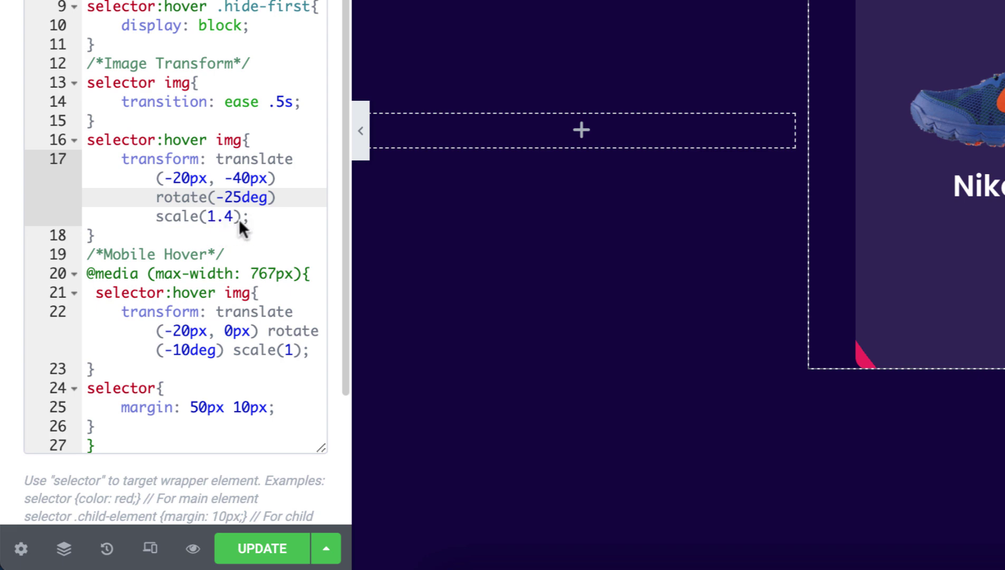
Step: Try a scale of 1.9 for the shoe image in the selector:hover img rule and restore it to 1.4
click(237, 219)
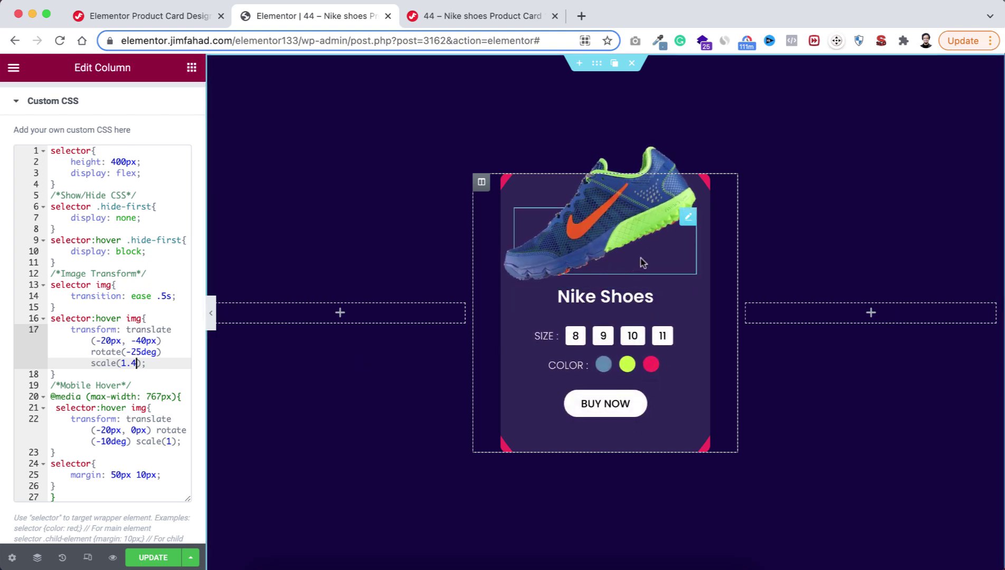
key(BackSpace)
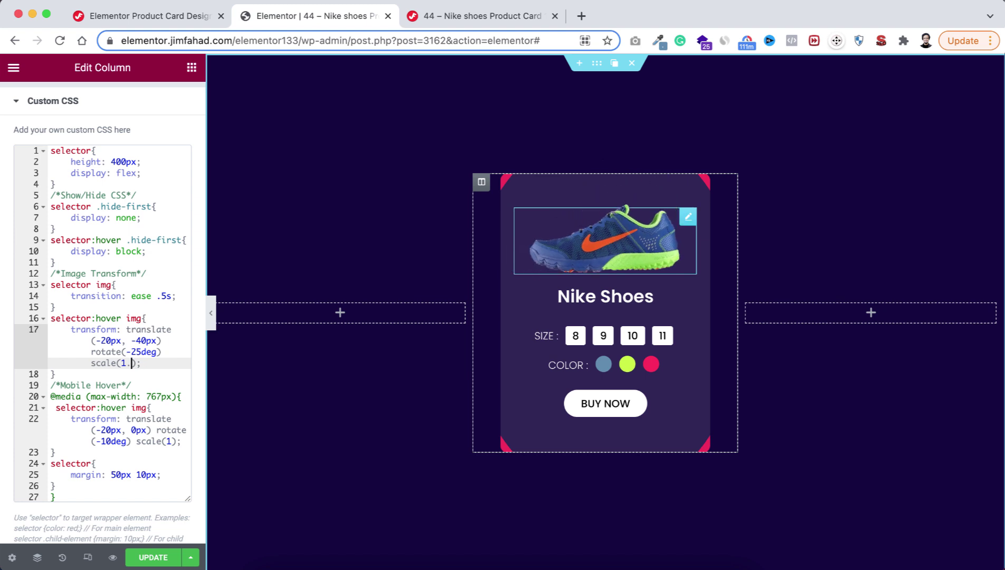
text(9)
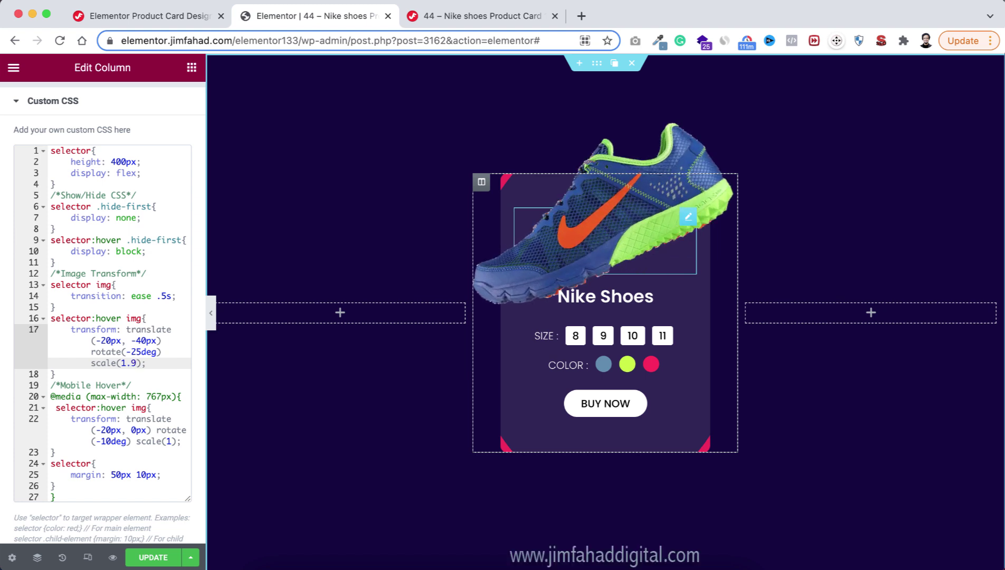
key(BackSpace)
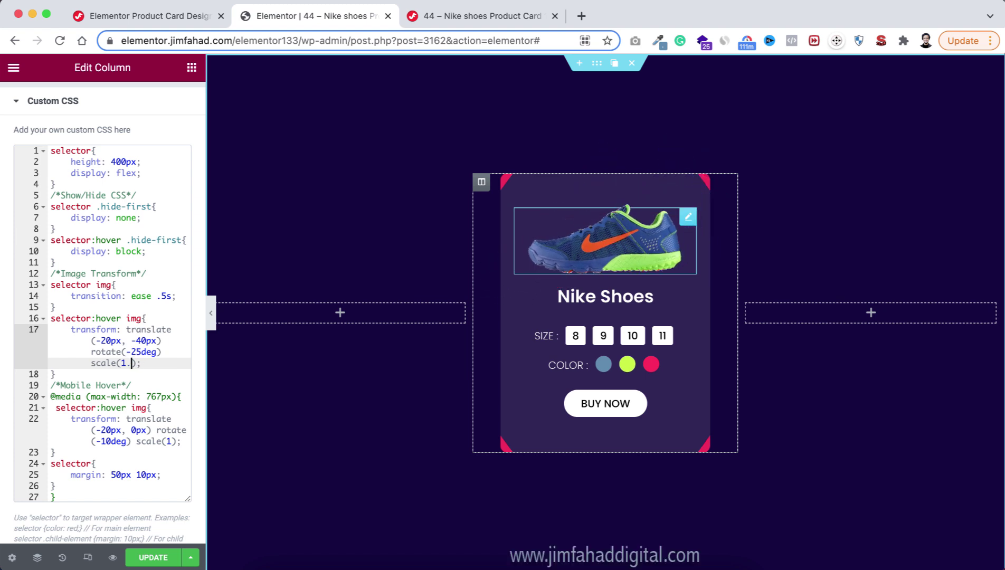
text(4)
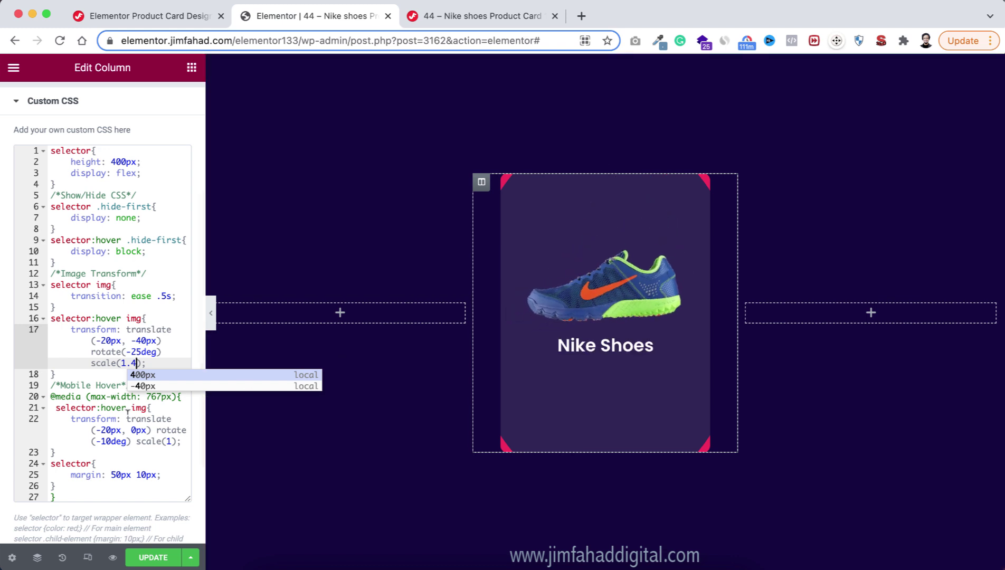
Step: Review the Mobile Hover media query for a maximum width of 767px in the column's custom CSS
drag(52, 396, 98, 507)
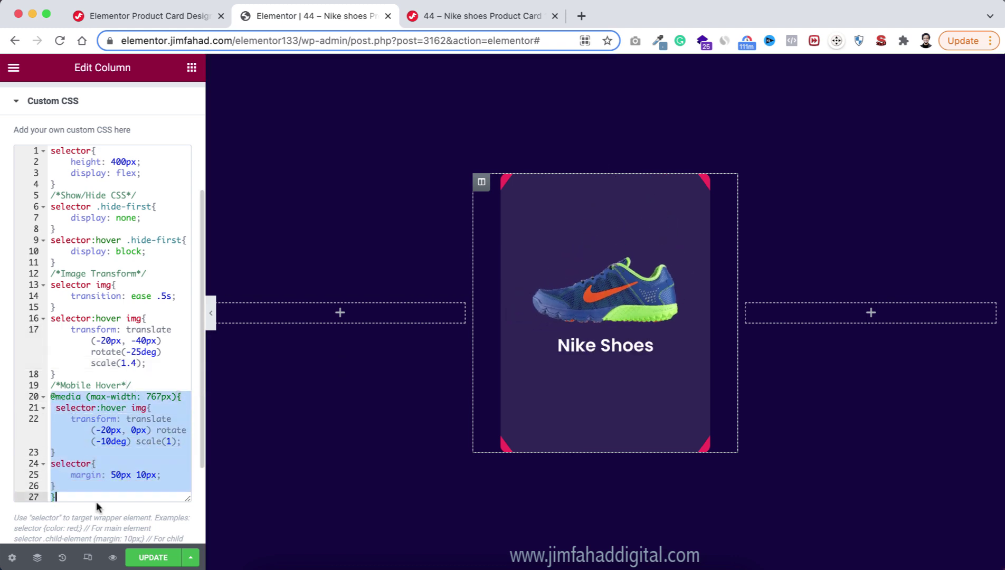
click(101, 418)
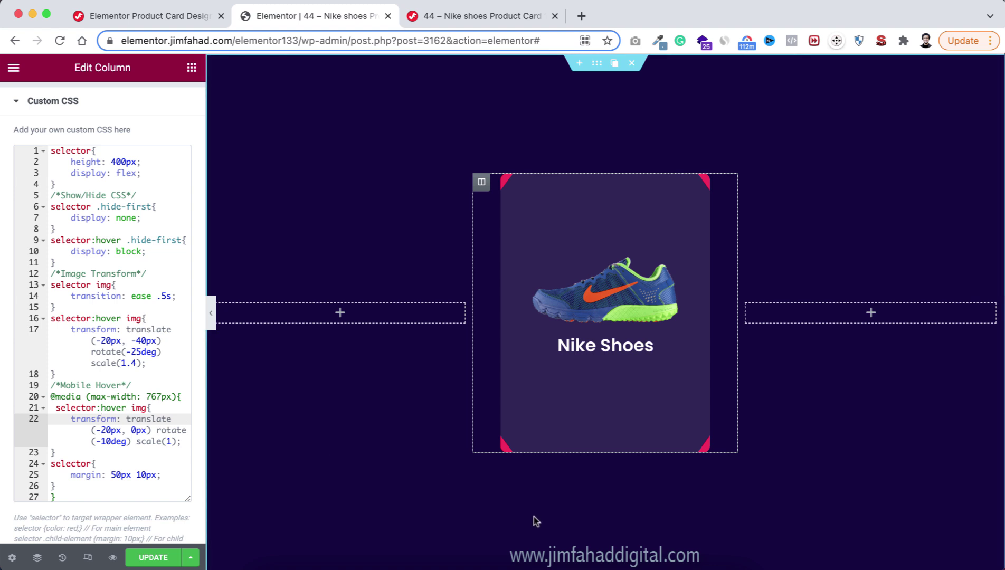
Step: For the tablet layout, set the card column's margin to 10 px on the right and left with 0 top and bottom
mouse_move(664, 370)
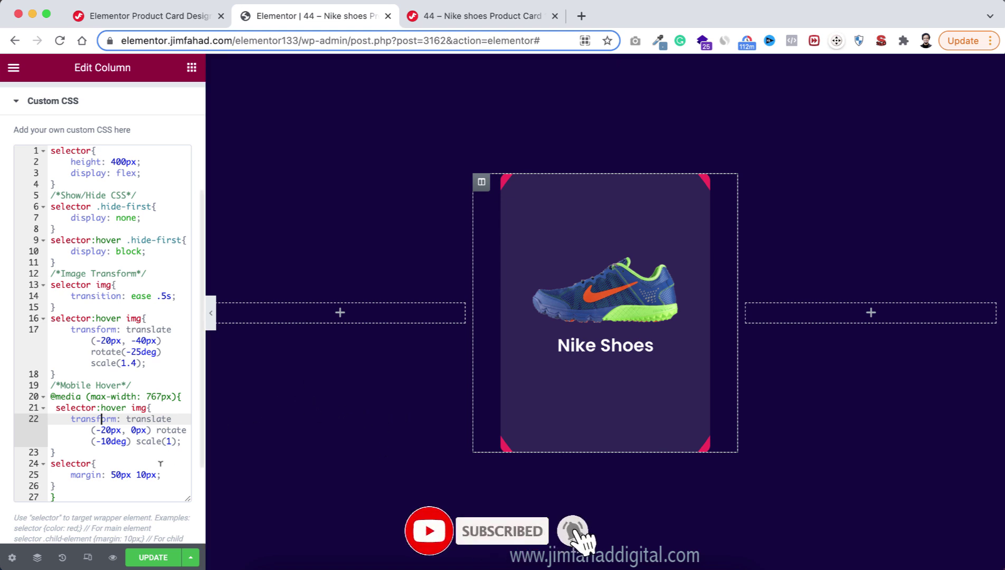
click(88, 557)
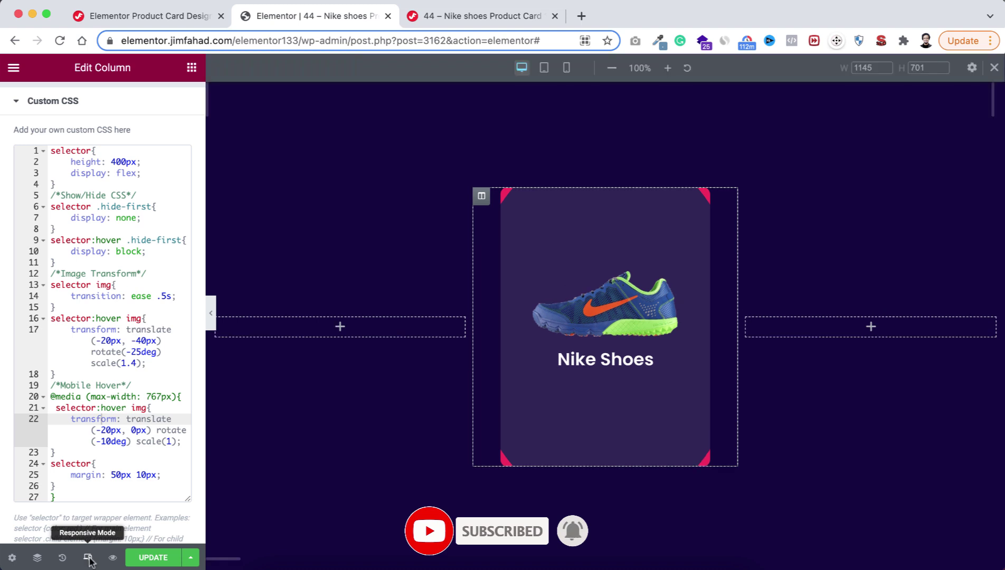
click(545, 70)
mouse_move(530, 319)
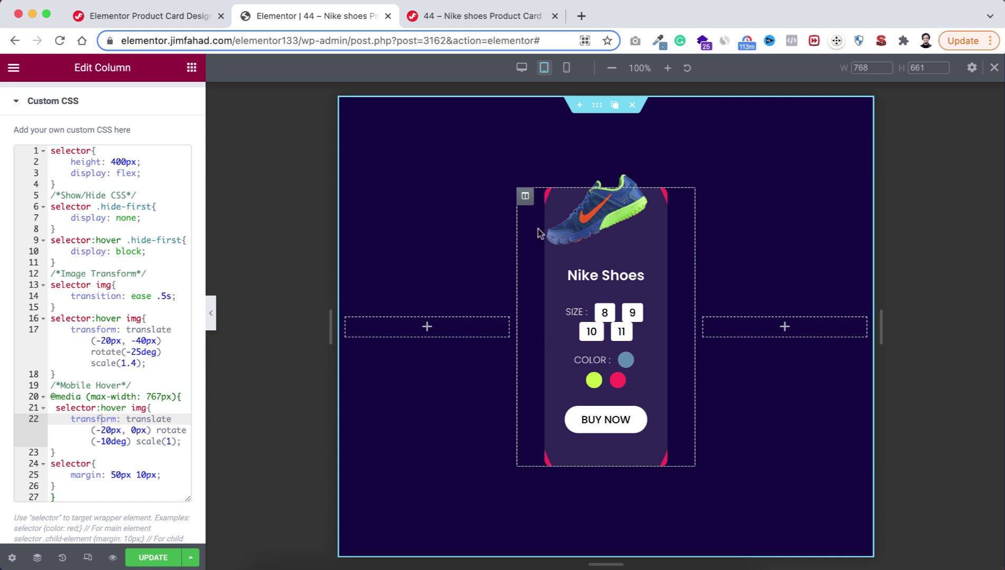
mouse_move(527, 202)
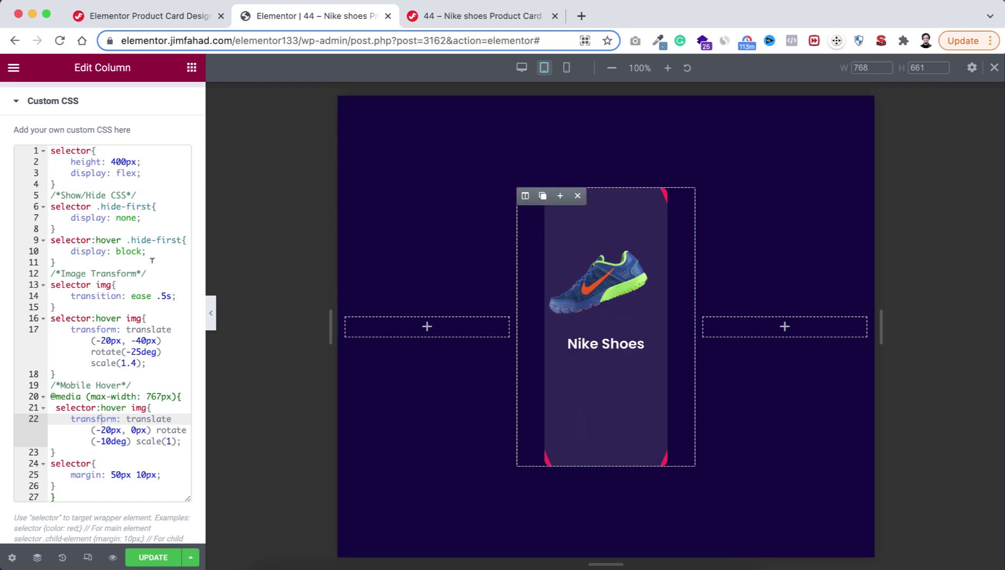
scroll(108, 193, up, 3)
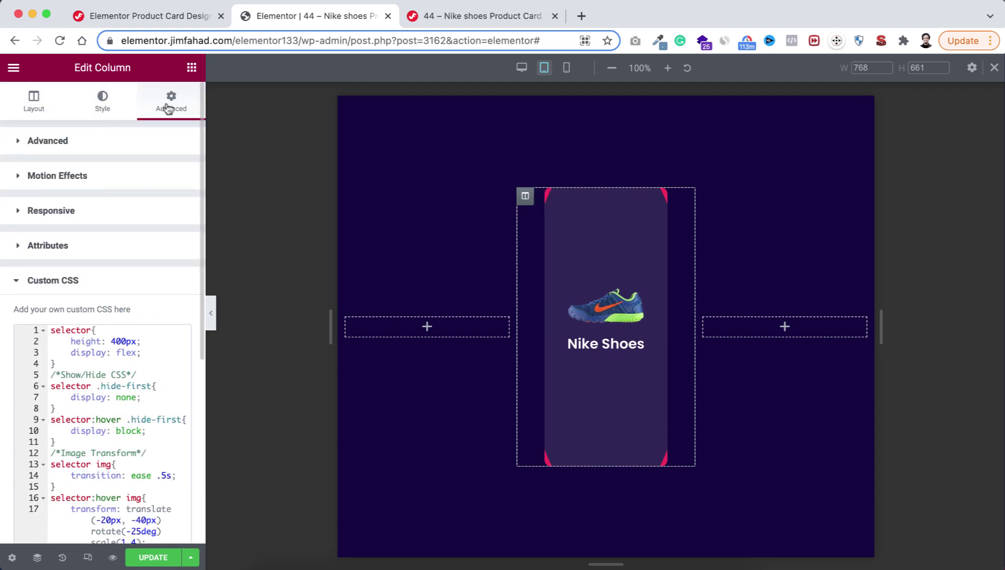
click(96, 147)
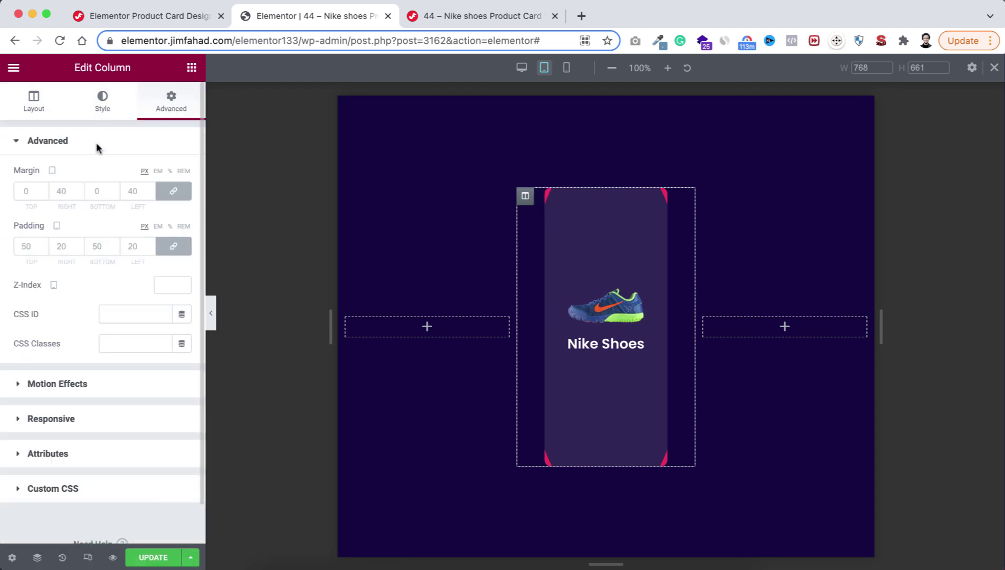
click(170, 191)
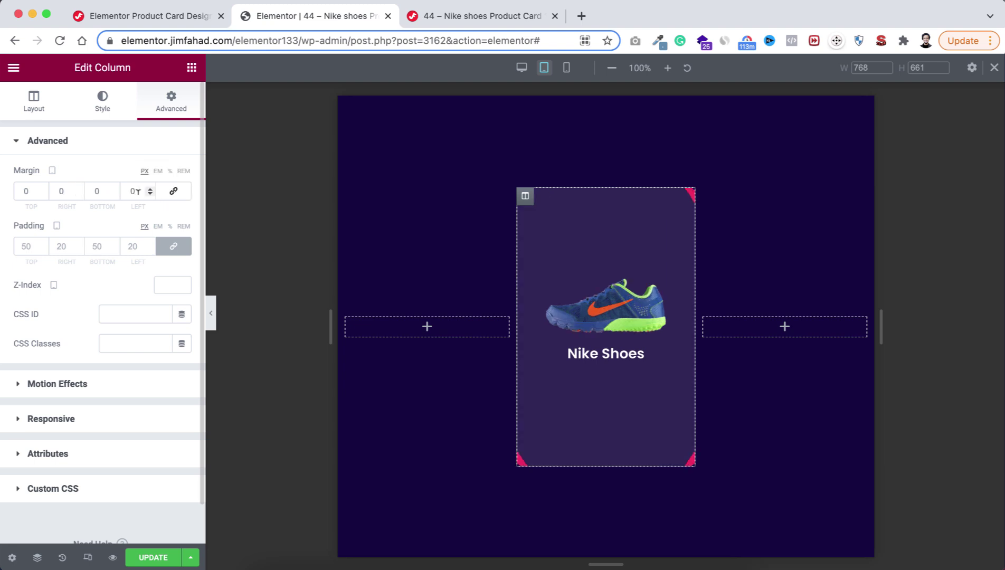
click(59, 189)
text(1)
click(131, 192)
text(1)
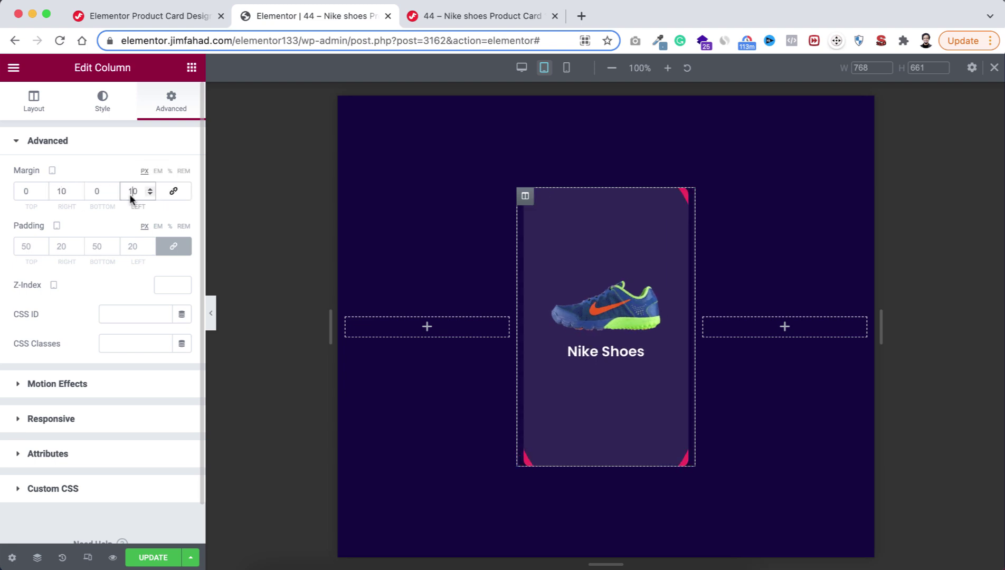
Step: Set the card column's tablet padding to 50 px top and bottom and 5 px right and left
click(172, 244)
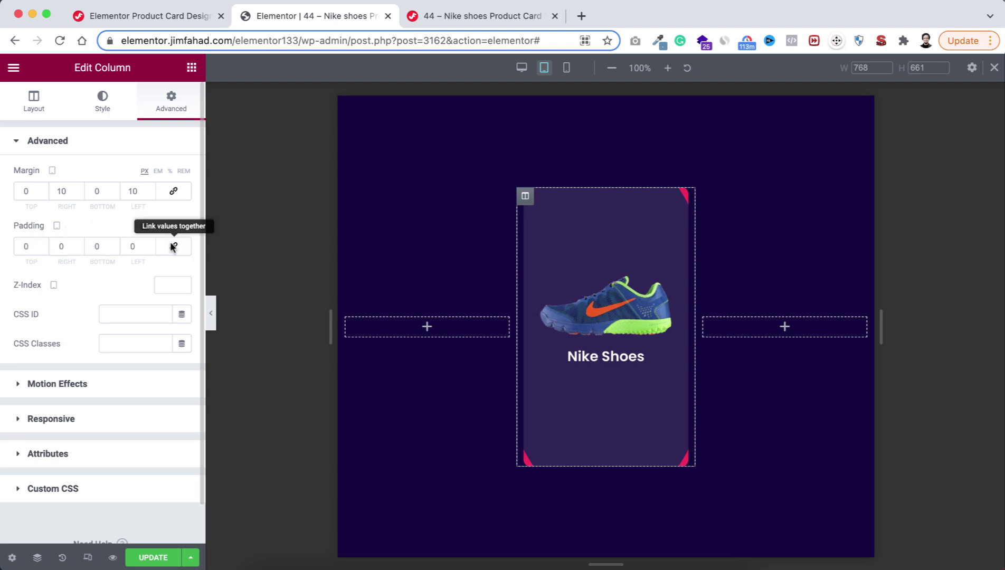
click(24, 247)
text(5)
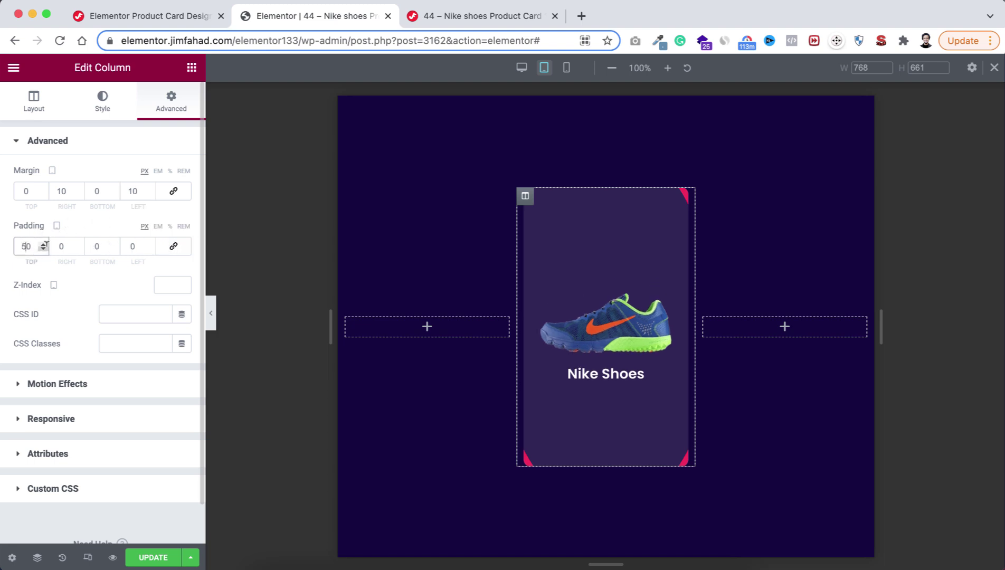
click(94, 246)
text(5)
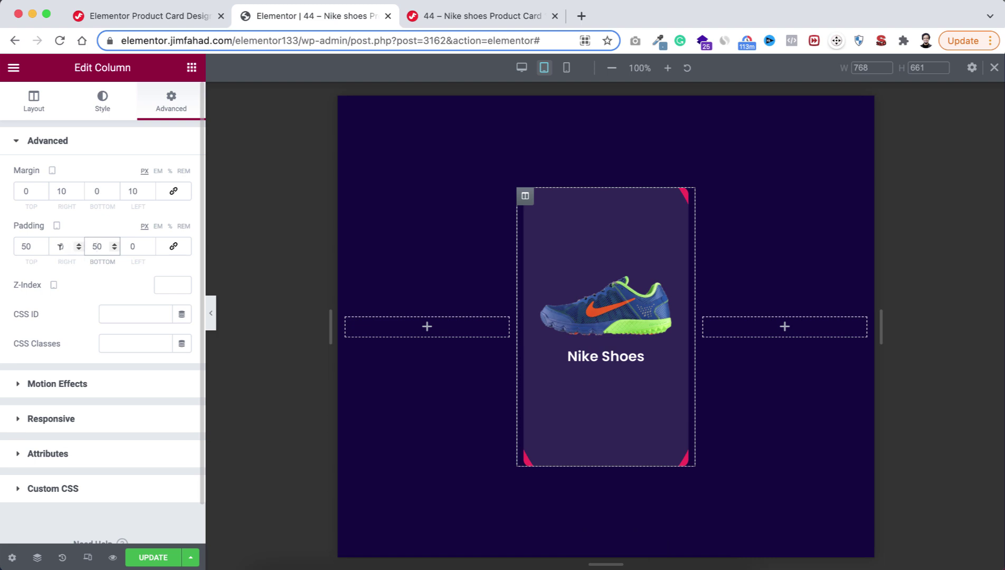
text(5)
click(130, 246)
text(5)
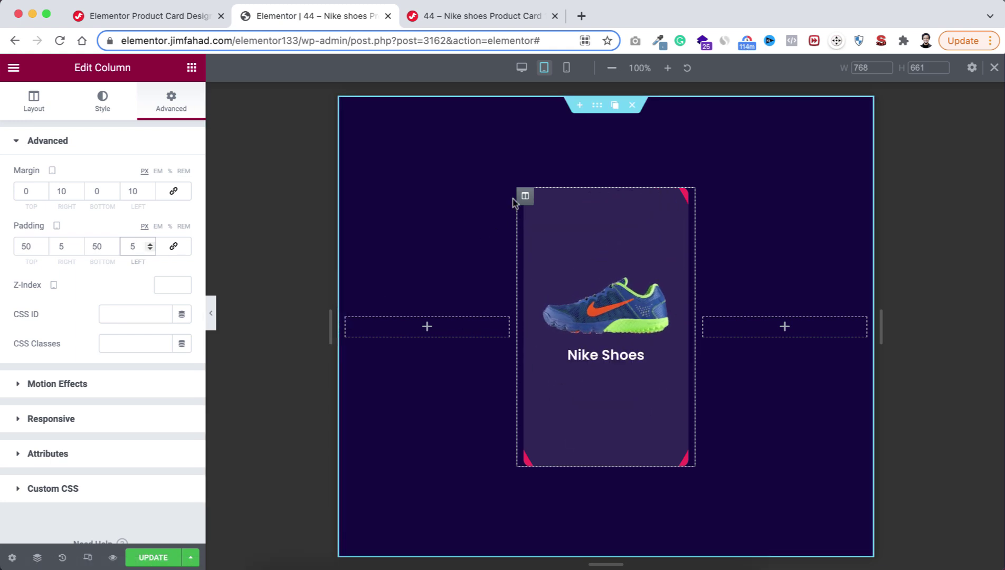
Step: For the mobile layout, set the section's padding to 80 px top and bottom
click(568, 68)
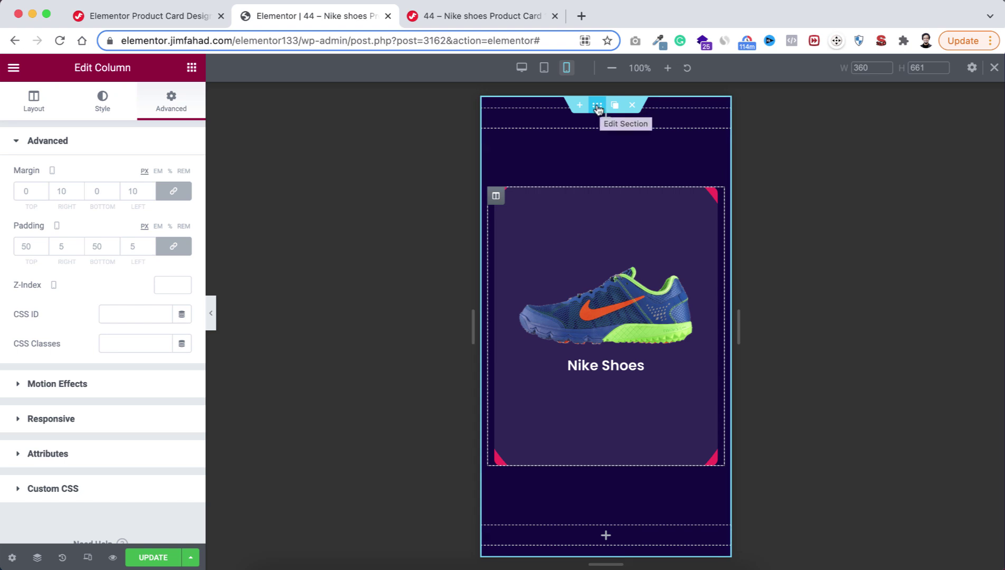
click(598, 107)
click(171, 101)
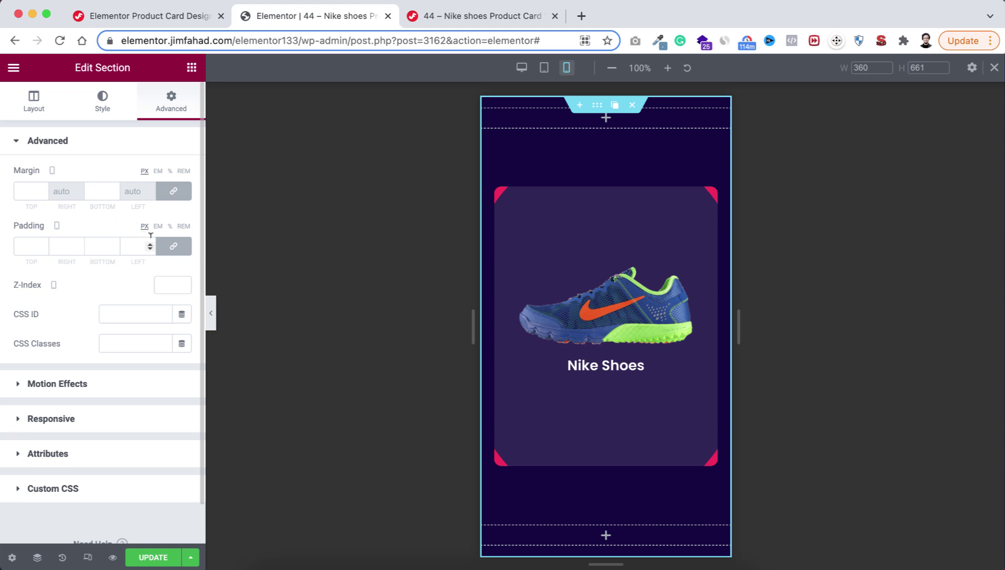
click(173, 246)
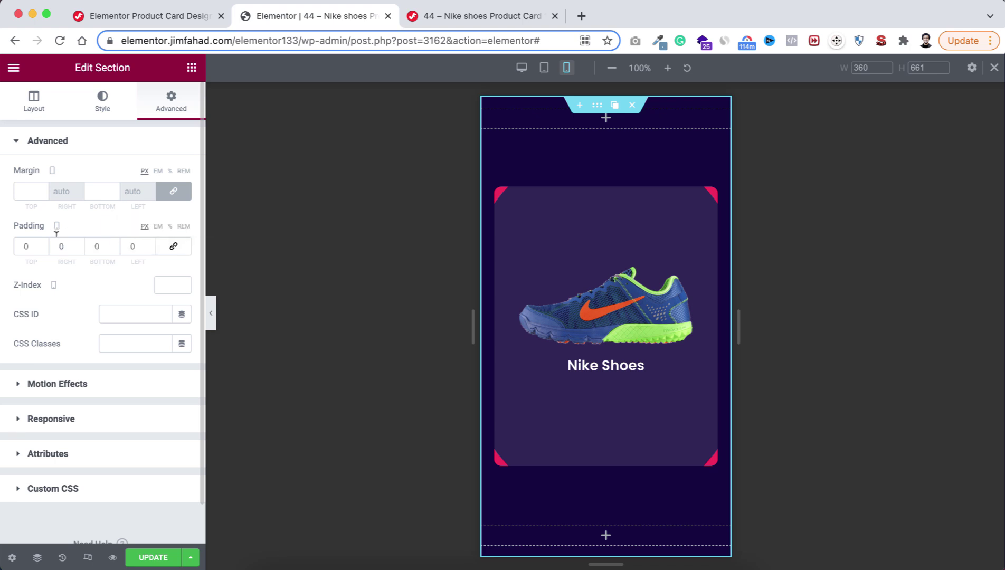
click(24, 246)
text(8)
click(95, 246)
text(8)
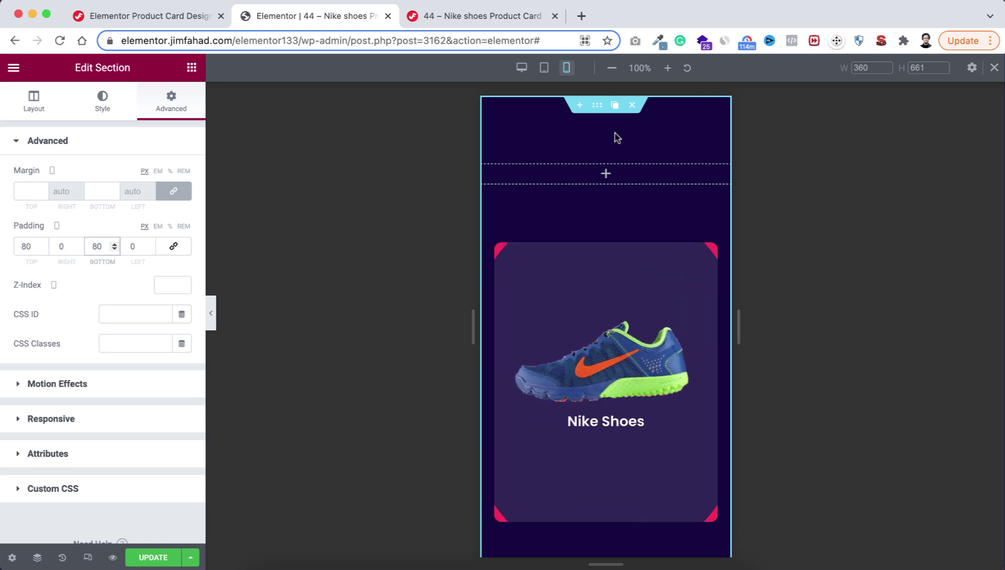
Step: Return to the desktop layout and duplicate the shoe card column twice to make three cards
click(543, 68)
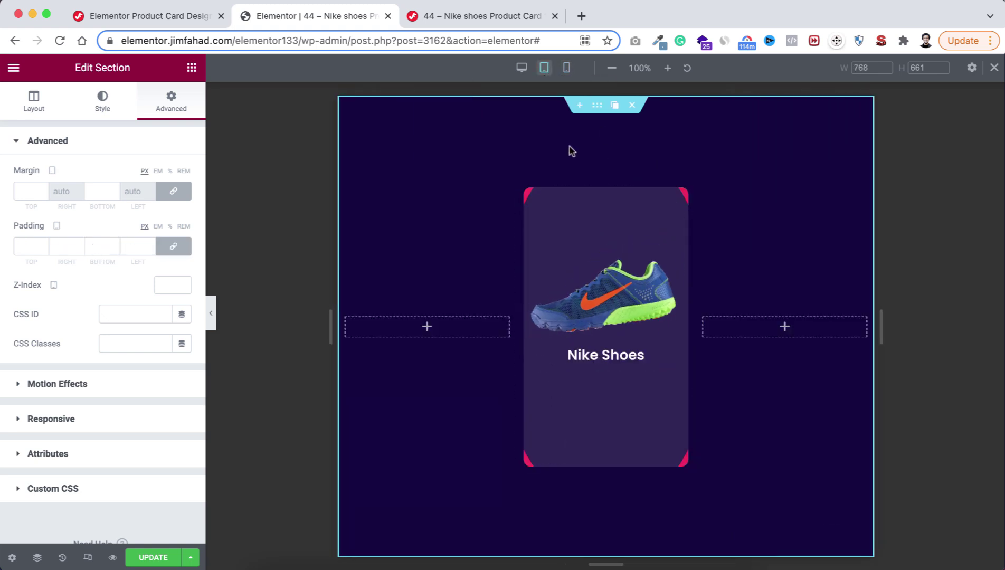
click(522, 68)
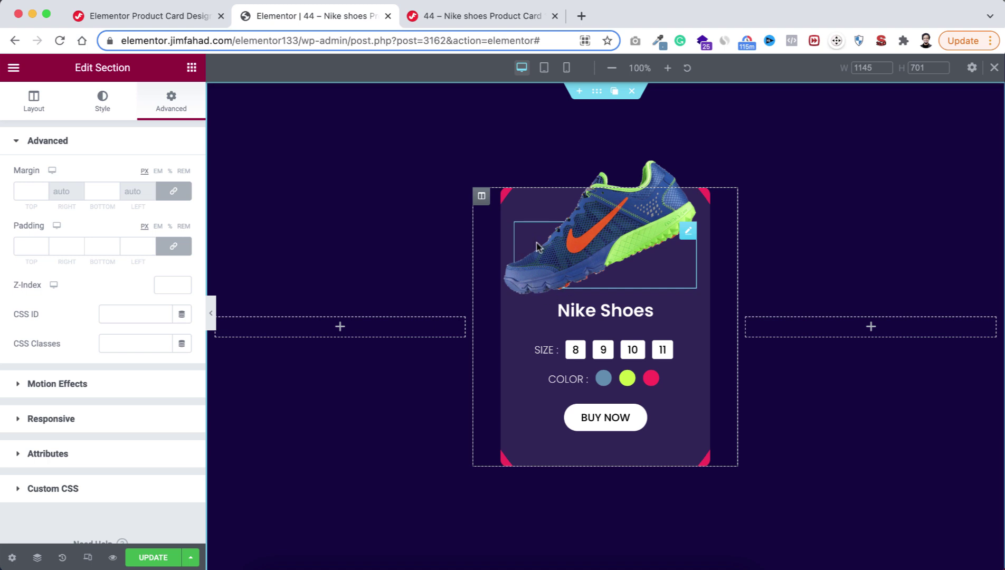
mouse_move(496, 200)
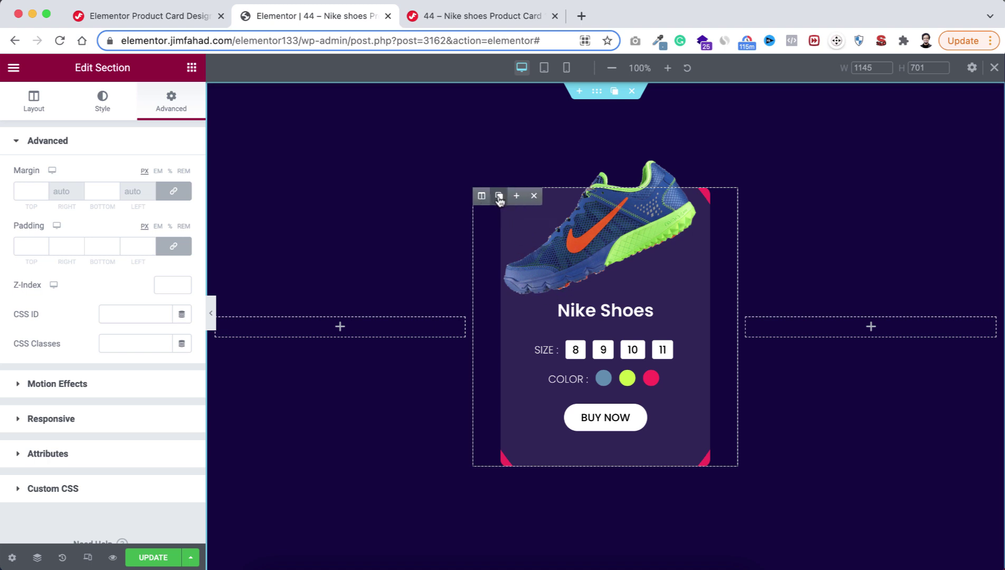
click(499, 197)
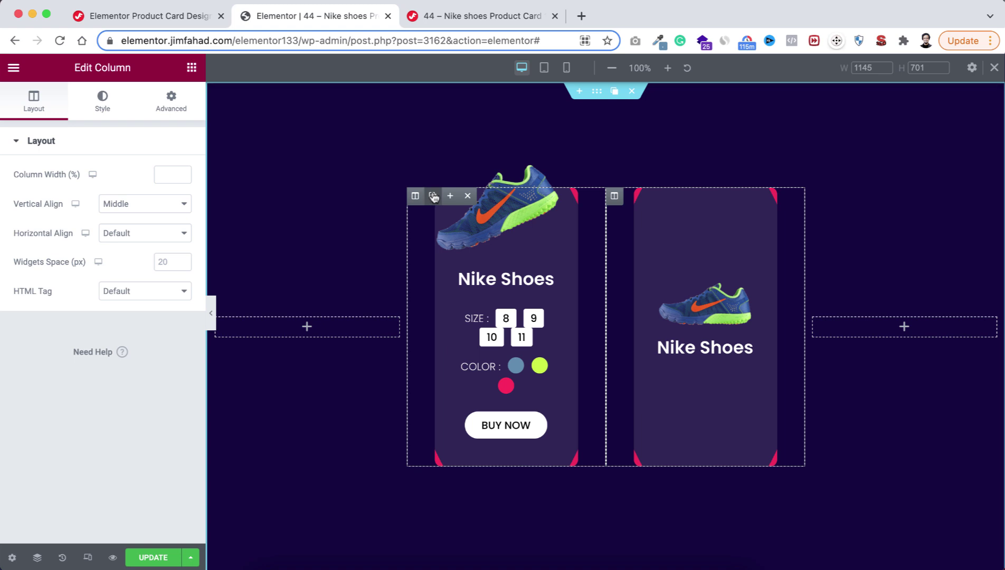
click(433, 197)
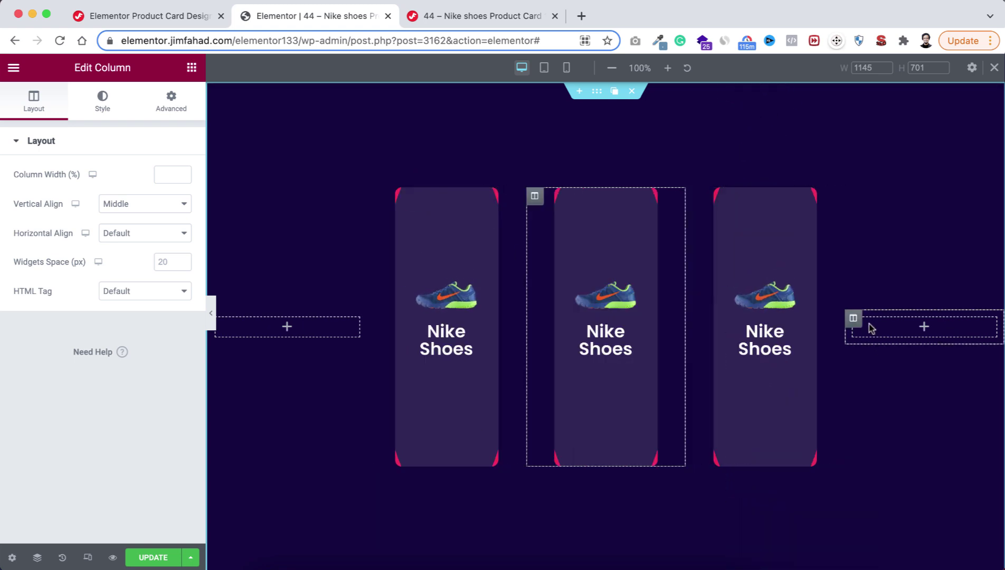
Step: Delete the two empty columns on either side of the three shoe cards
mouse_move(854, 320)
click(907, 324)
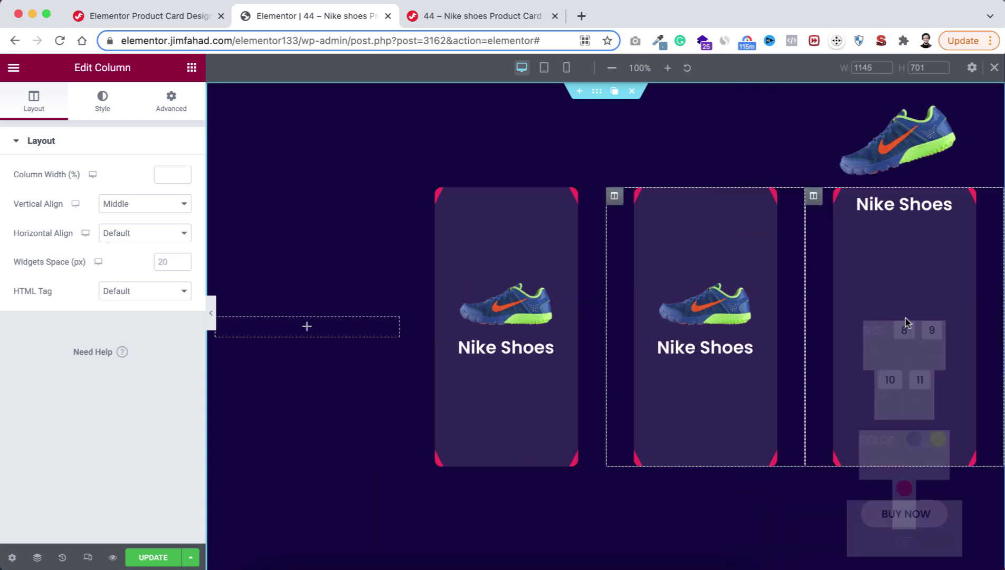
mouse_move(217, 318)
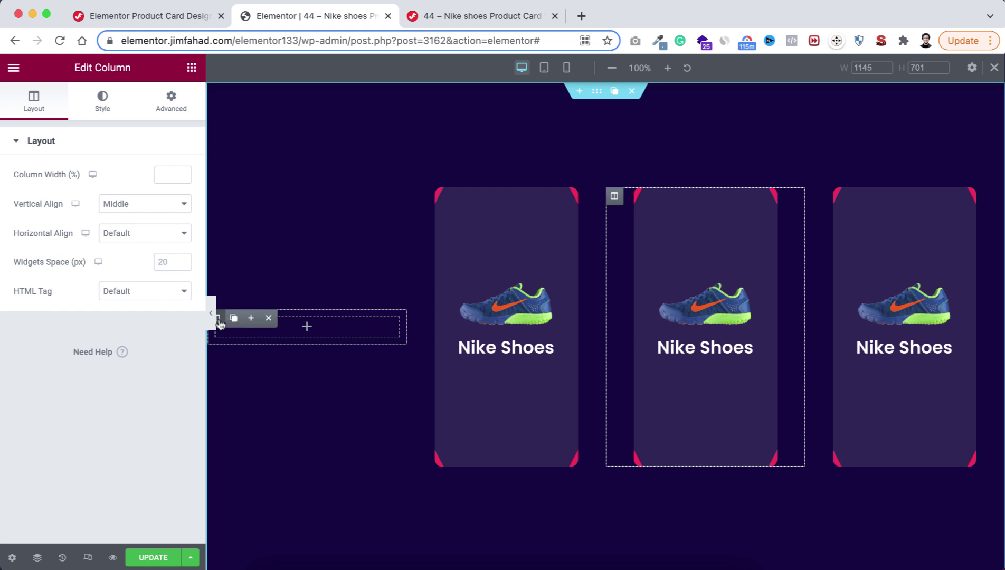
click(269, 319)
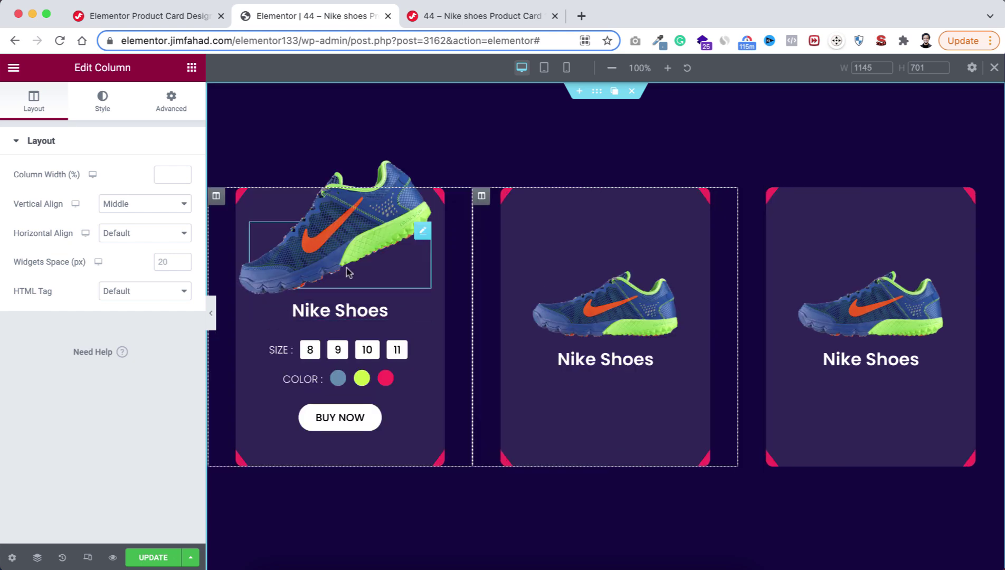
Step: Replace the first card's shoe image with the close-up green running shoe, 968 by 469 pixels, from the media library
click(340, 242)
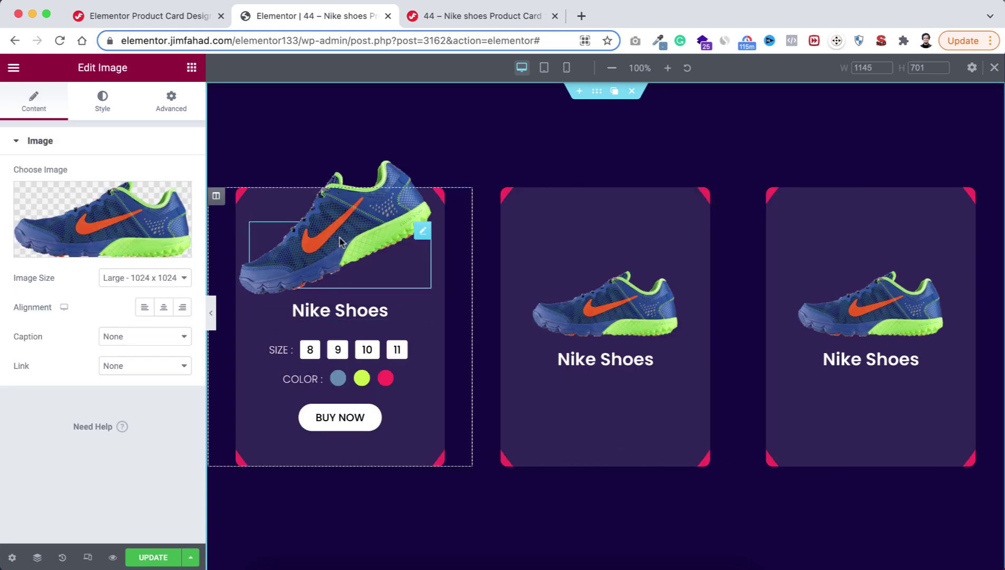
click(110, 213)
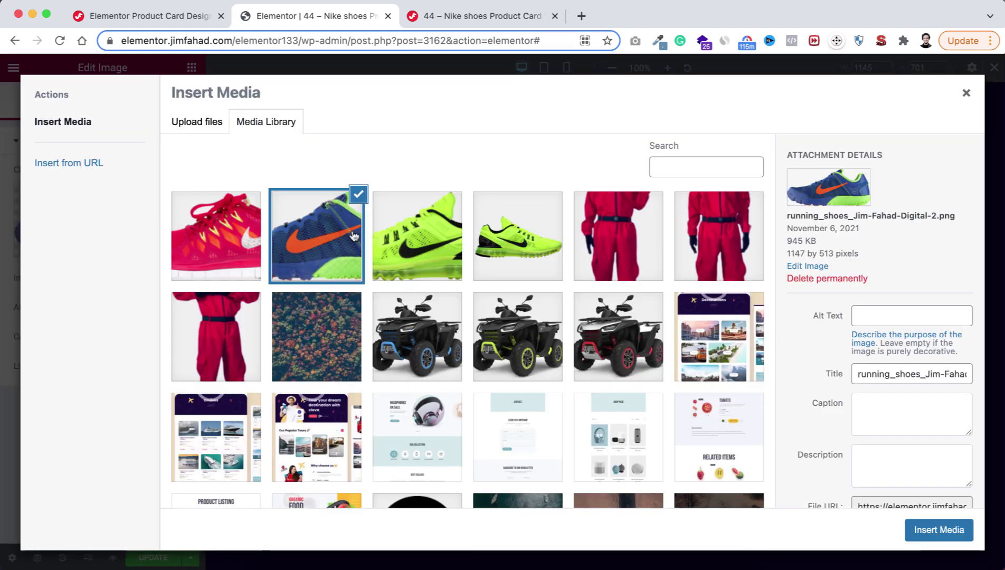
click(417, 234)
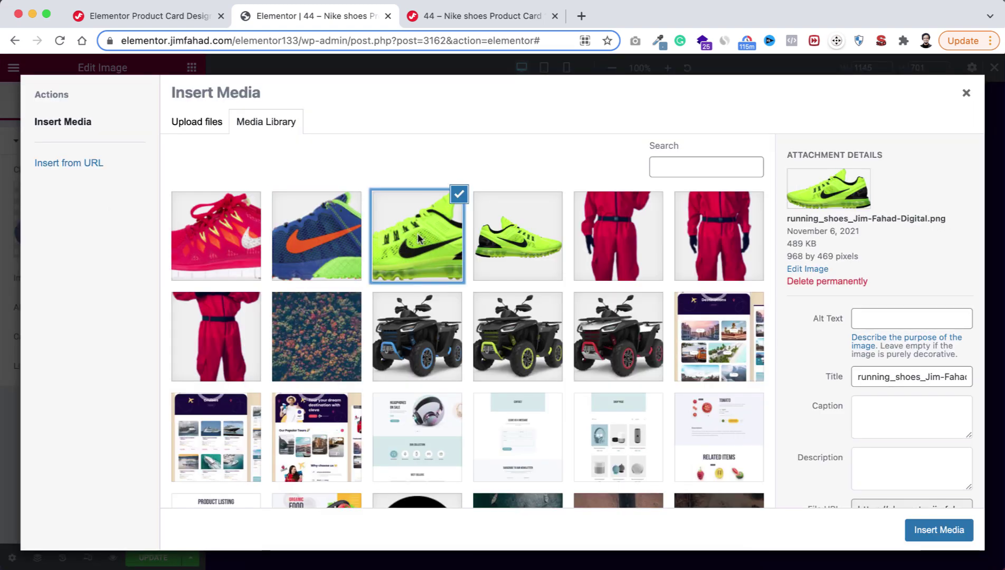
click(928, 534)
Step: Replace the third card's shoe image with the red running shoe from the media library
click(844, 224)
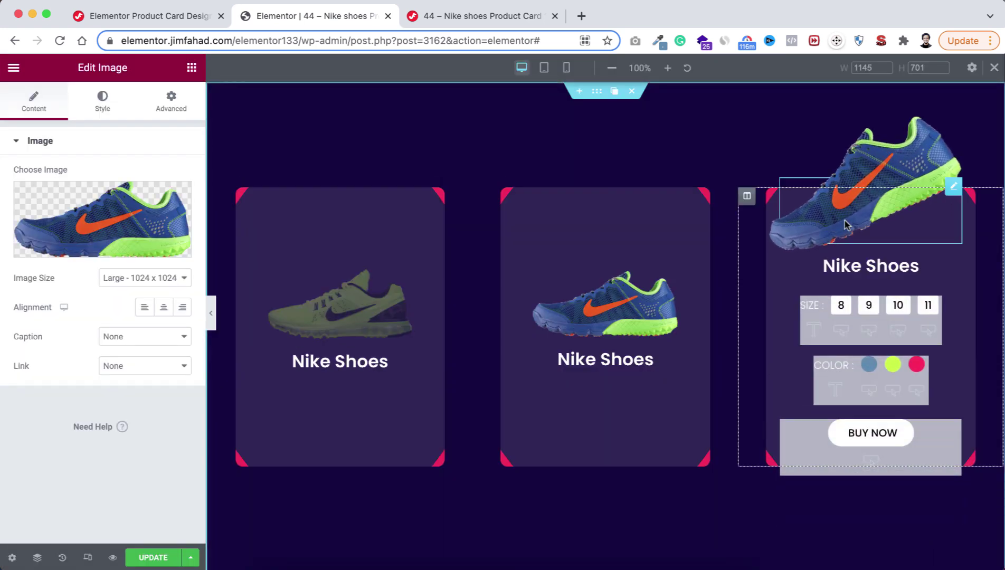
click(95, 208)
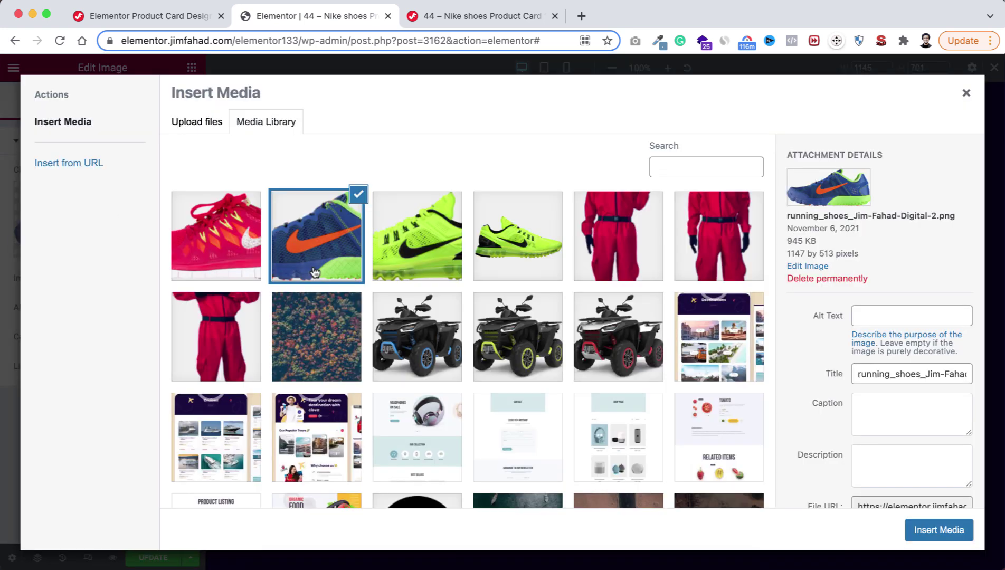
click(218, 259)
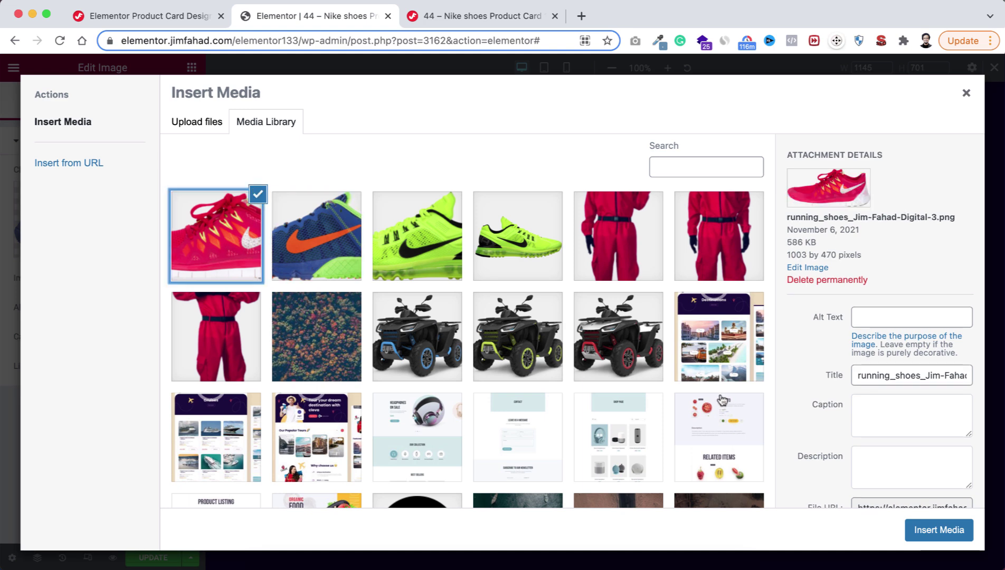
click(950, 529)
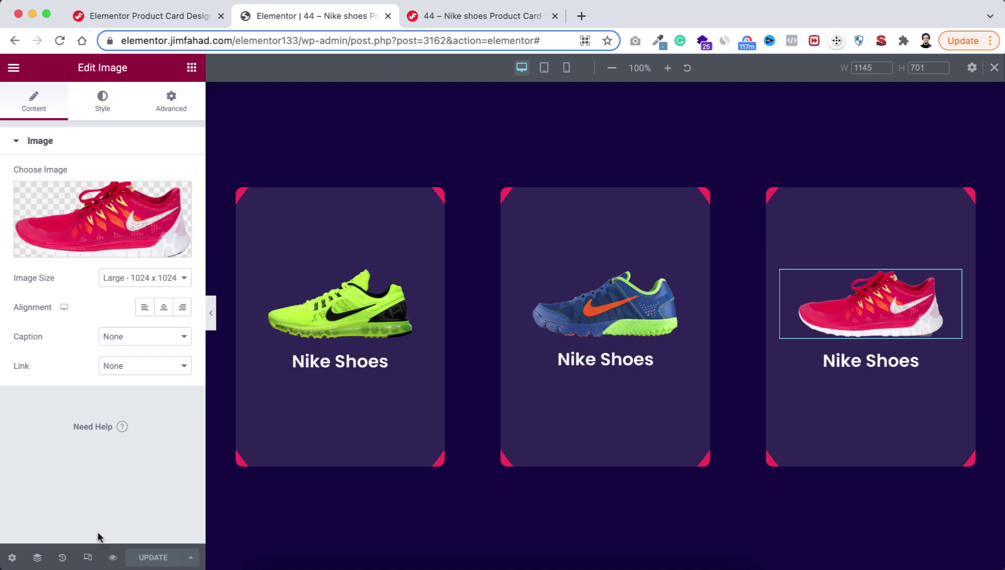
Step: Preview the page in the browser and check the hover reveal on the middle and first shoe cards
click(112, 558)
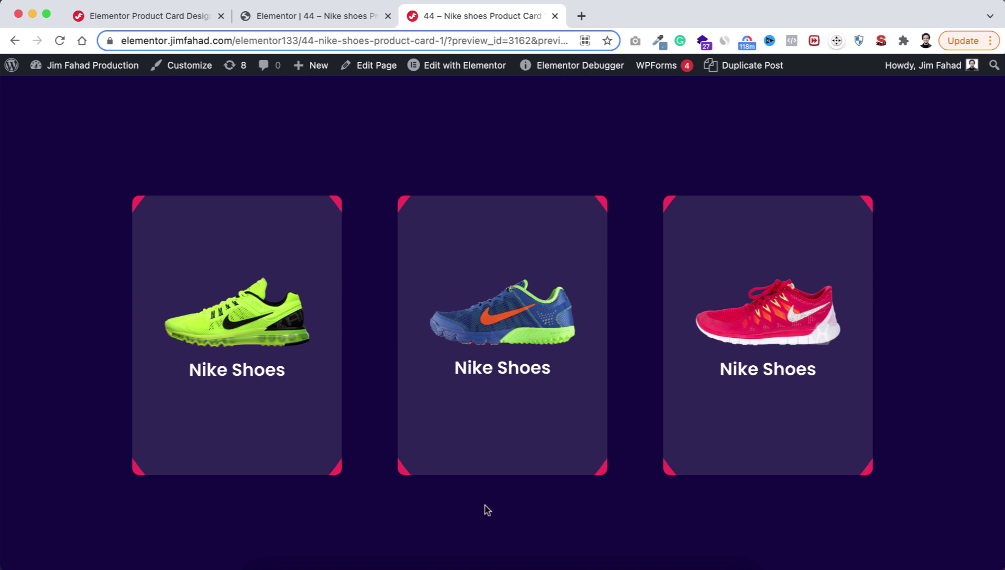
mouse_move(528, 449)
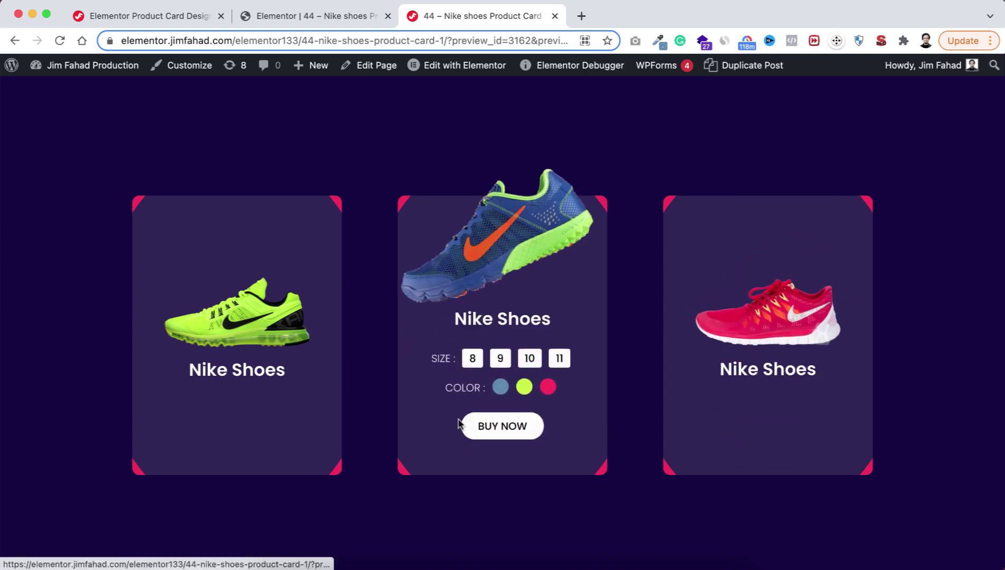
mouse_move(298, 402)
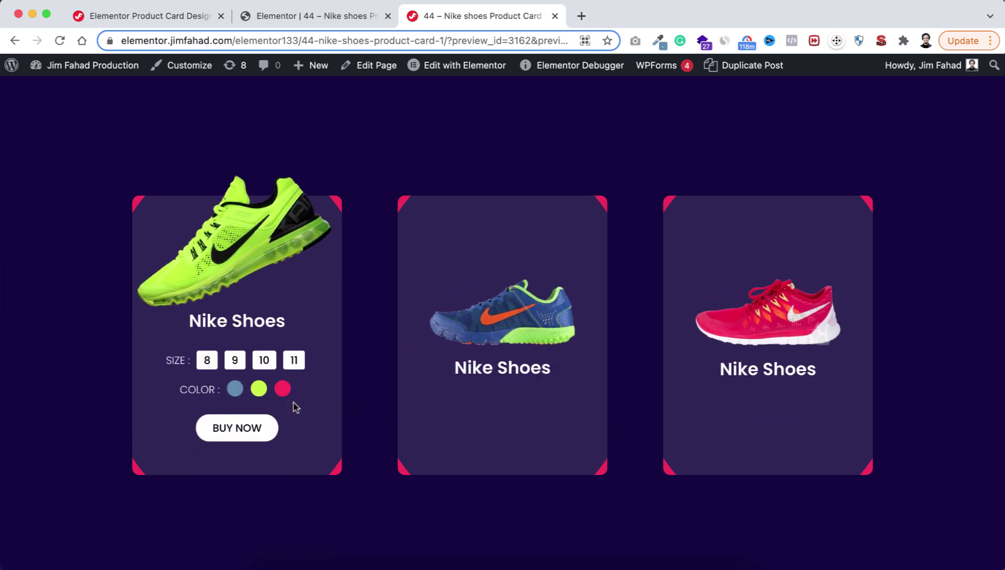
mouse_move(561, 431)
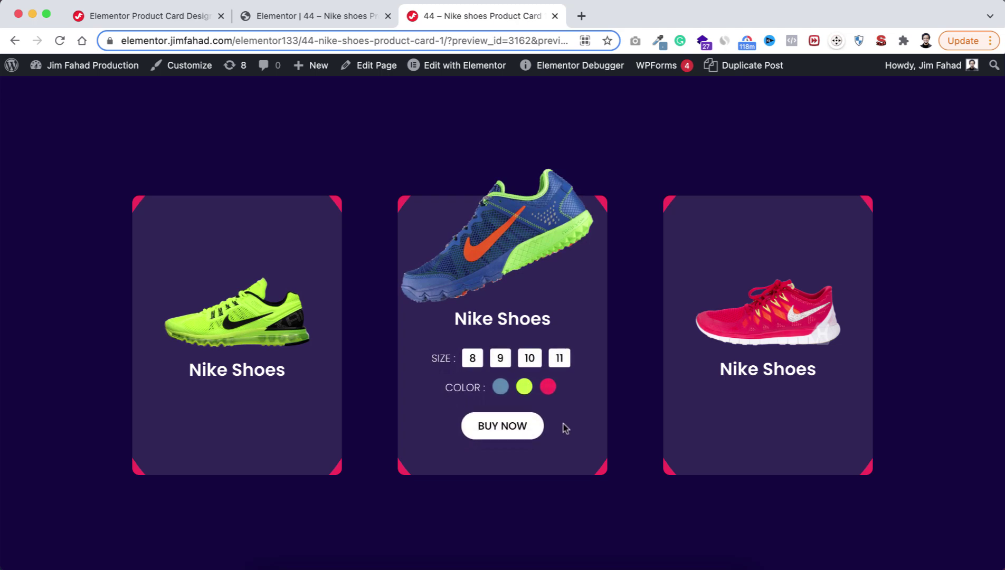